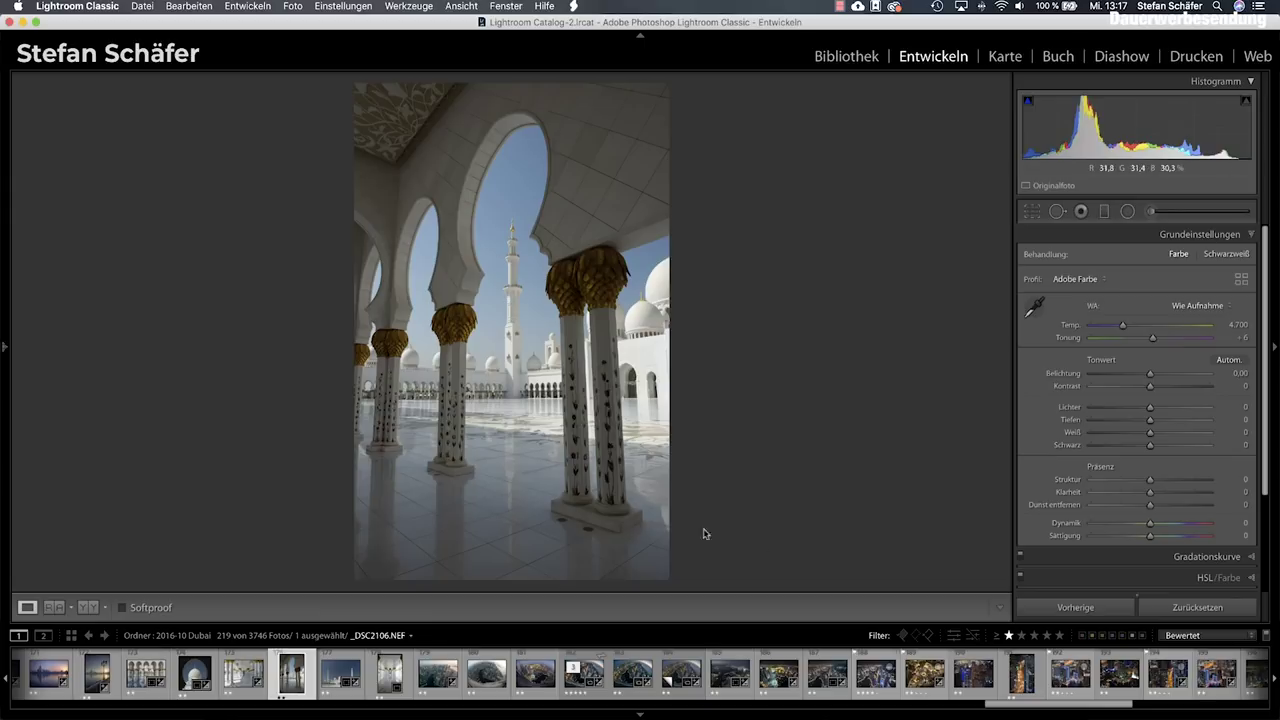
Preview the night city photo, then return to the mosque arcade photo _DSC2106.
{"action": "left_click", "coordinate": [966, 676]}
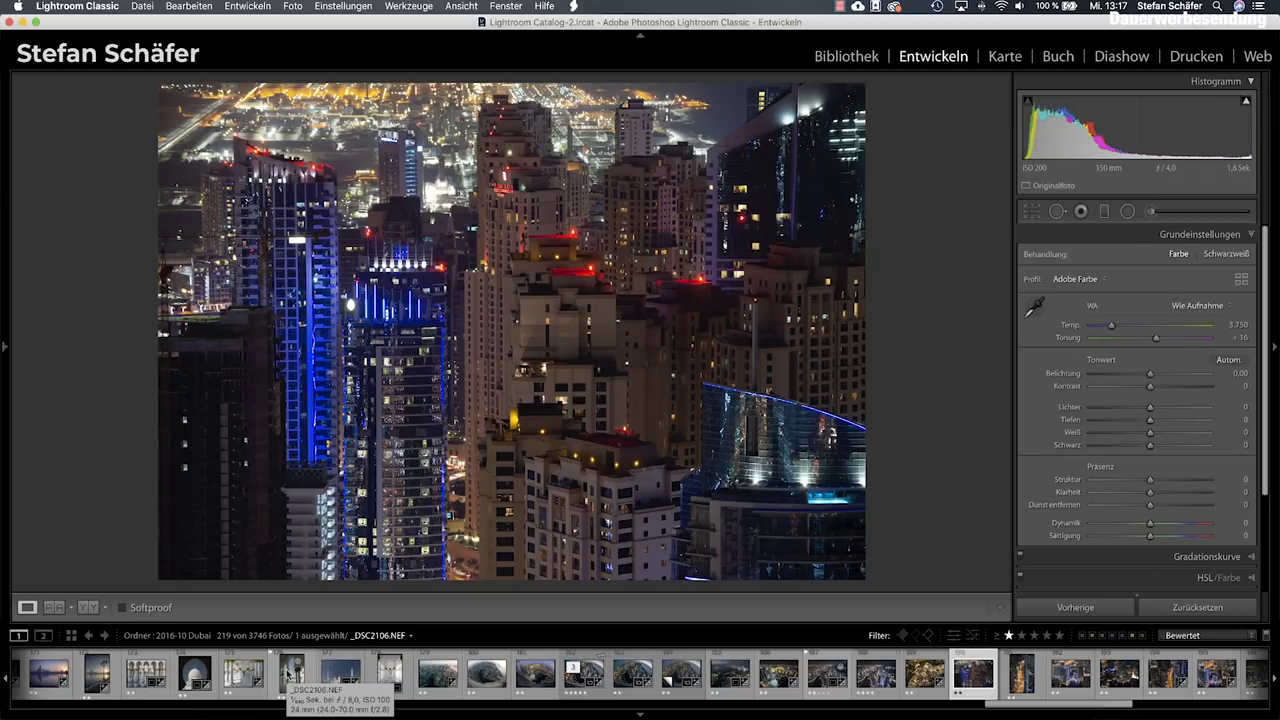
{"action": "left_click", "coordinate": [291, 671]}
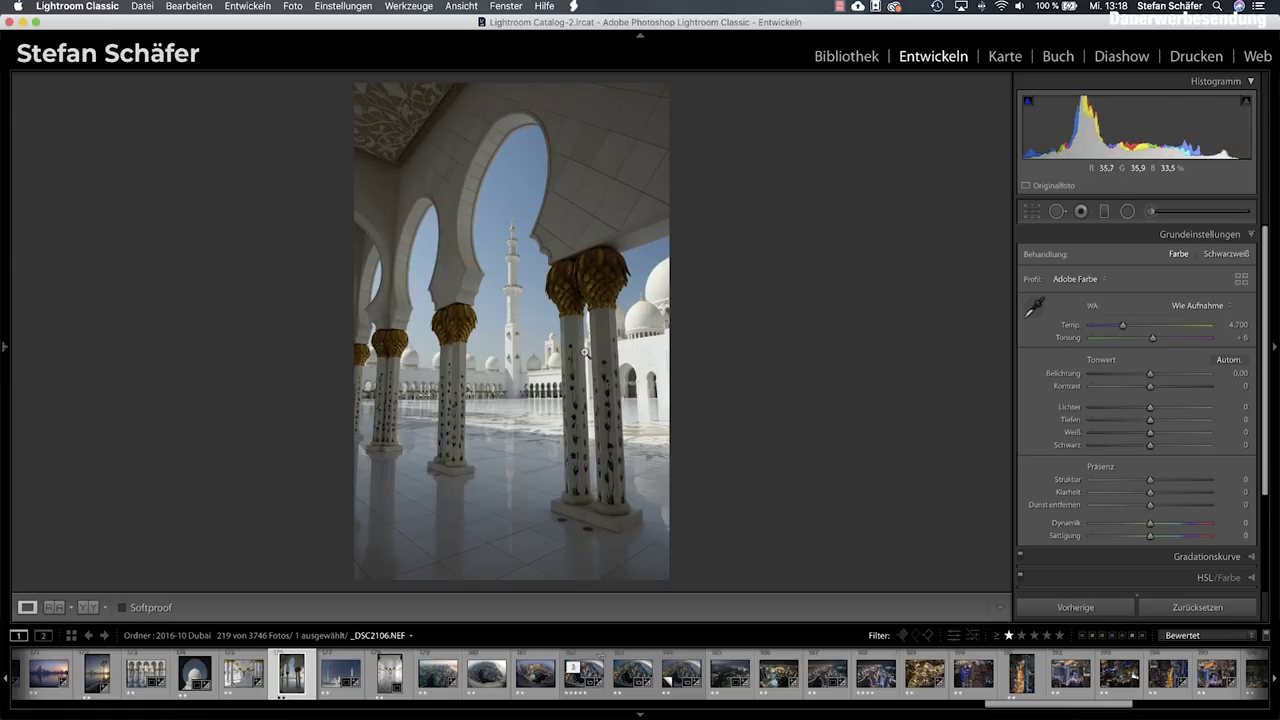
{"action": "scroll", "coordinate": [1096, 448], "scroll_direction": "down", "scroll_amount": 5}
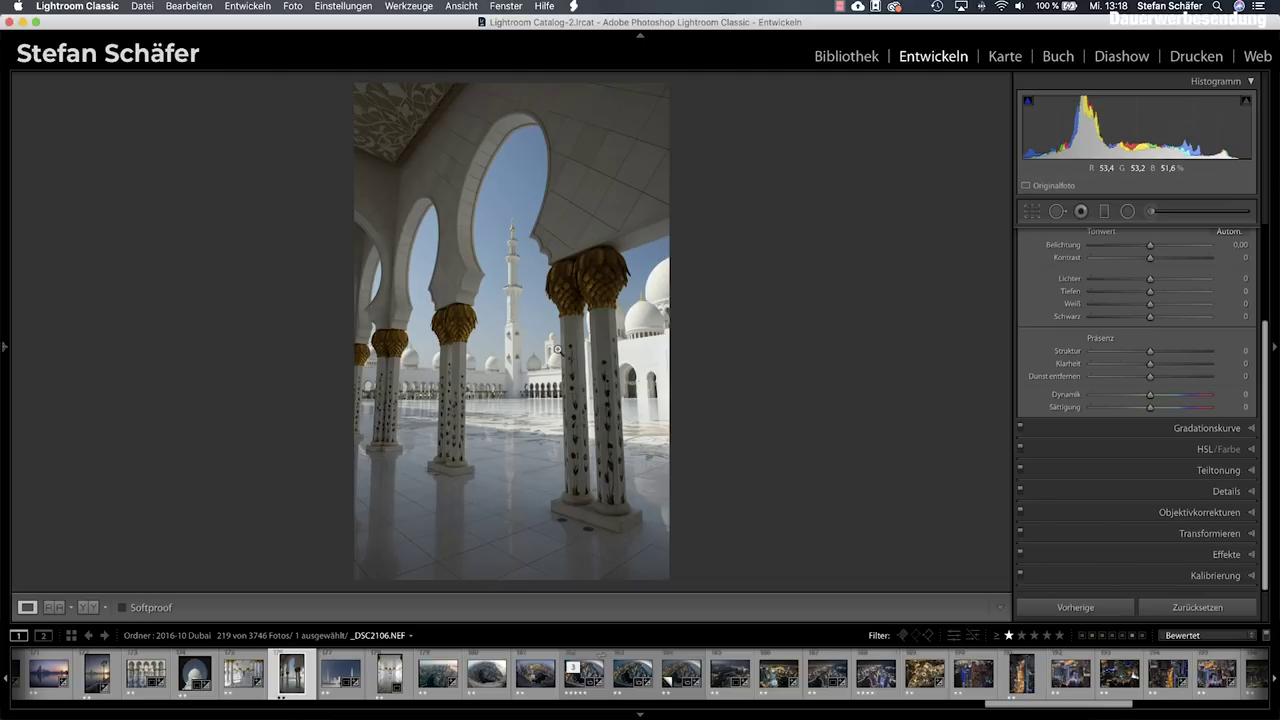
In Lens Corrections, enable chromatic aberration removal and the lens profile correction.
{"action": "left_click", "coordinate": [1209, 533]}
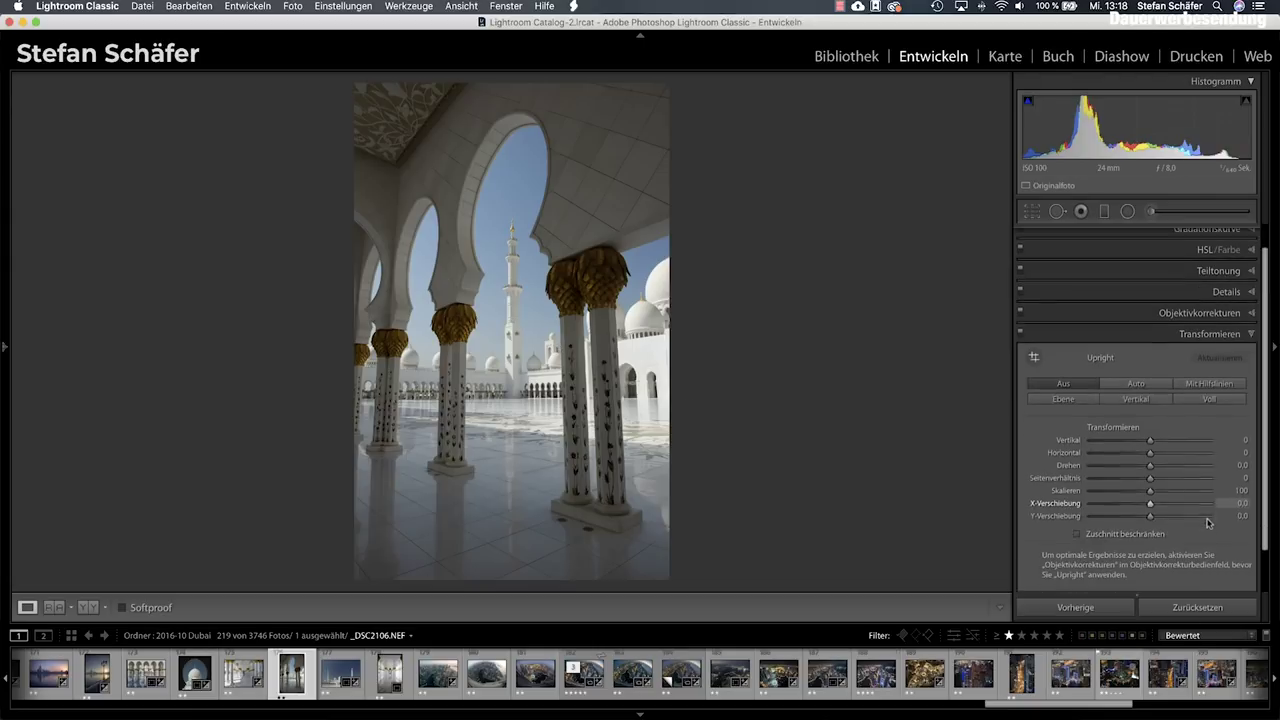
{"action": "left_click", "coordinate": [1205, 310]}
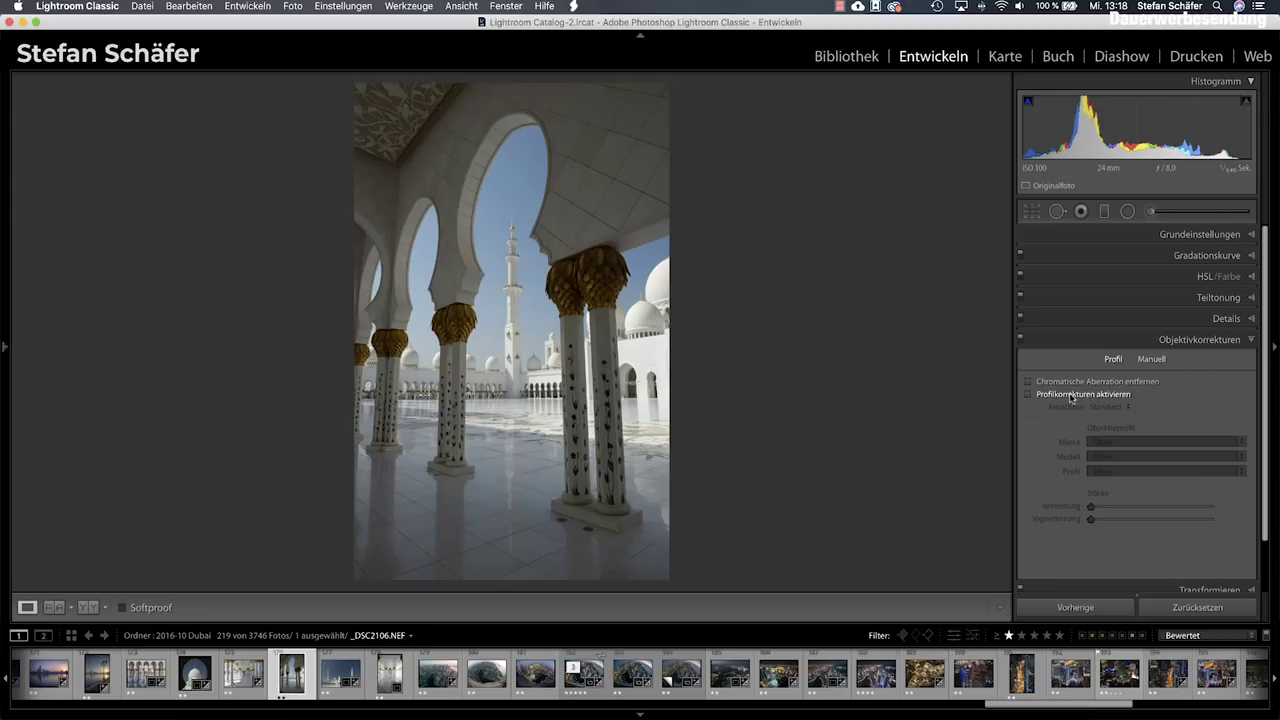
{"action": "left_click", "coordinate": [1073, 395]}
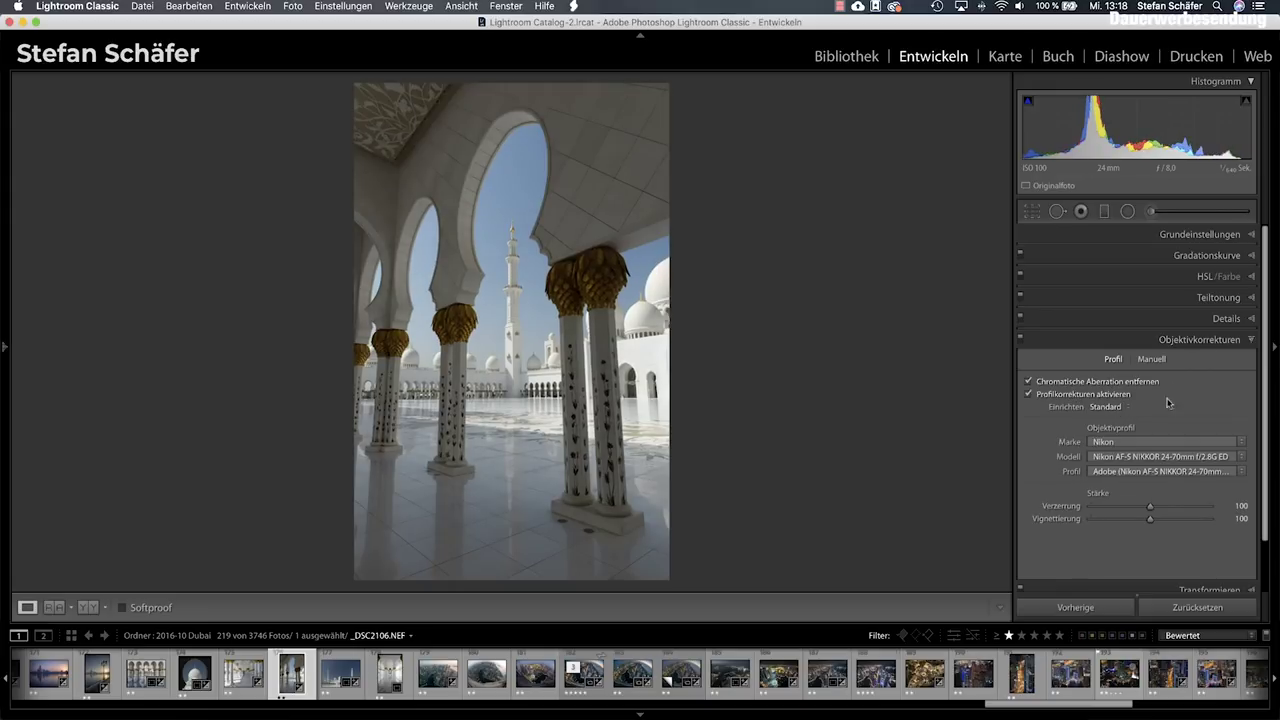
Apply Auto Upright perspective correction and enter the crop tool.
{"action": "scroll", "coordinate": [1160, 470], "scroll_direction": "down", "scroll_amount": 2}
{"action": "left_click", "coordinate": [1195, 531]}
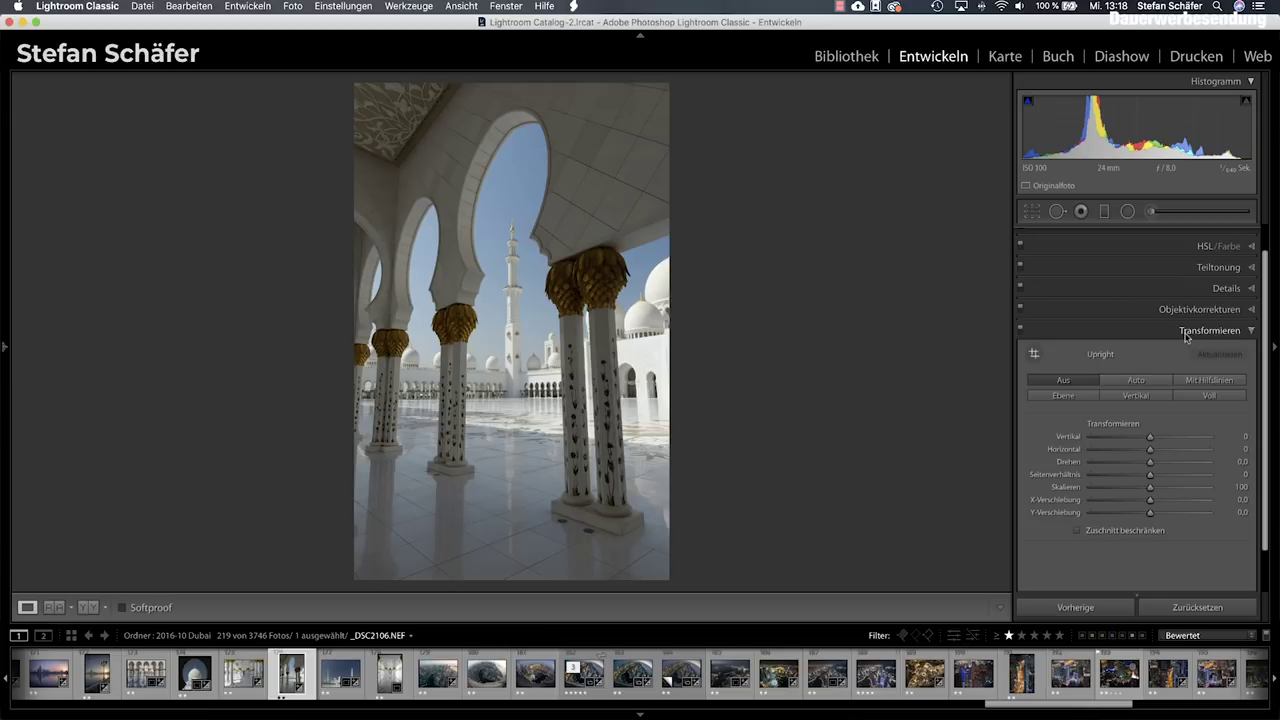
{"action": "left_click", "coordinate": [1131, 381]}
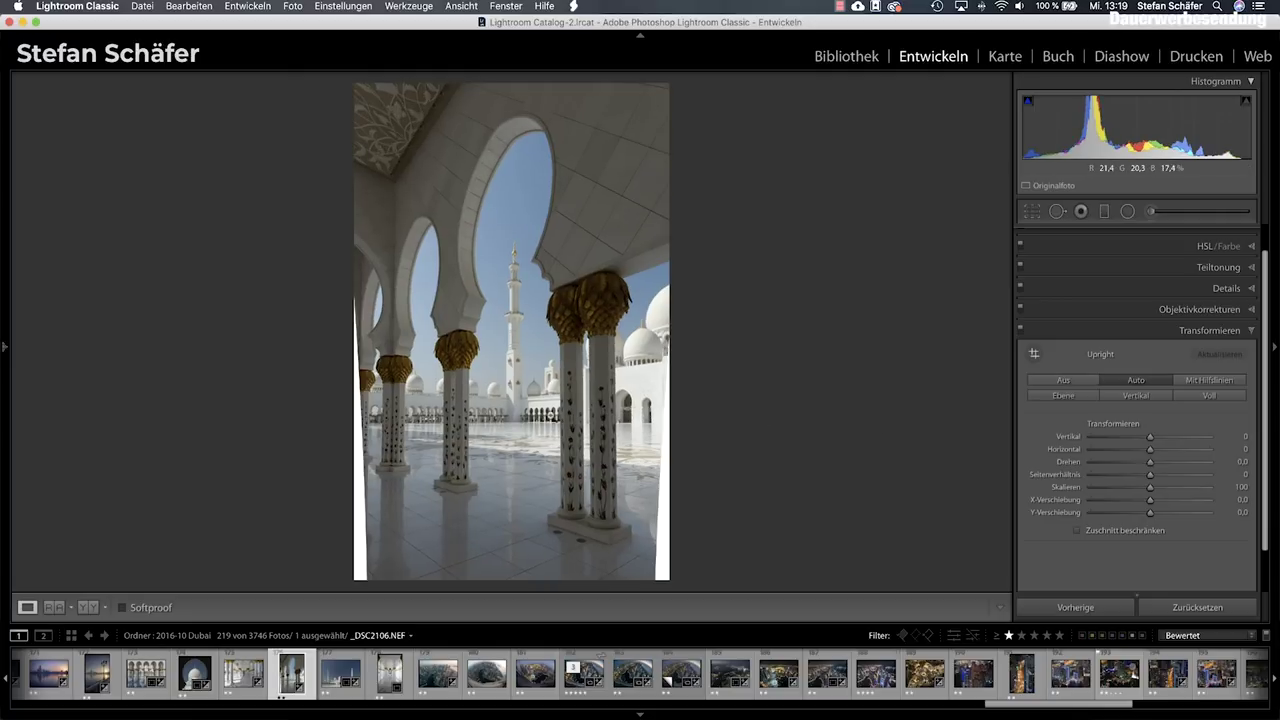
{"action": "left_click", "coordinate": [1033, 211]}
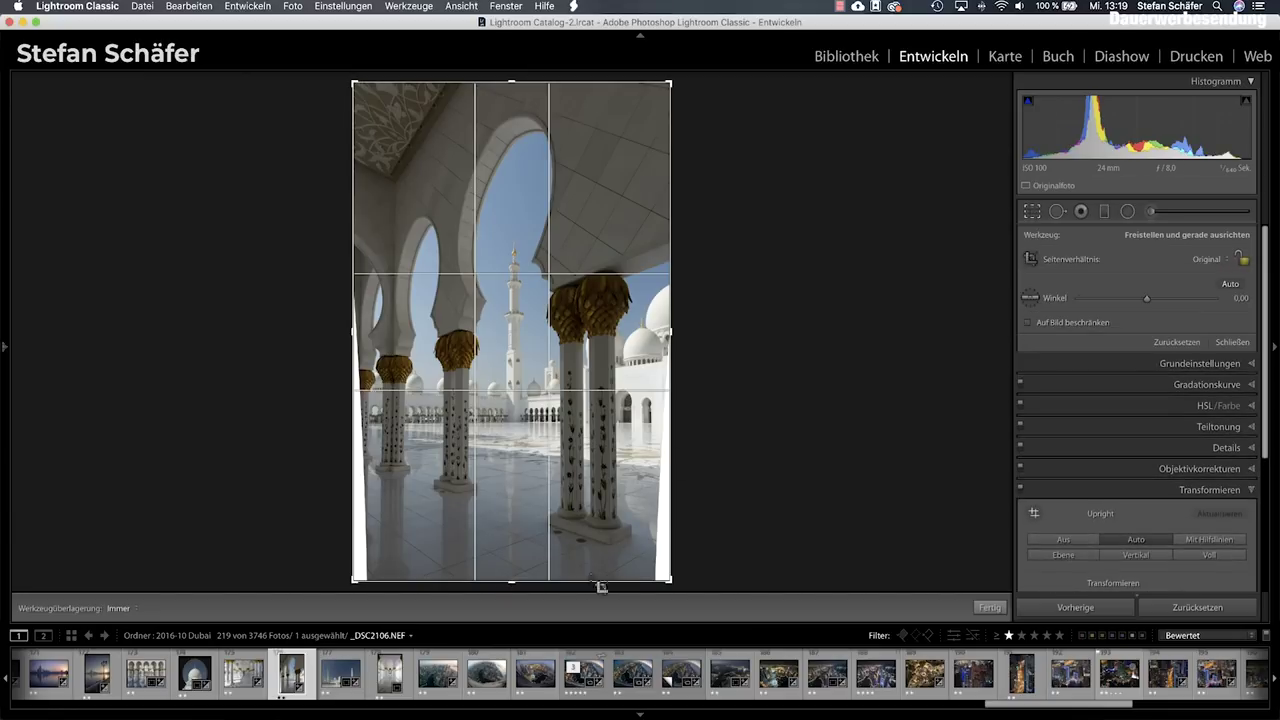
Pull the crop in at the bottom, top and sides to exclude the white borders, and apply it.
{"action": "left_click_drag", "start_coordinate": [512, 583], "coordinate": [514, 568]}
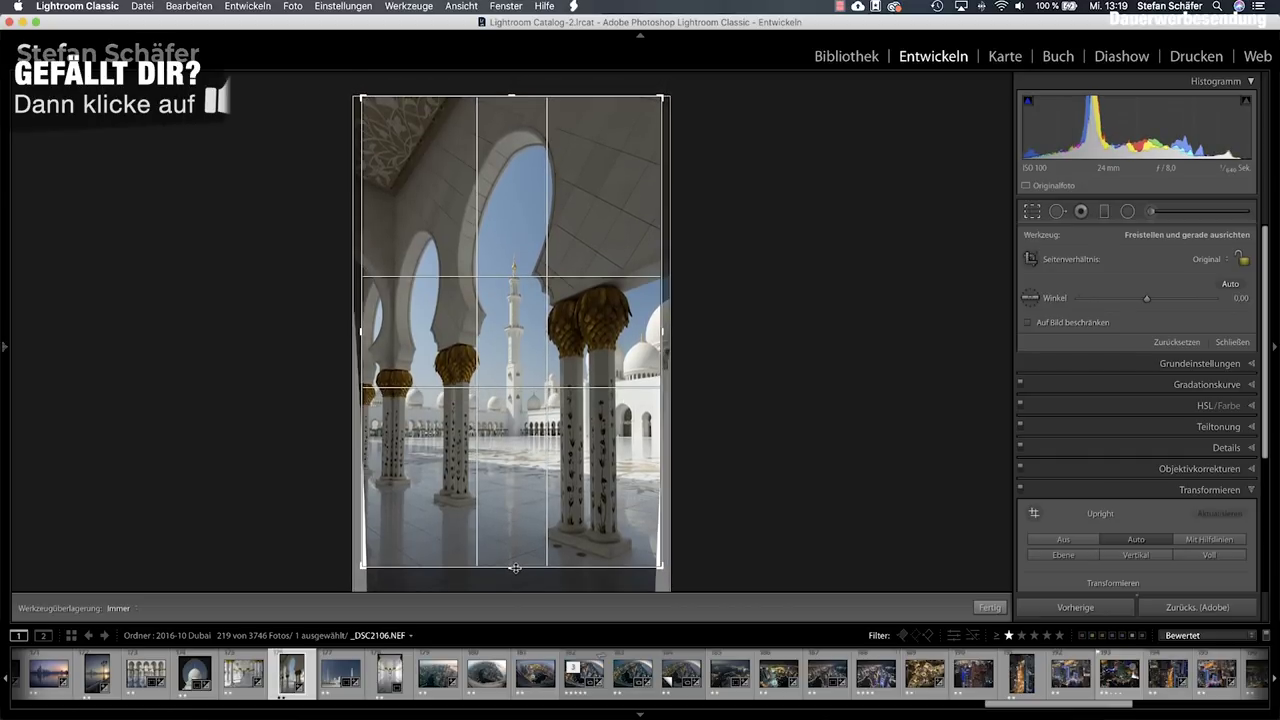
{"action": "left_click_drag", "start_coordinate": [530, 95], "coordinate": [508, 102]}
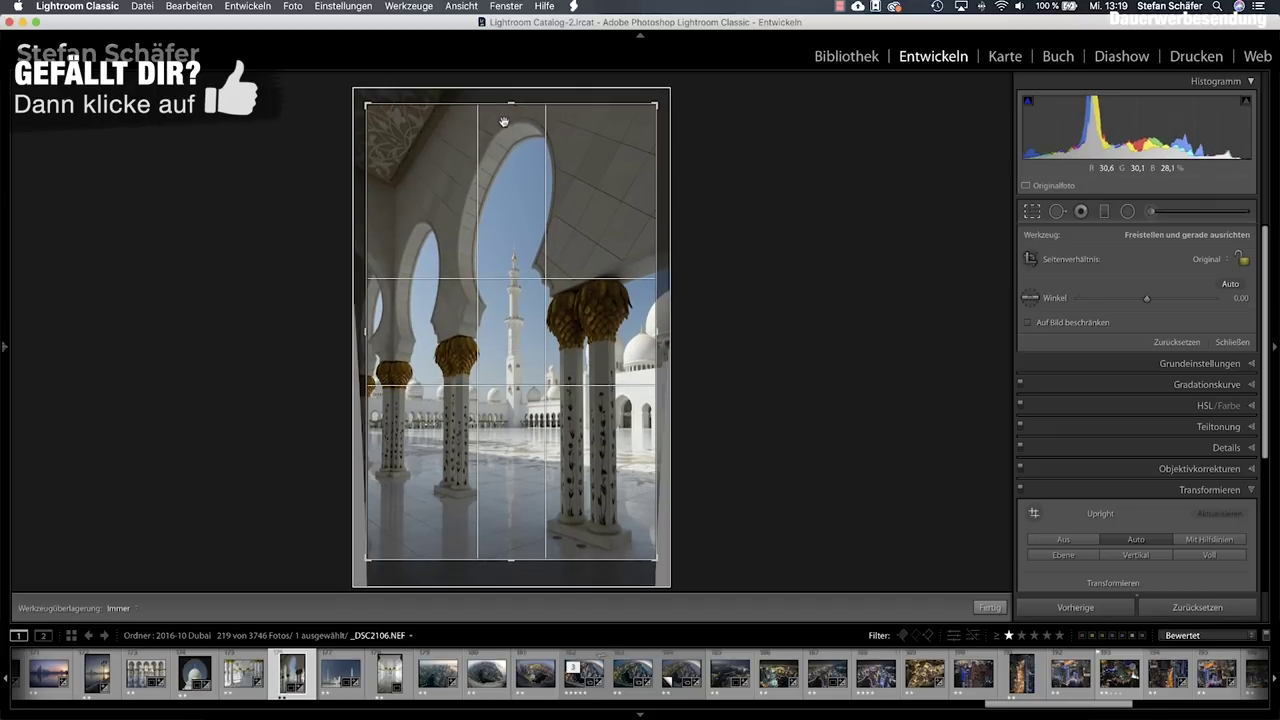
{"action": "key", "text": "Return"}
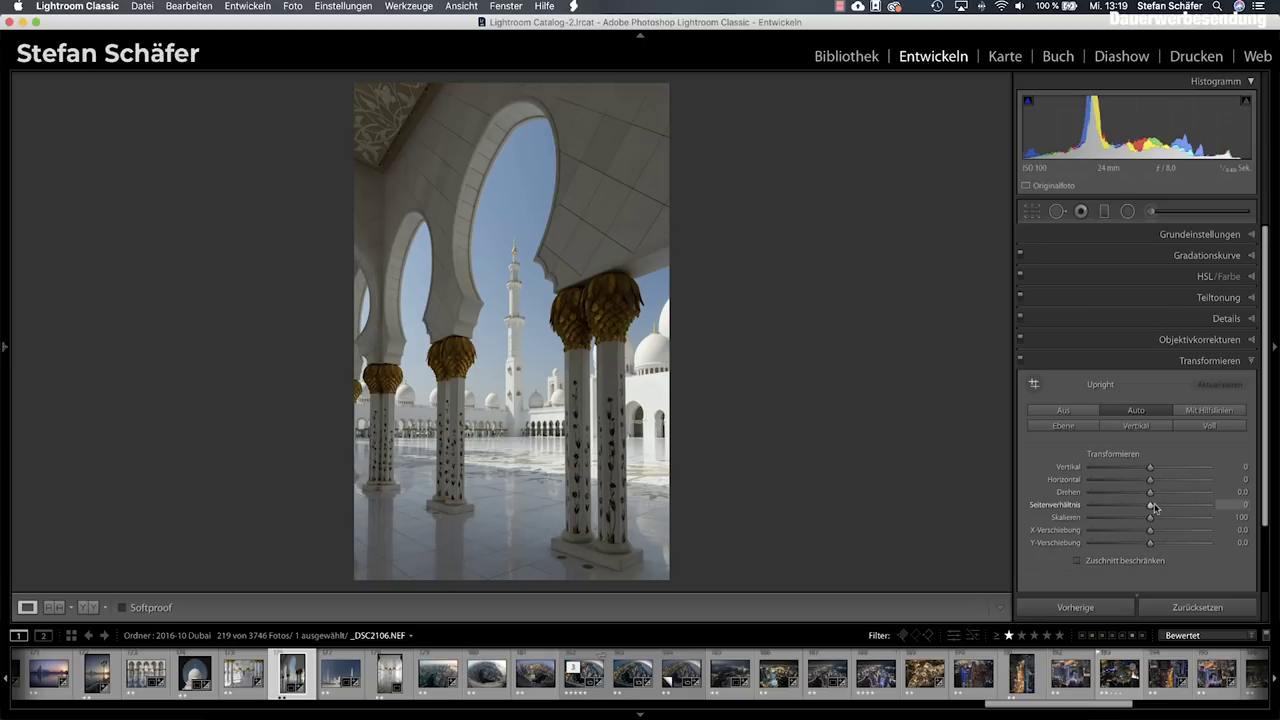
Set Transform Vertical to −6, Rotate to −0.3 and Aspect to −56.
{"action": "left_click_drag", "start_coordinate": [1151, 469], "coordinate": [1147, 469]}
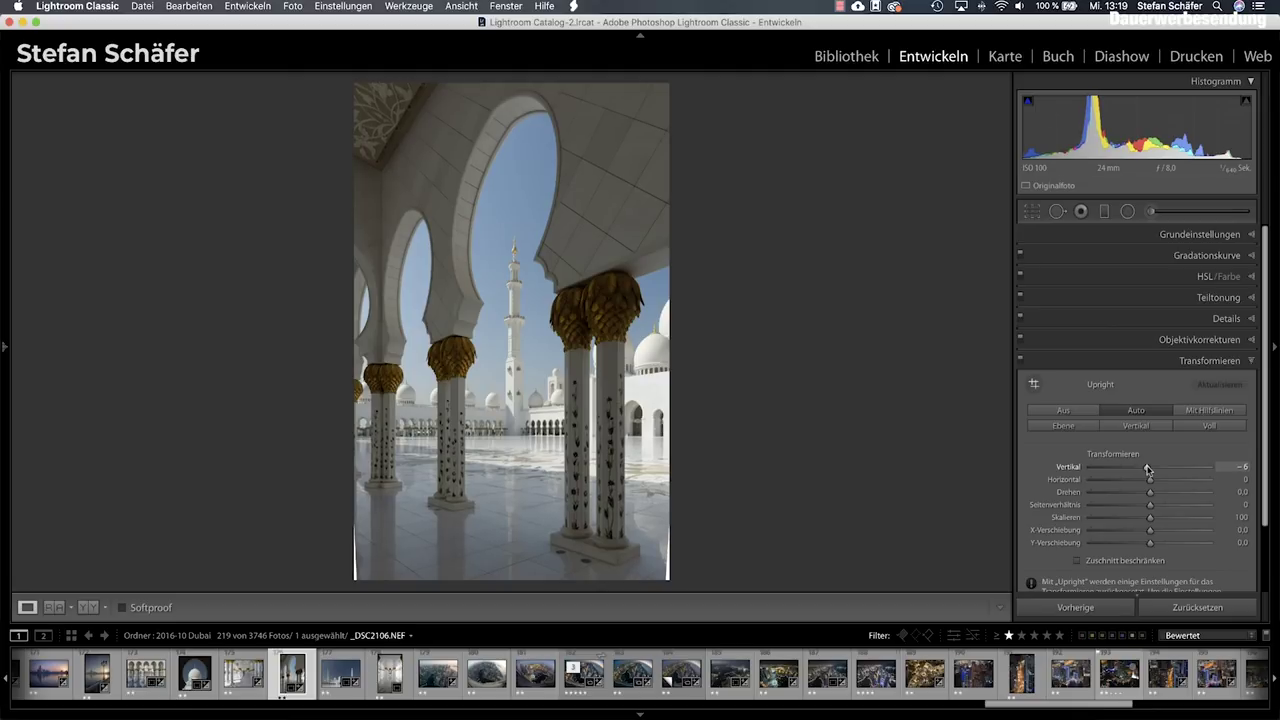
{"action": "left_click_drag", "start_coordinate": [1150, 494], "coordinate": [1149, 494]}
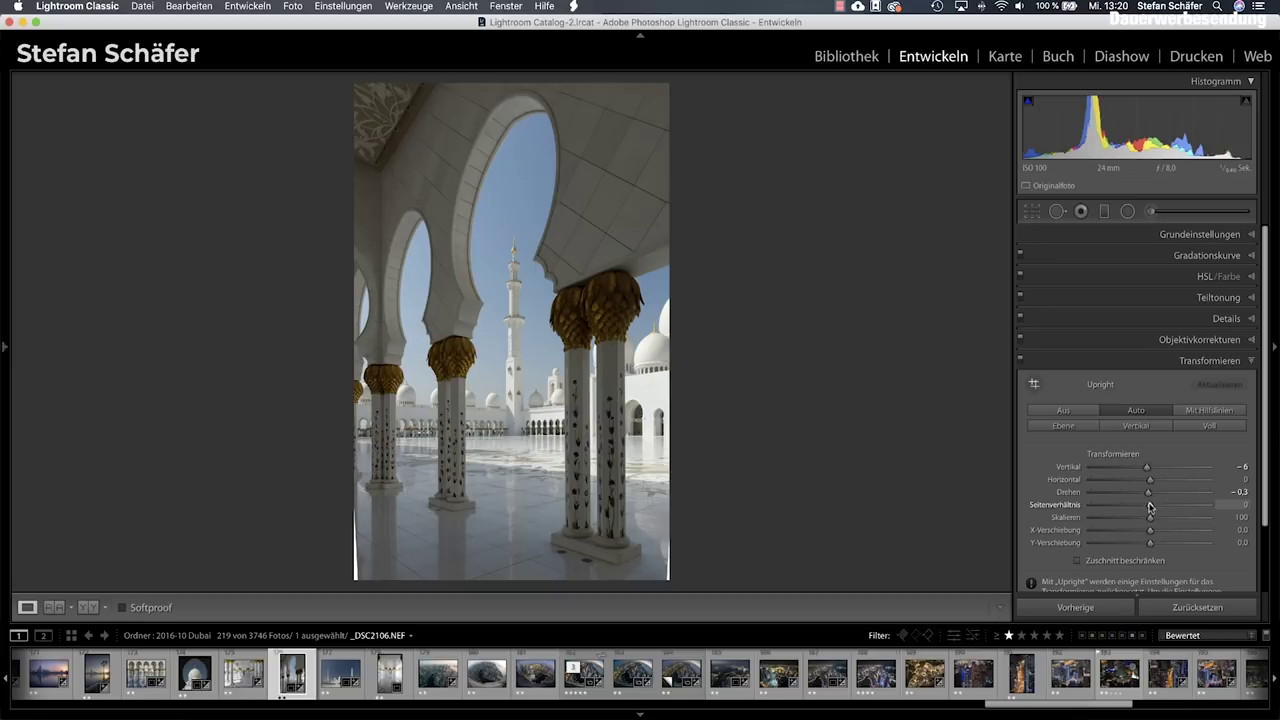
{"action": "left_click_drag", "start_coordinate": [1149, 507], "coordinate": [1116, 507]}
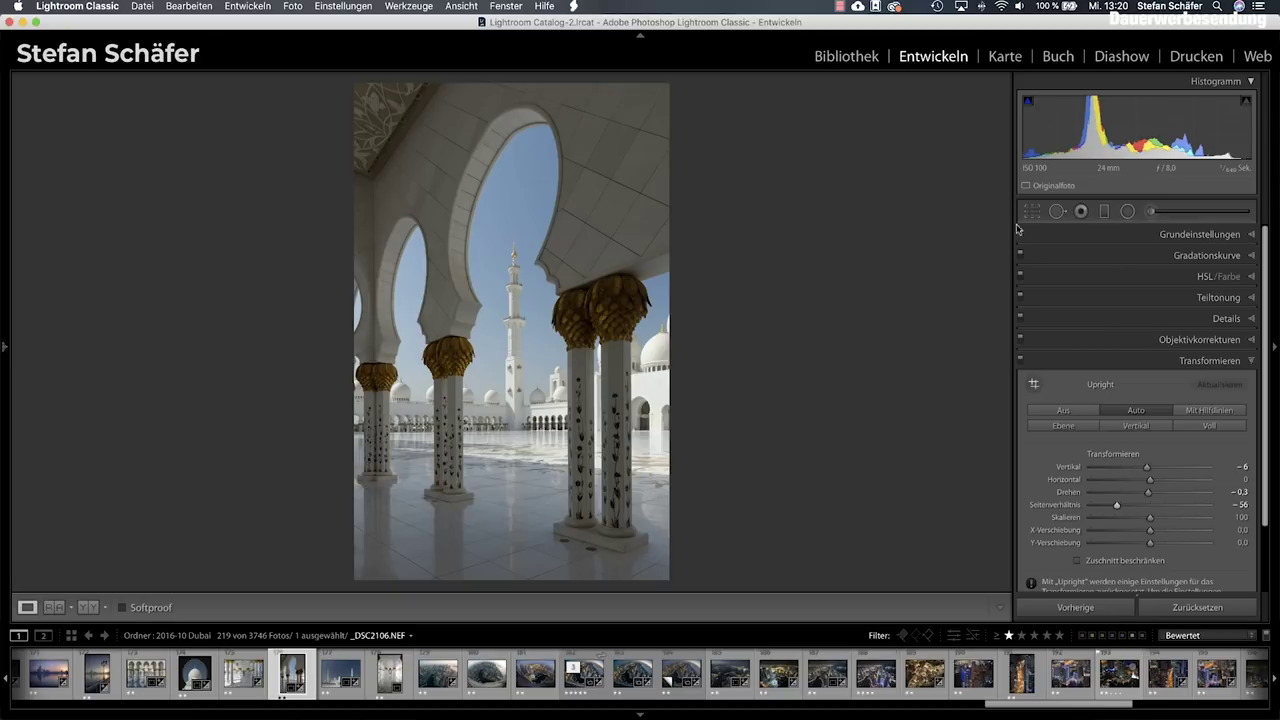
Re-crop the photo by pulling all corners inward past the blank edges, then apply the crop.
{"action": "key", "text": "r"}
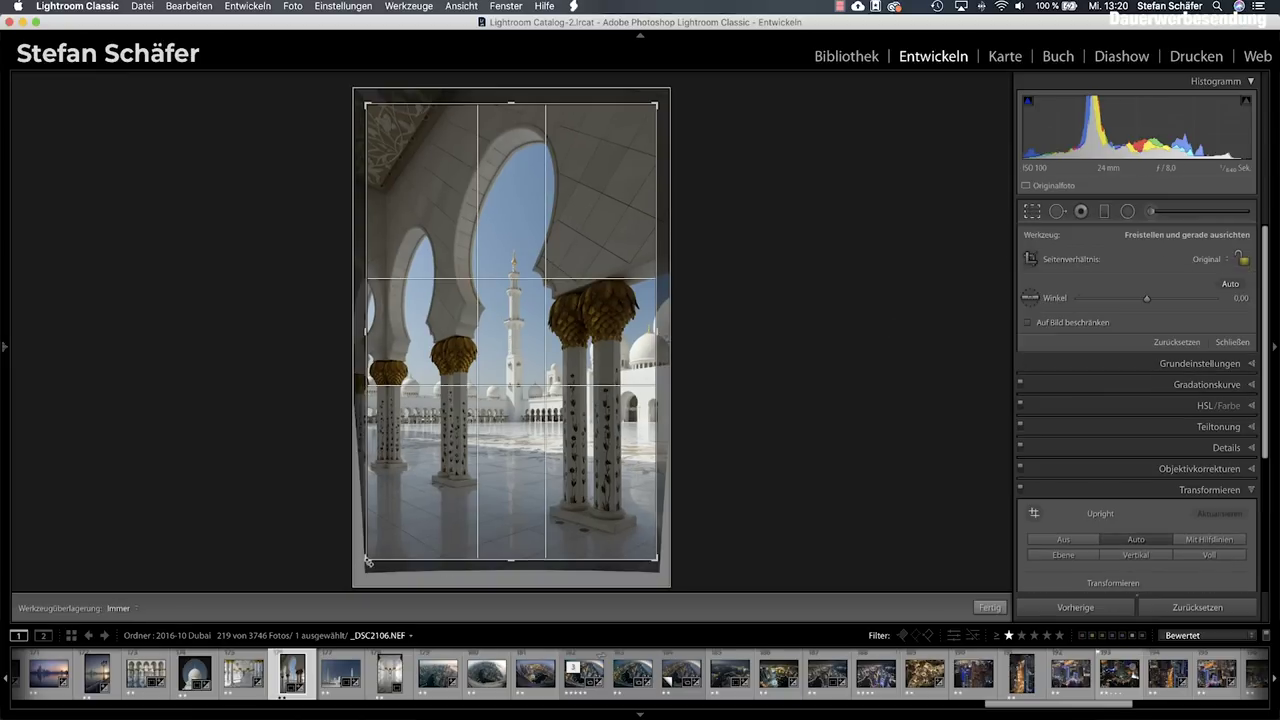
{"action": "left_click_drag", "start_coordinate": [368, 561], "coordinate": [372, 555]}
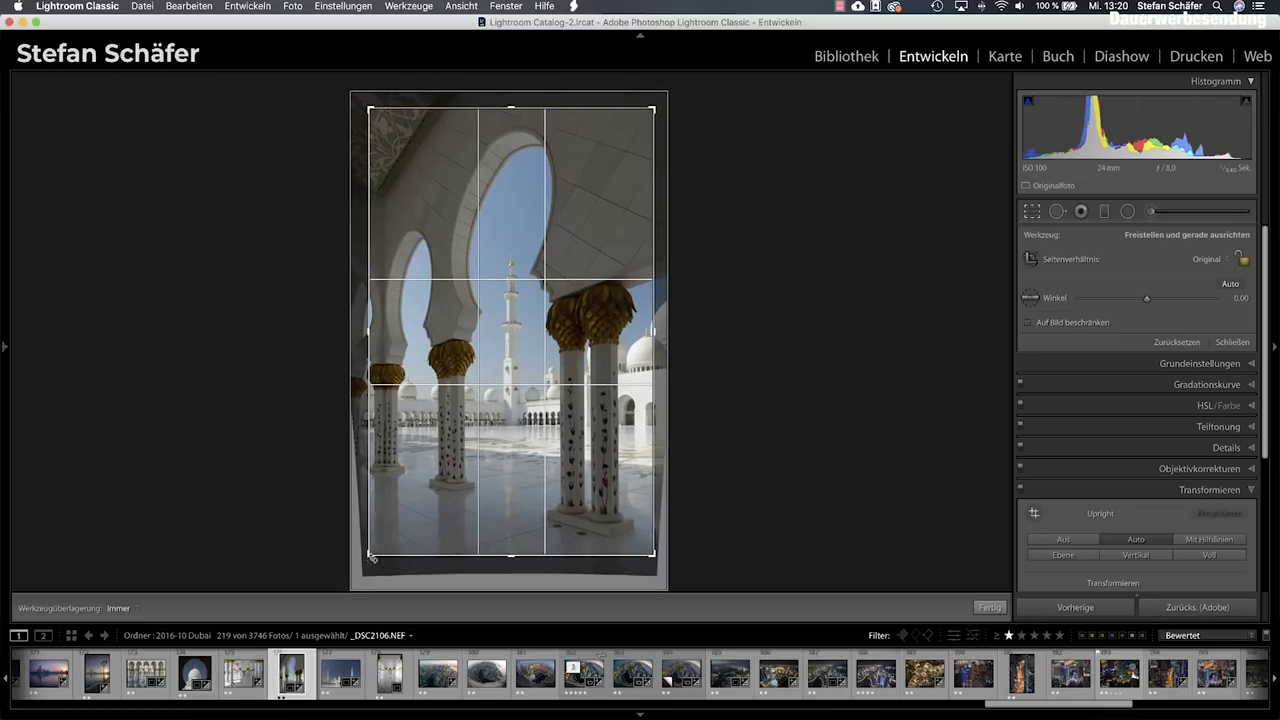
{"action": "left_click_drag", "start_coordinate": [371, 99], "coordinate": [371, 107]}
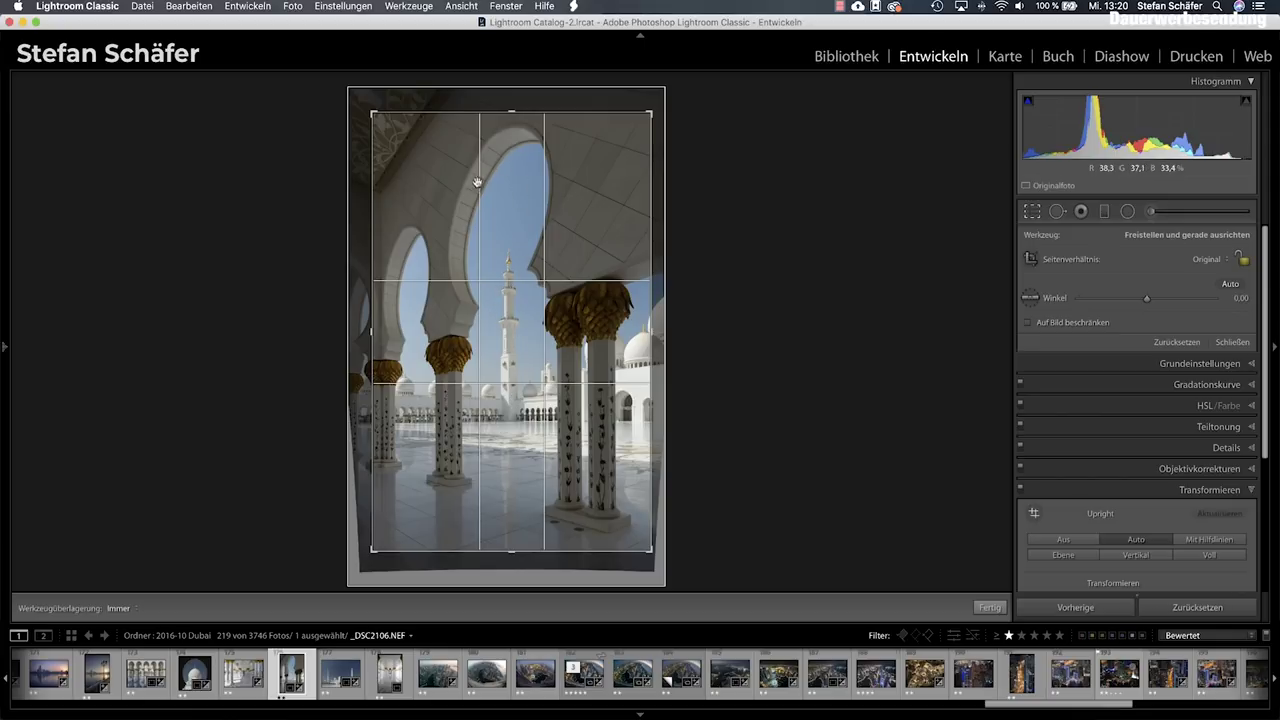
{"action": "left_click_drag", "start_coordinate": [651, 549], "coordinate": [650, 548]}
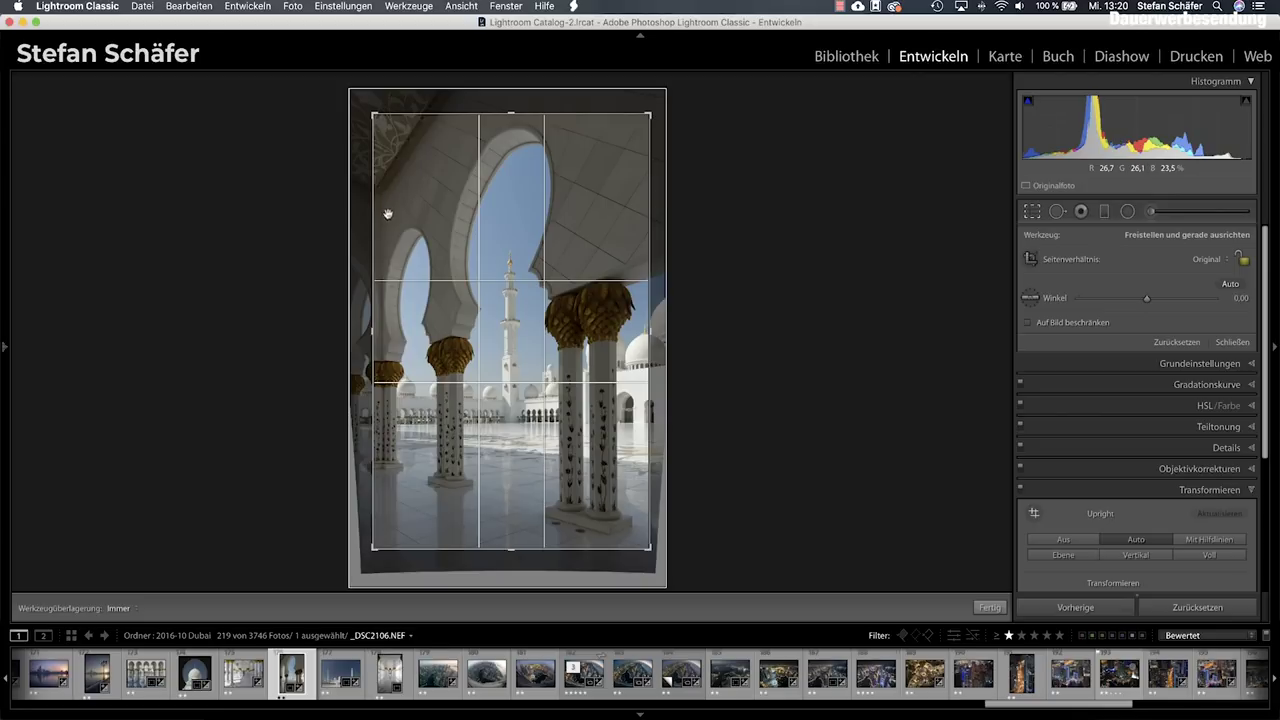
{"action": "left_click_drag", "start_coordinate": [369, 111], "coordinate": [371, 113]}
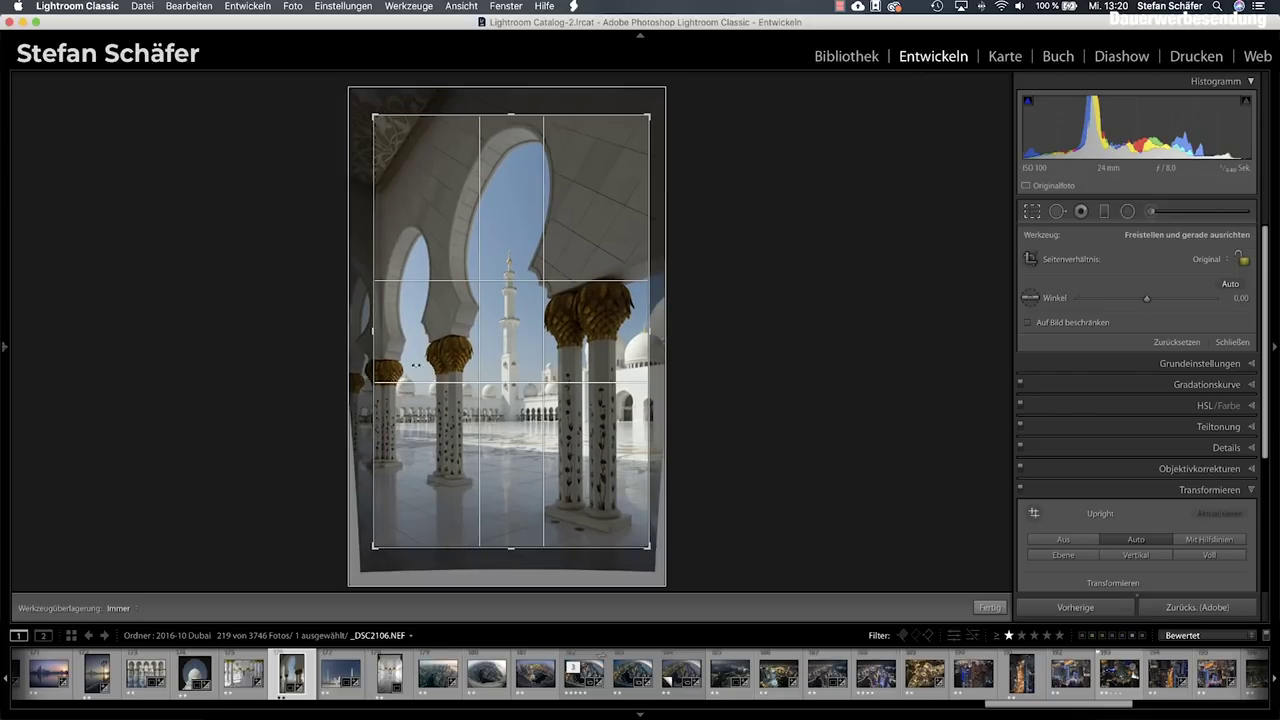
{"action": "left_click_drag", "start_coordinate": [381, 544], "coordinate": [389, 540]}
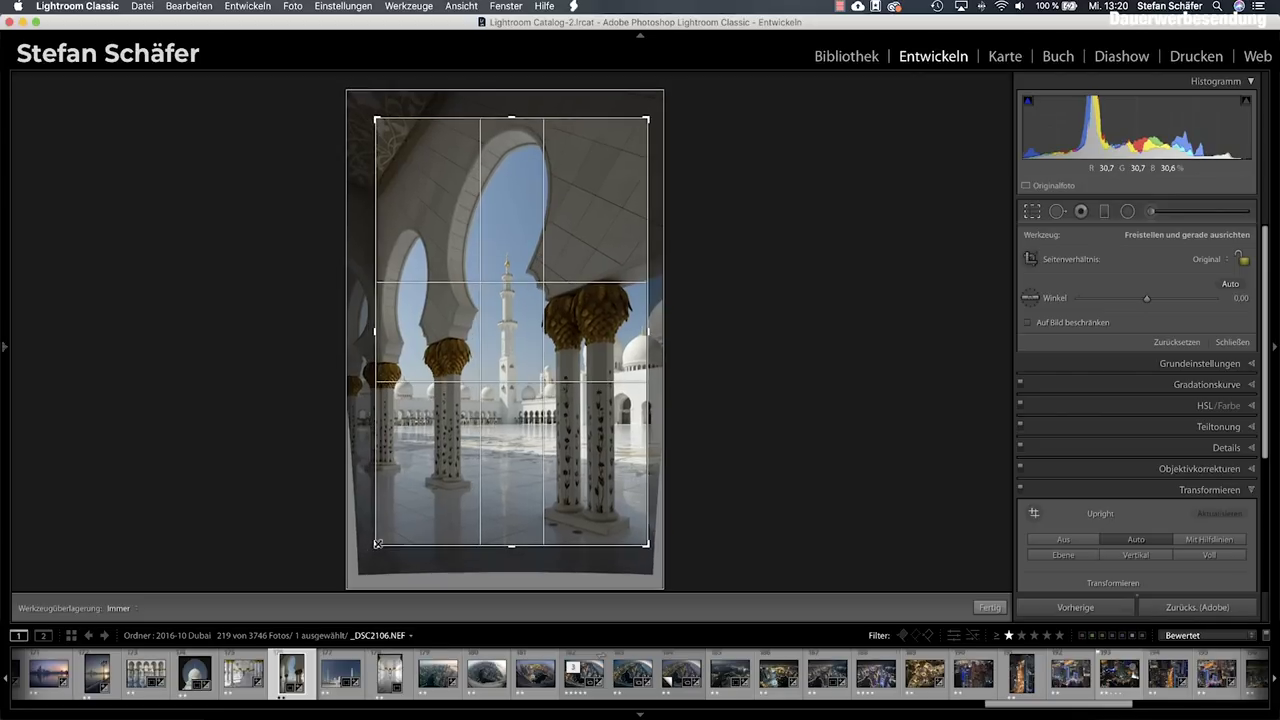
{"action": "key", "text": "Return"}
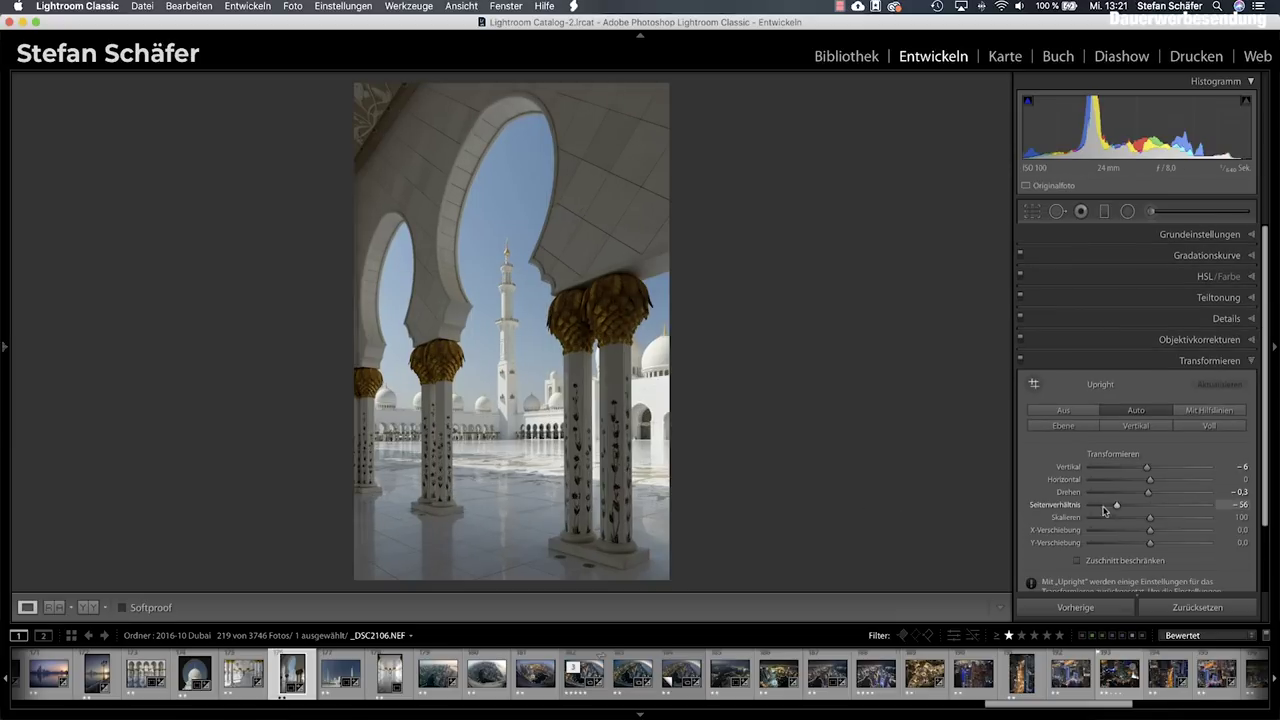
Set Aspect to −70, inspect the floor by the column bases at 1:1, and expand the Basic panel.
{"action": "left_click_drag", "start_coordinate": [1115, 508], "coordinate": [1108, 510]}
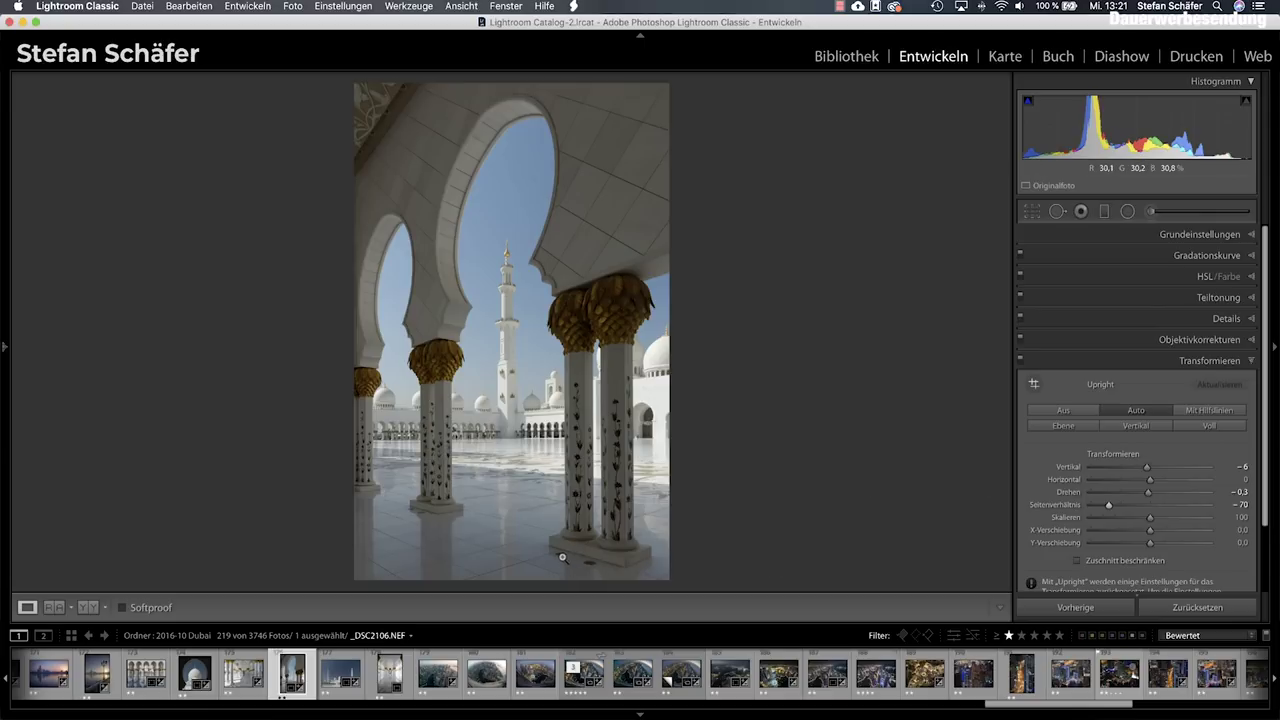
{"action": "left_click", "coordinate": [562, 558]}
{"action": "left_click_drag", "start_coordinate": [619, 567], "coordinate": [599, 498]}
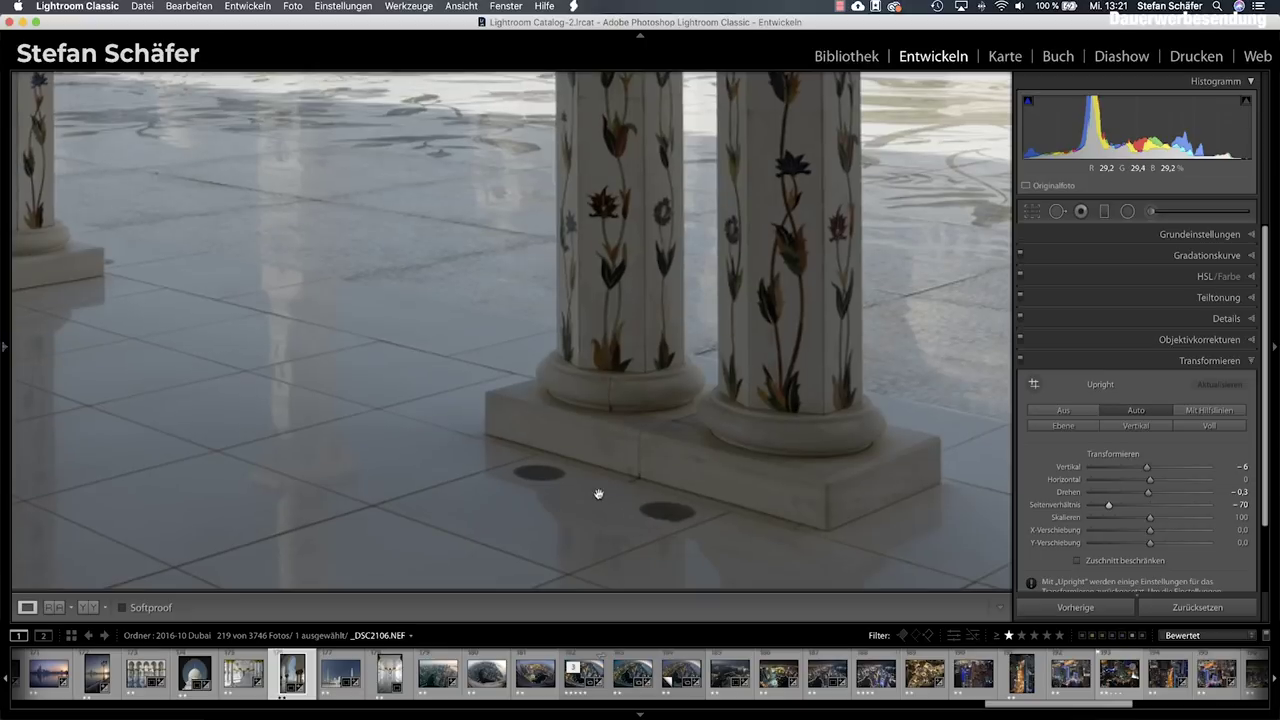
{"action": "left_click", "coordinate": [648, 551]}
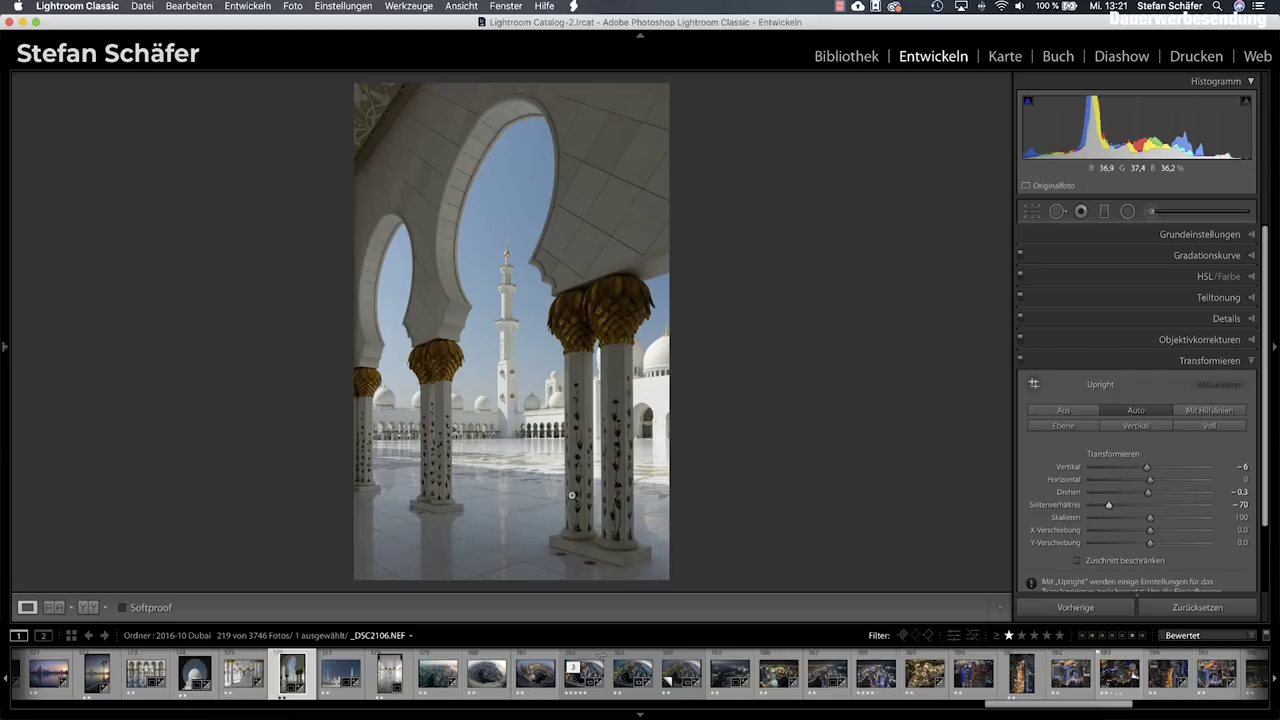
{"action": "left_click", "coordinate": [1199, 233]}
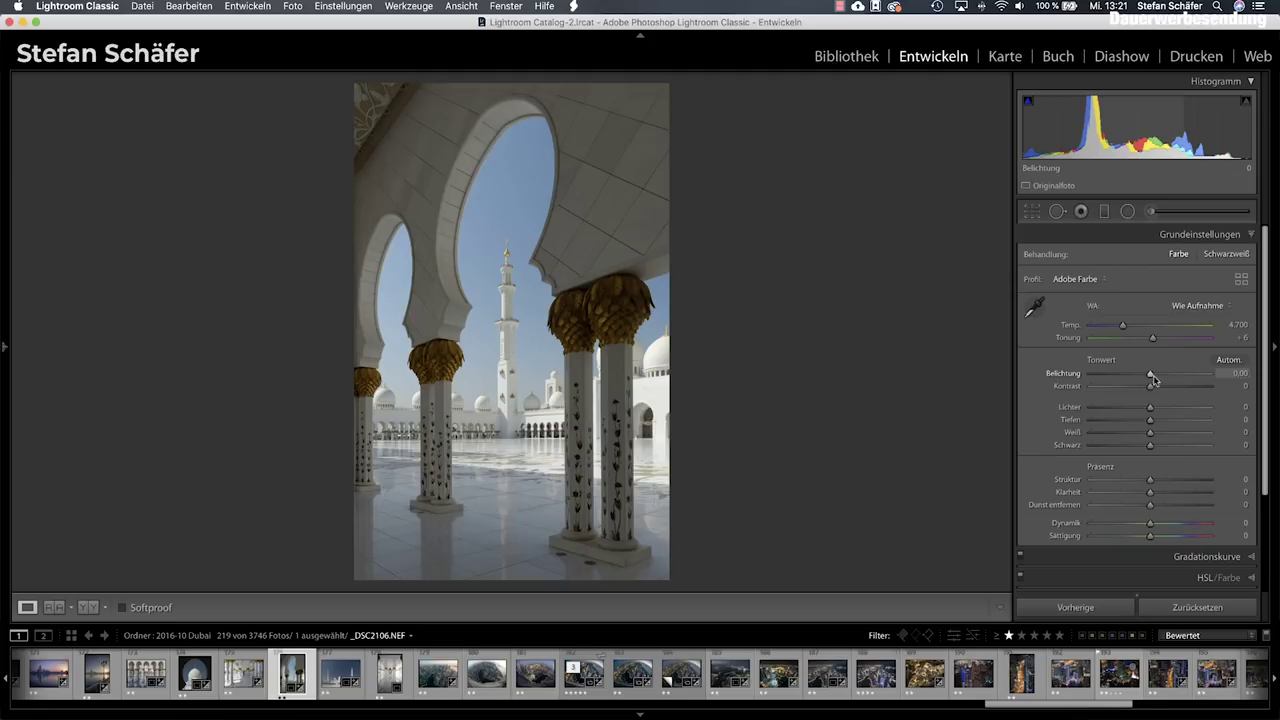
Set Exposure +0.30, Highlights −54, Shadows +30, Whites +20 and Blacks −5.
{"action": "left_click_drag", "start_coordinate": [1151, 377], "coordinate": [1155, 378]}
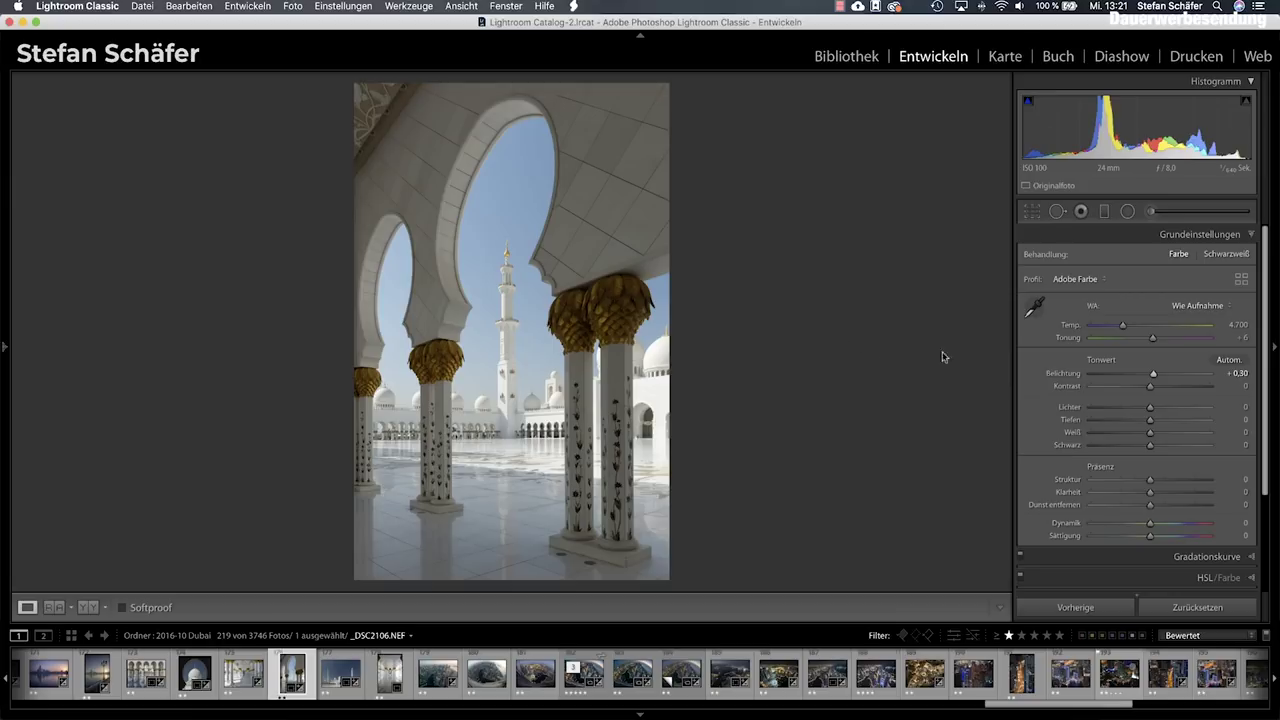
{"action": "left_click_drag", "start_coordinate": [1150, 410], "coordinate": [1118, 412]}
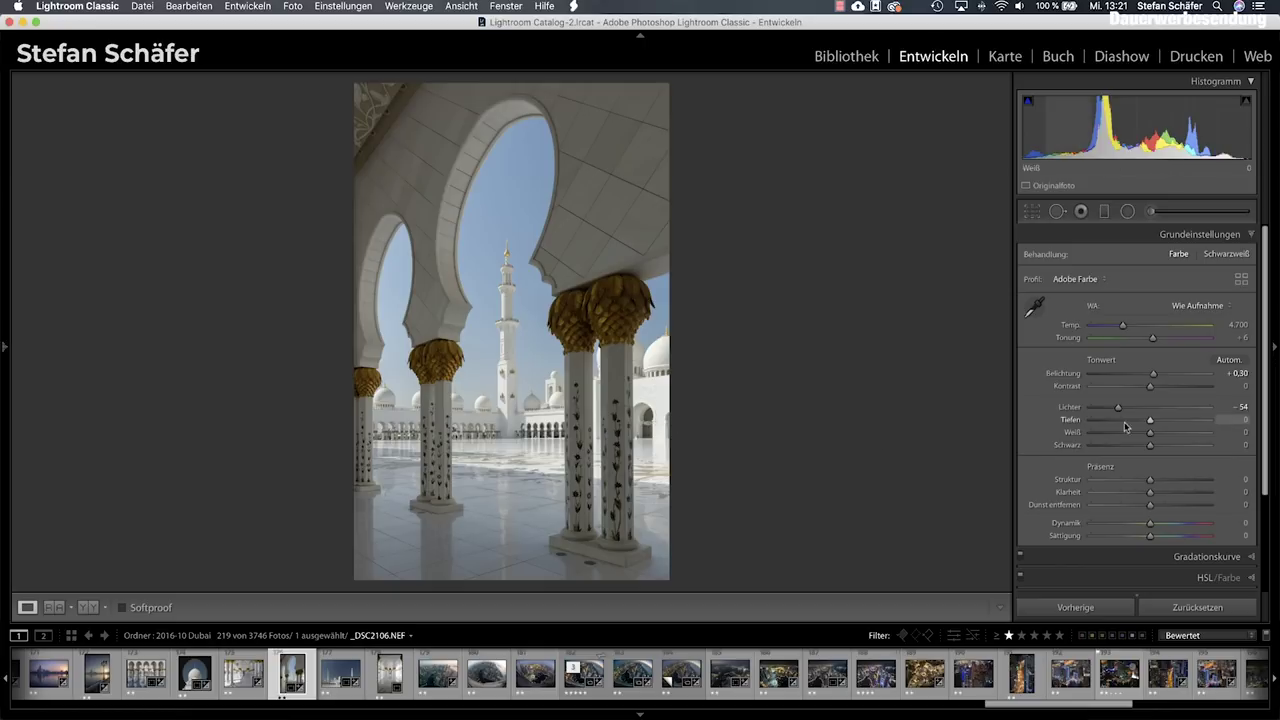
{"action": "left_click_drag", "start_coordinate": [1151, 423], "coordinate": [1170, 423]}
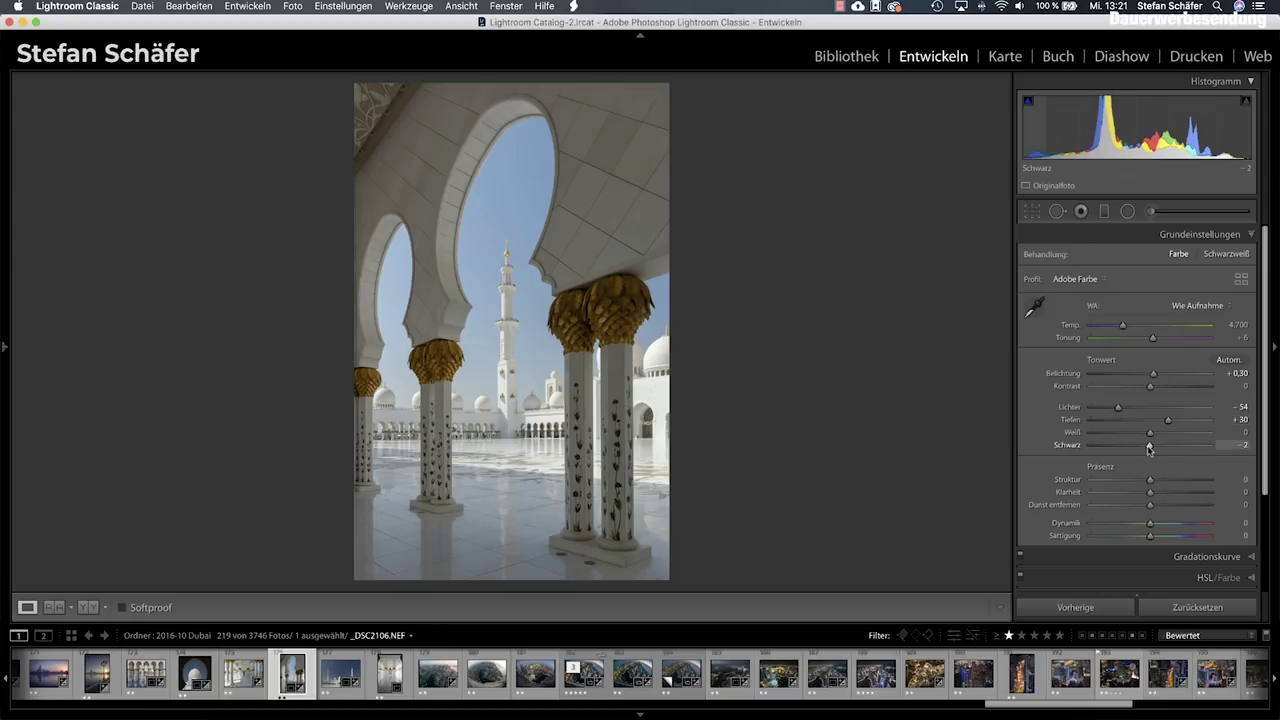
{"action": "left_click_drag", "start_coordinate": [1148, 448], "coordinate": [1163, 435]}
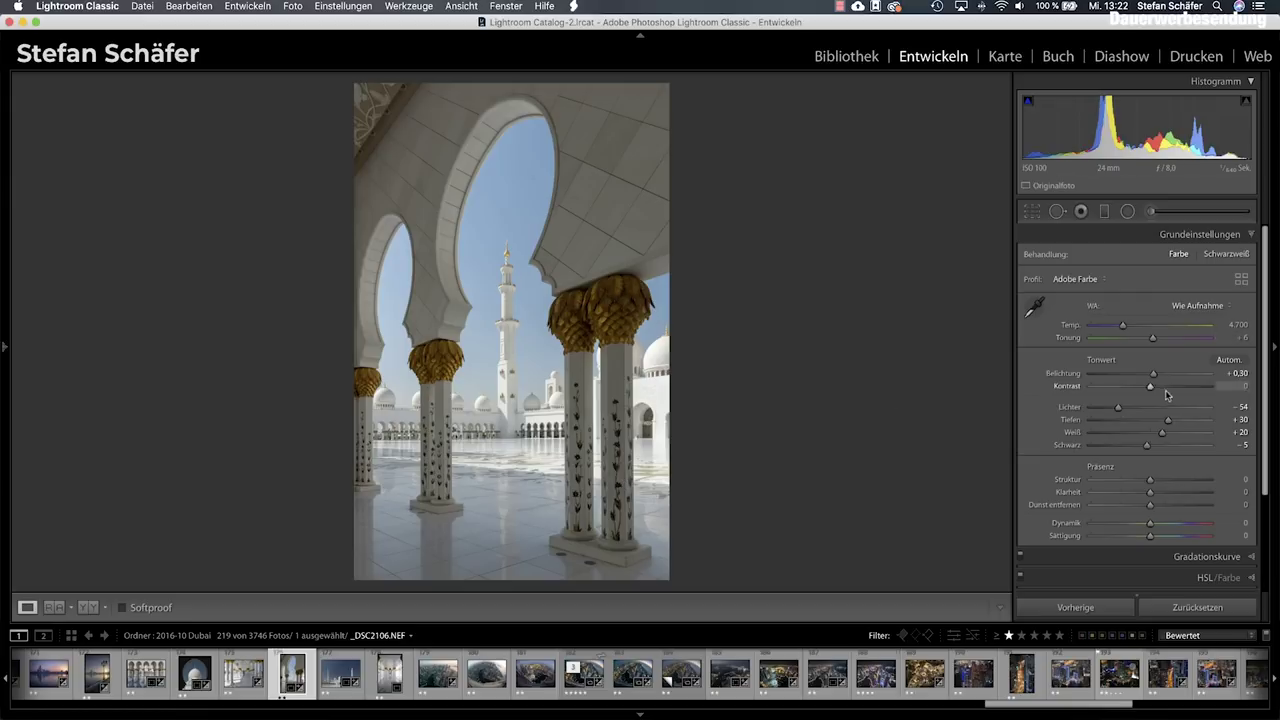
Add a graduated filter rising over the floor to brighten it.
{"action": "left_click", "coordinate": [1104, 211]}
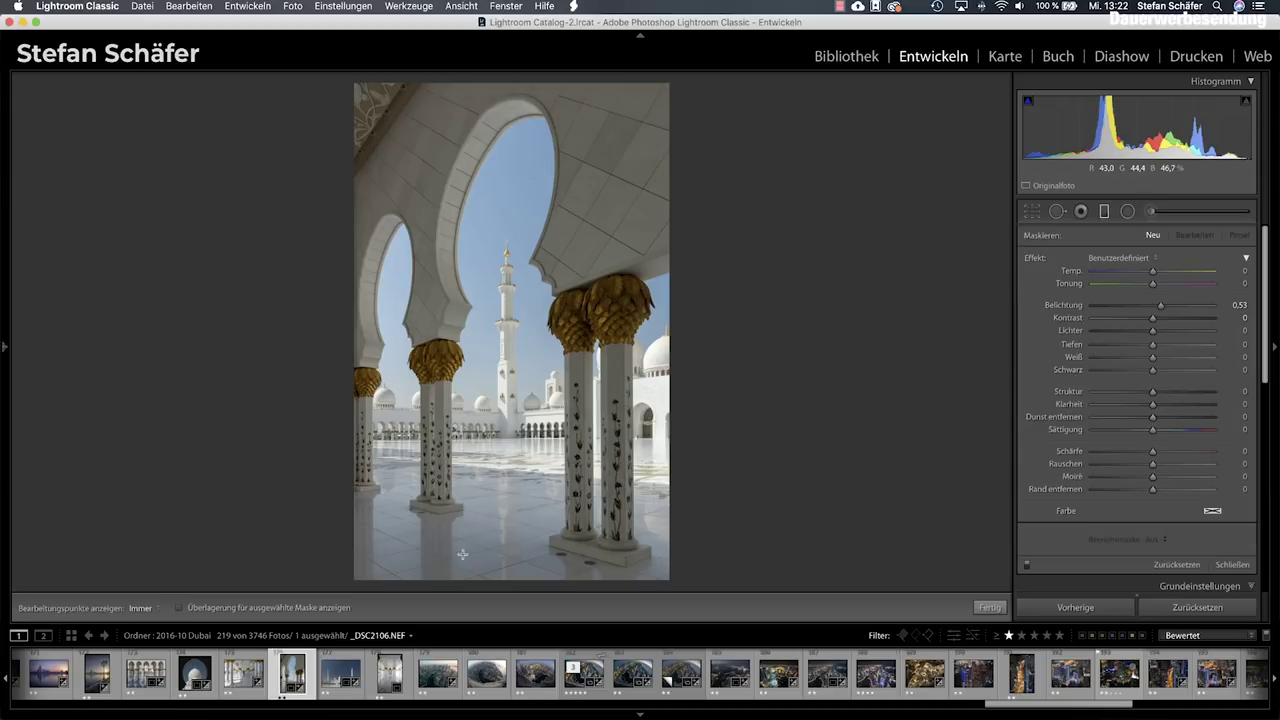
{"action": "left_click_drag", "start_coordinate": [467, 550], "coordinate": [491, 412]}
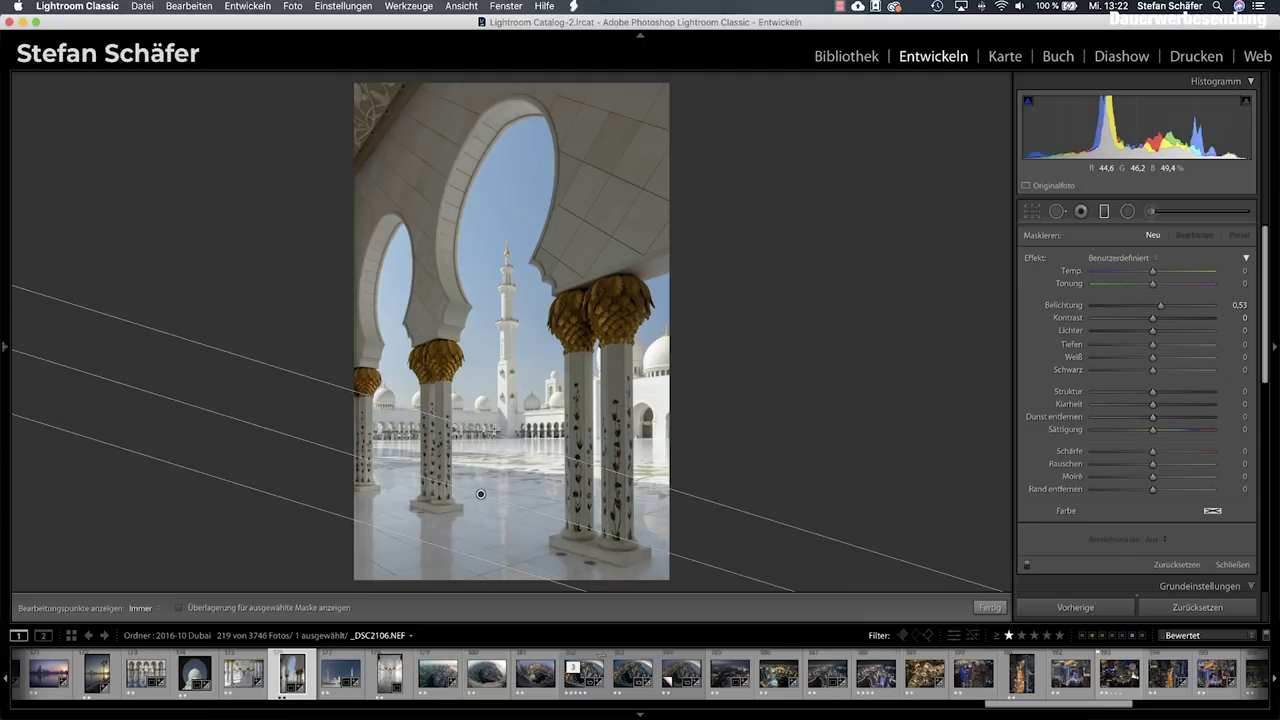
{"action": "left_click_drag", "start_coordinate": [491, 412], "coordinate": [487, 406]}
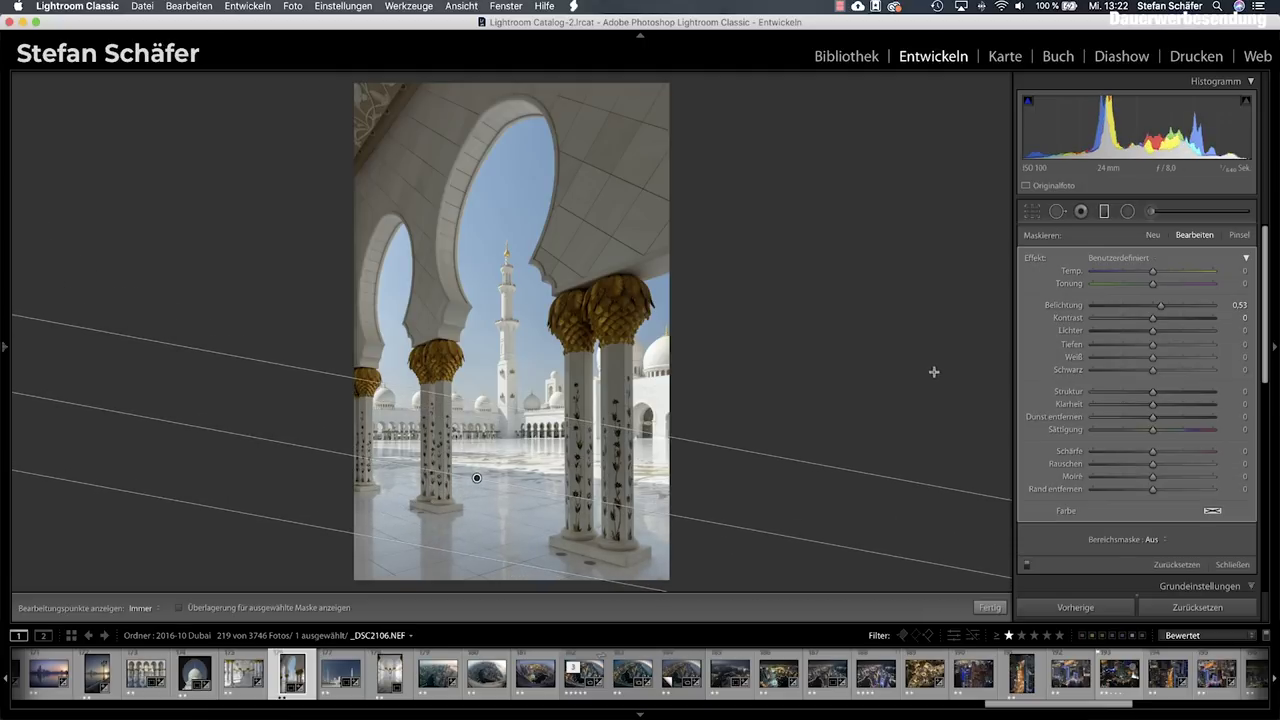
{"action": "left_click_drag", "start_coordinate": [1161, 307], "coordinate": [1163, 308]}
{"action": "left_click", "coordinate": [993, 607]}
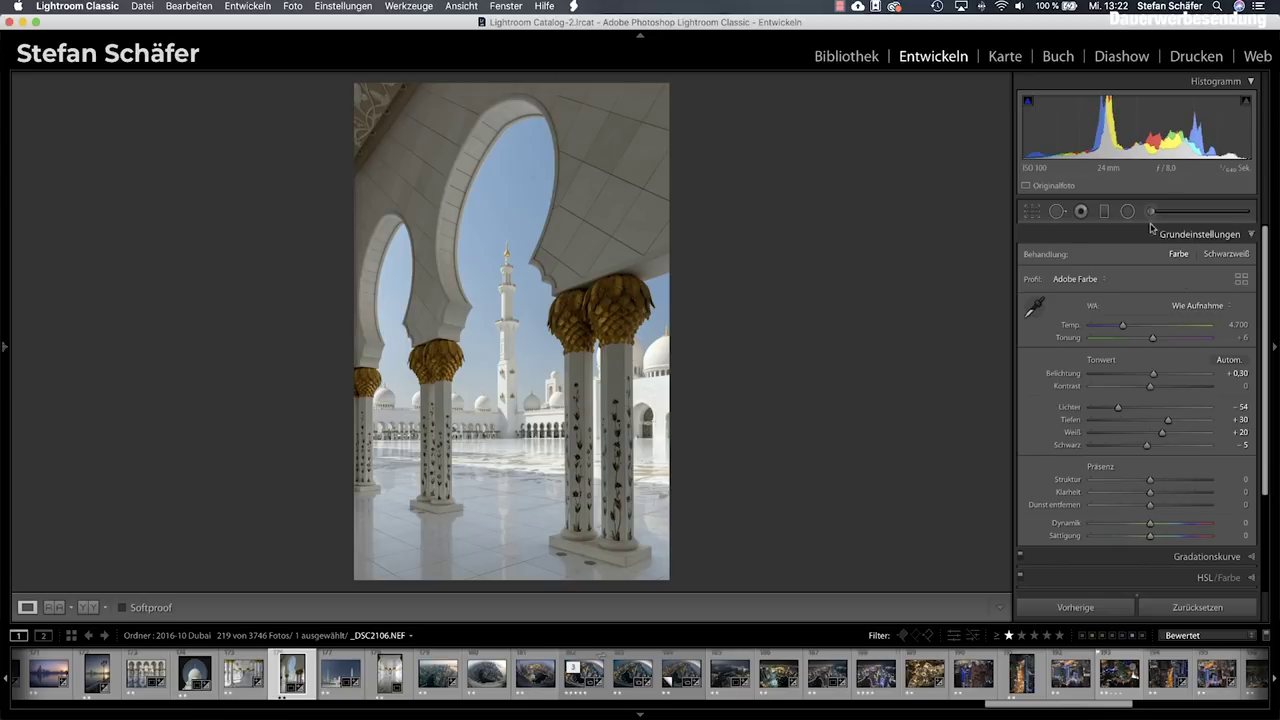
Add a graduated filter down over the upper arches at Exposure +0.53, luminance-masked to 0/53.
{"action": "left_click", "coordinate": [1100, 212]}
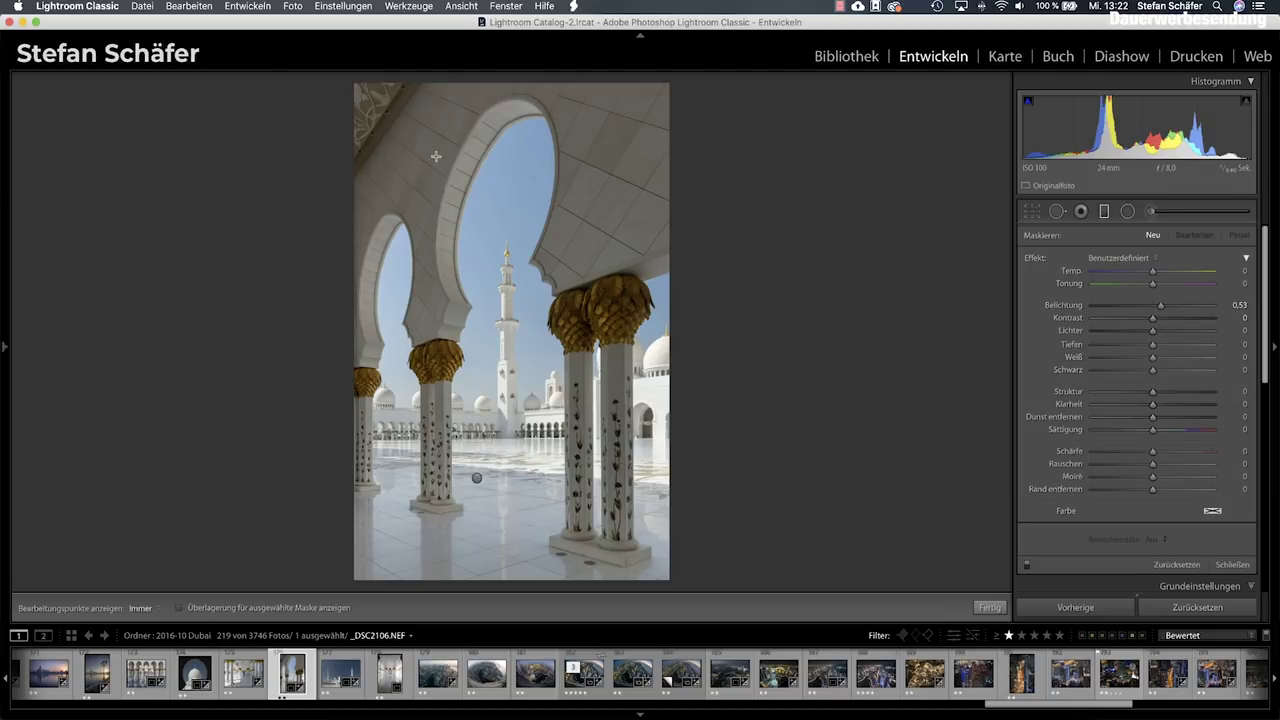
{"action": "left_click_drag", "start_coordinate": [468, 154], "coordinate": [497, 400]}
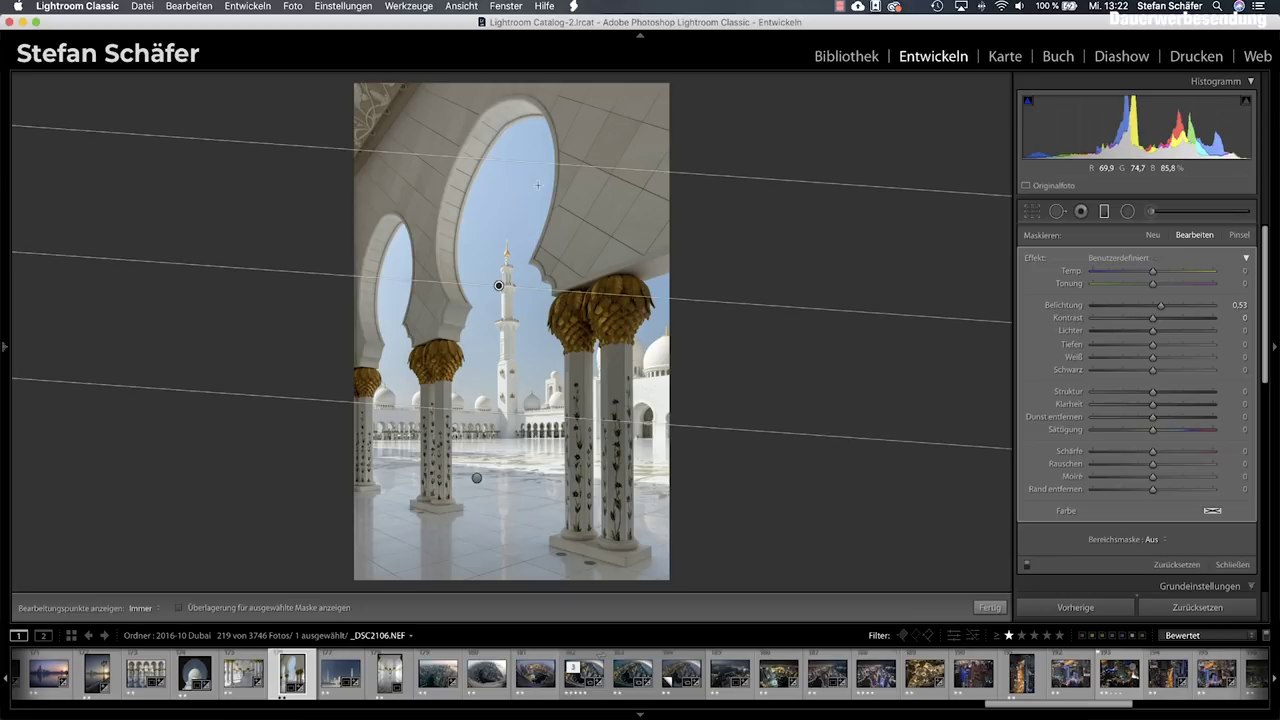
{"action": "left_click", "coordinate": [1155, 540]}
{"action": "left_click", "coordinate": [1166, 557]}
{"action": "left_click", "coordinate": [1095, 563]}
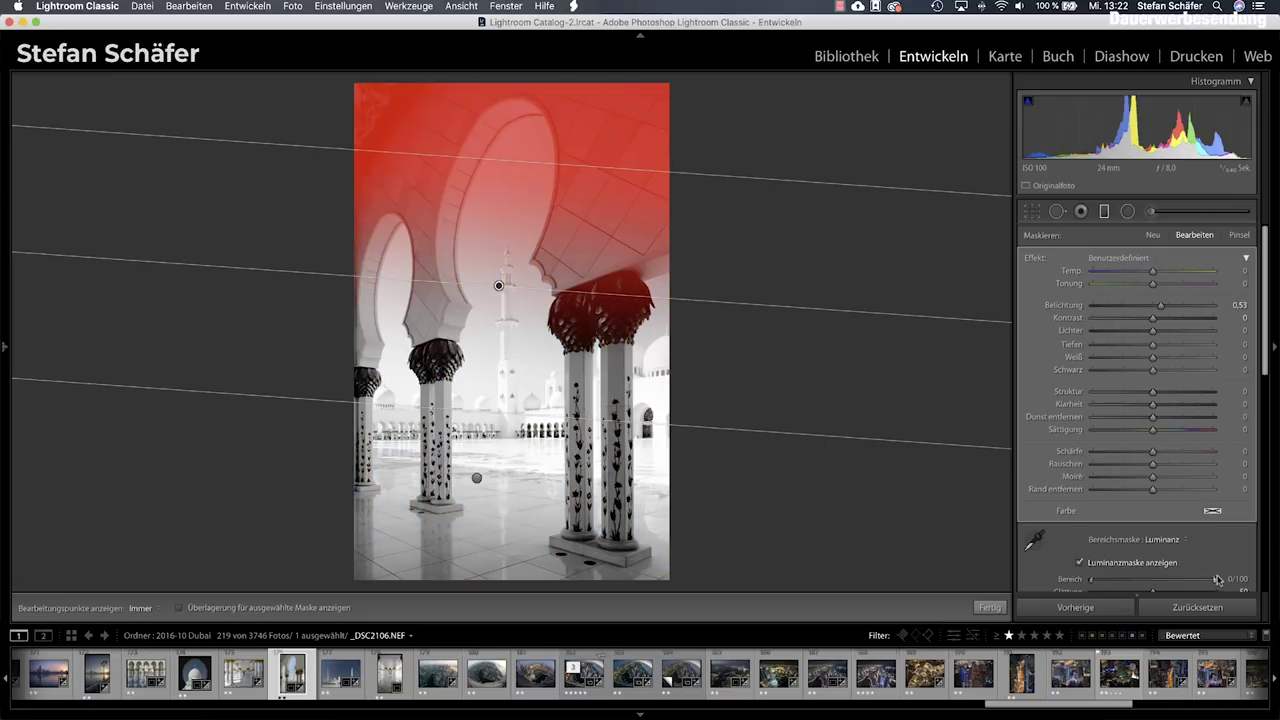
{"action": "left_click_drag", "start_coordinate": [1215, 582], "coordinate": [1157, 585]}
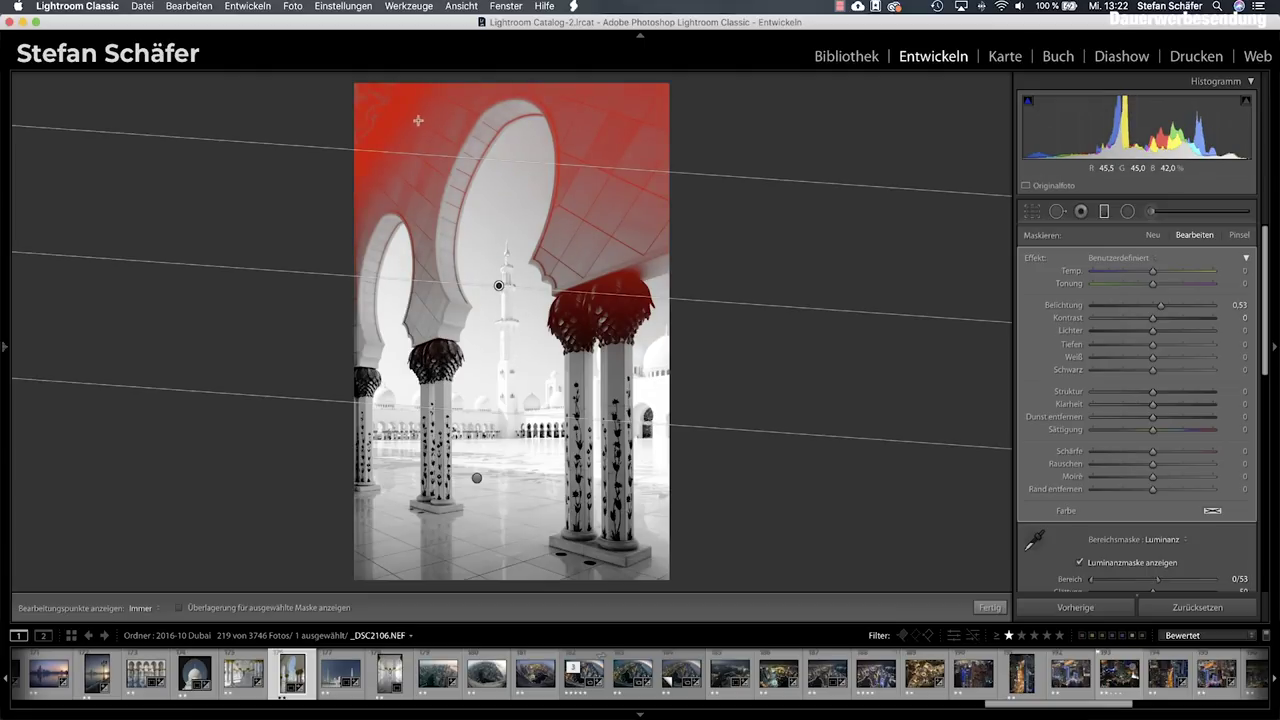
{"action": "left_click", "coordinate": [992, 607]}
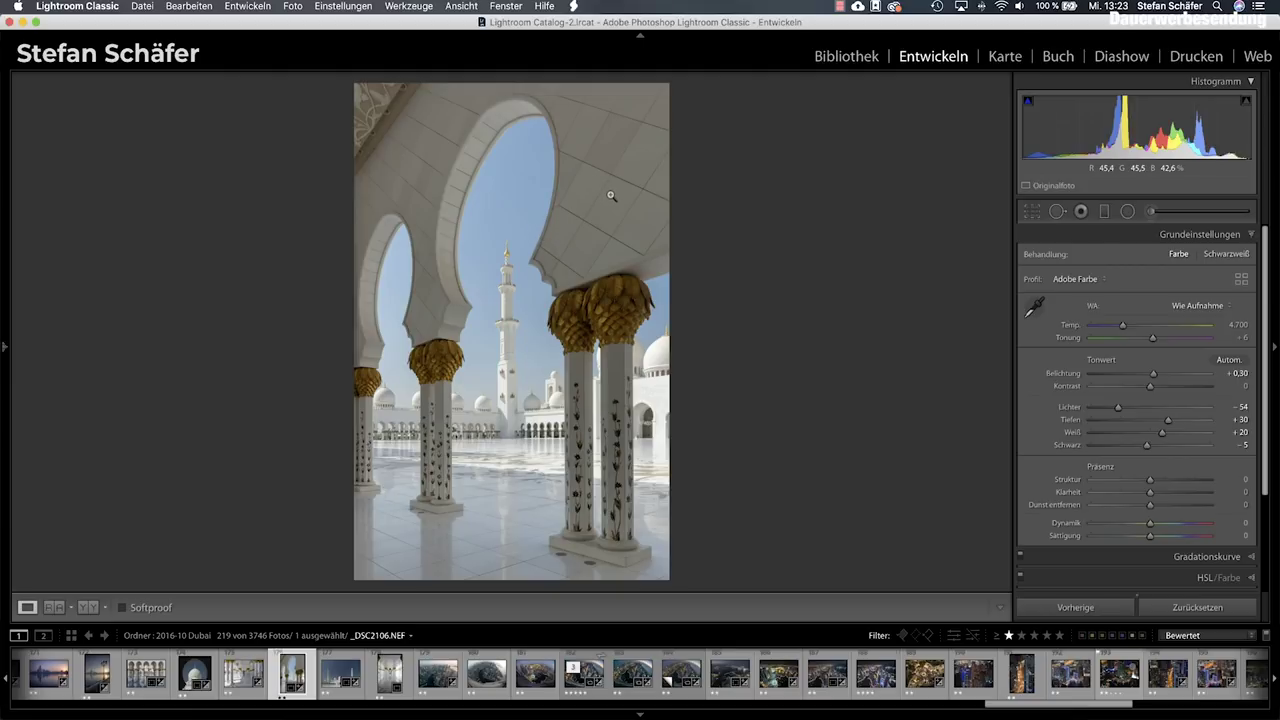
Compare before and after, then set Contrast to +10 and Clarity to −10.
{"action": "key", "text": "backslash"}
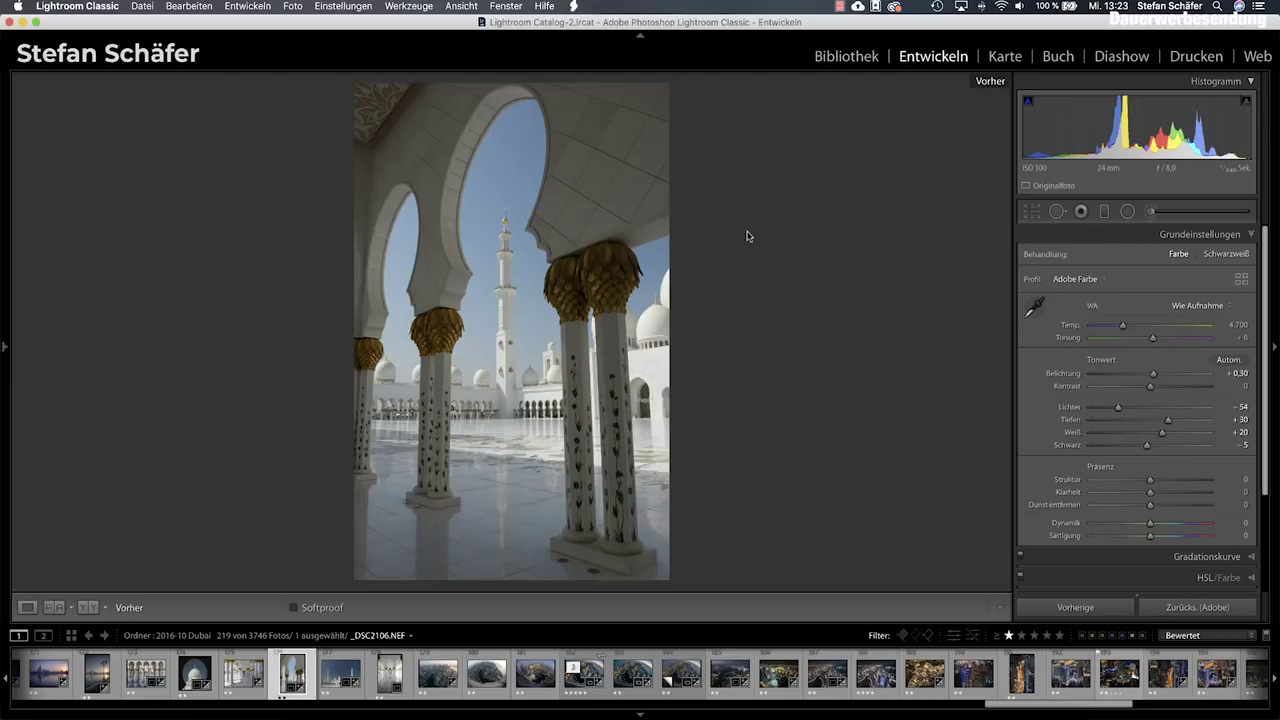
{"action": "key", "text": "backslash"}
{"action": "key", "text": "backslash"}
{"action": "key", "text": "backslash"}
{"action": "key", "text": "backslash"}
{"action": "key", "text": "backslash"}
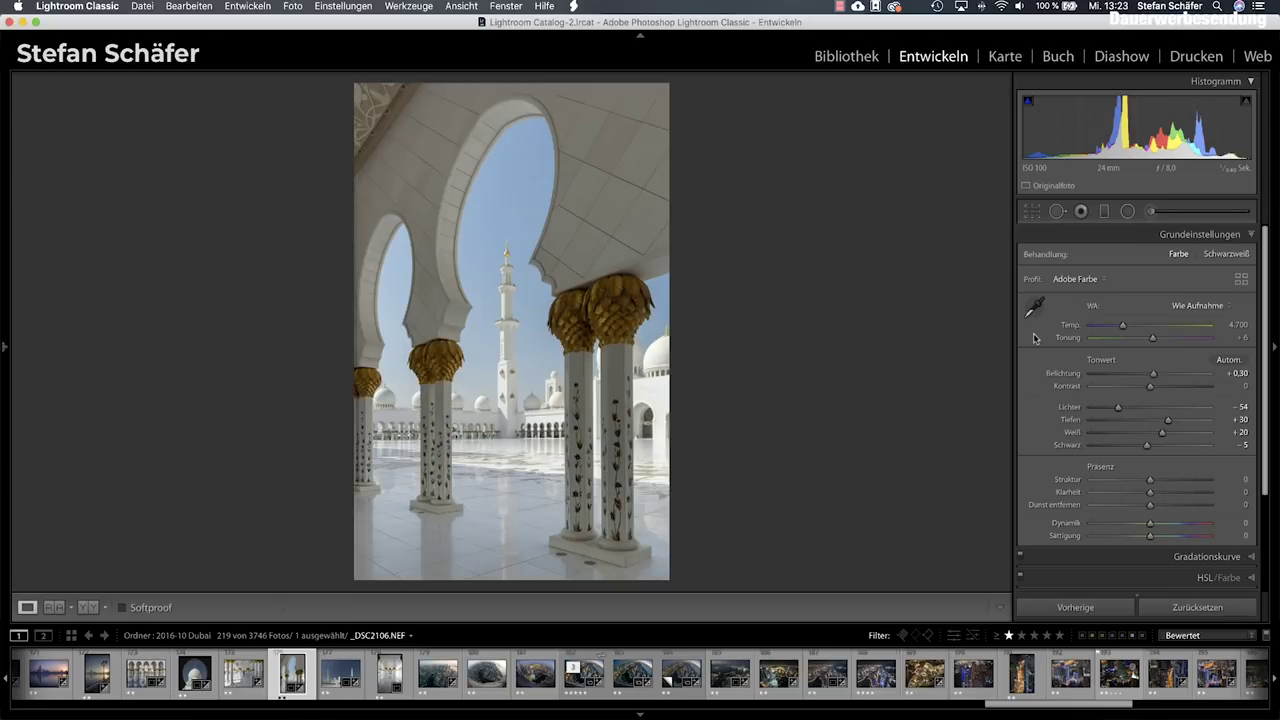
{"action": "left_click_drag", "start_coordinate": [1150, 387], "coordinate": [1155, 387]}
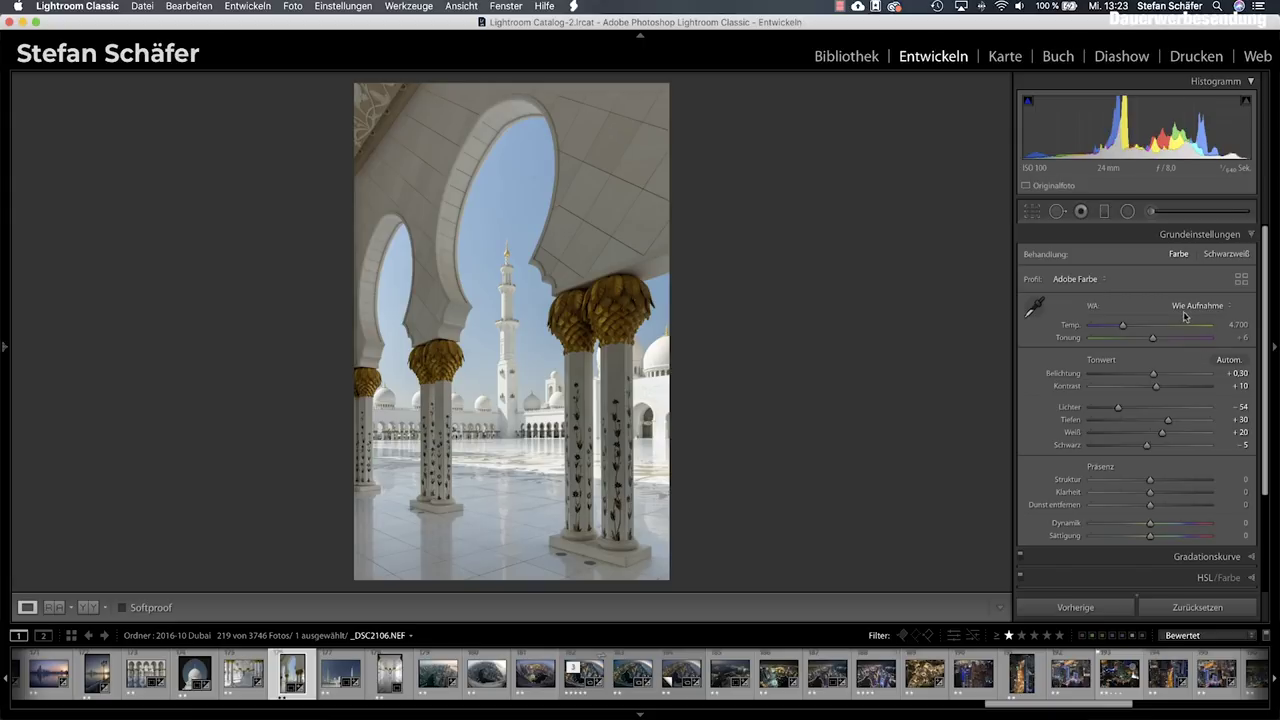
{"action": "left_click_drag", "start_coordinate": [1150, 492], "coordinate": [1144, 496]}
{"action": "scroll", "coordinate": [1070, 432], "scroll_direction": "down", "scroll_amount": 1}
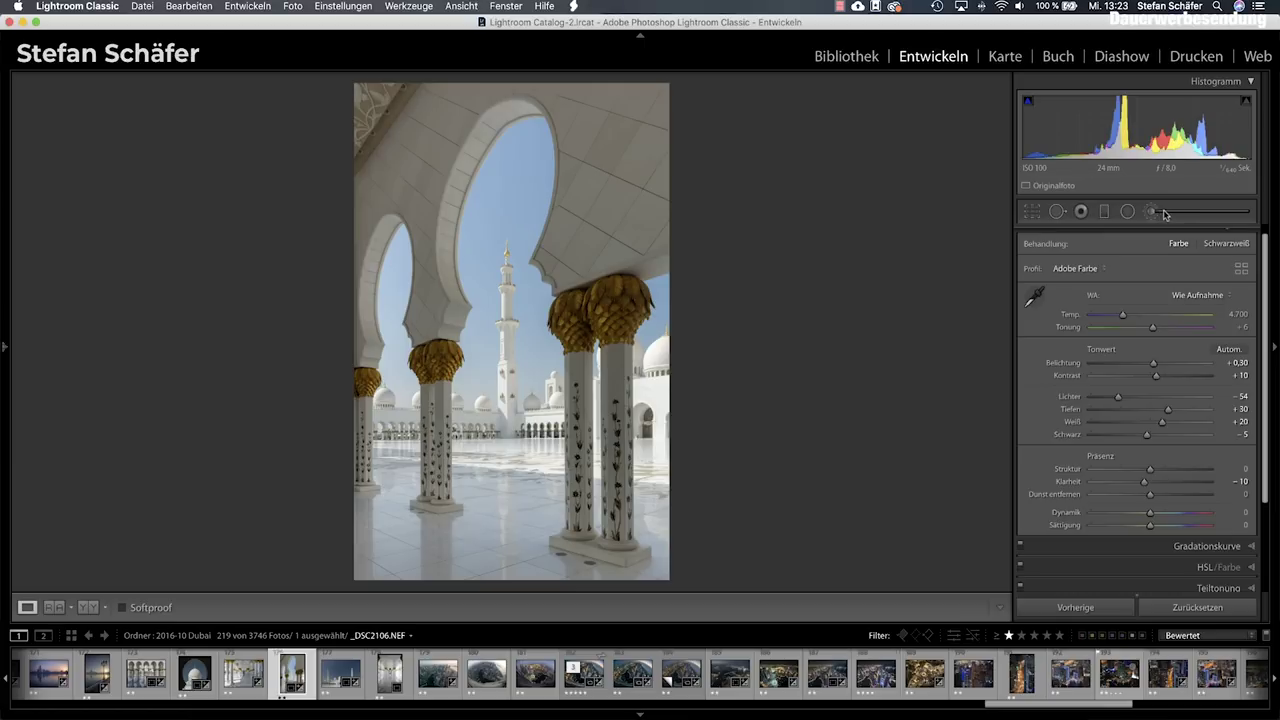
Add a graduated filter from the bottom edge with a Luminance range mask of 25 to 75.
{"action": "left_click", "coordinate": [1162, 213]}
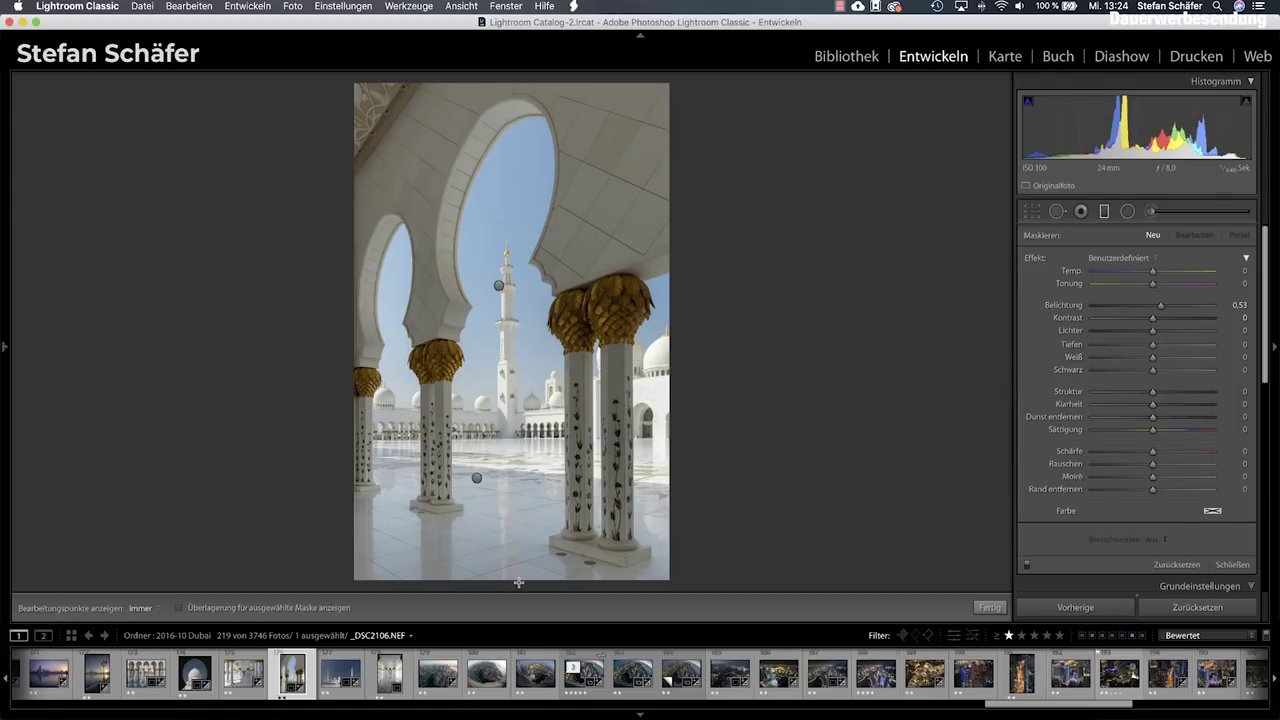
{"action": "left_click_drag", "start_coordinate": [519, 582], "coordinate": [518, 590]}
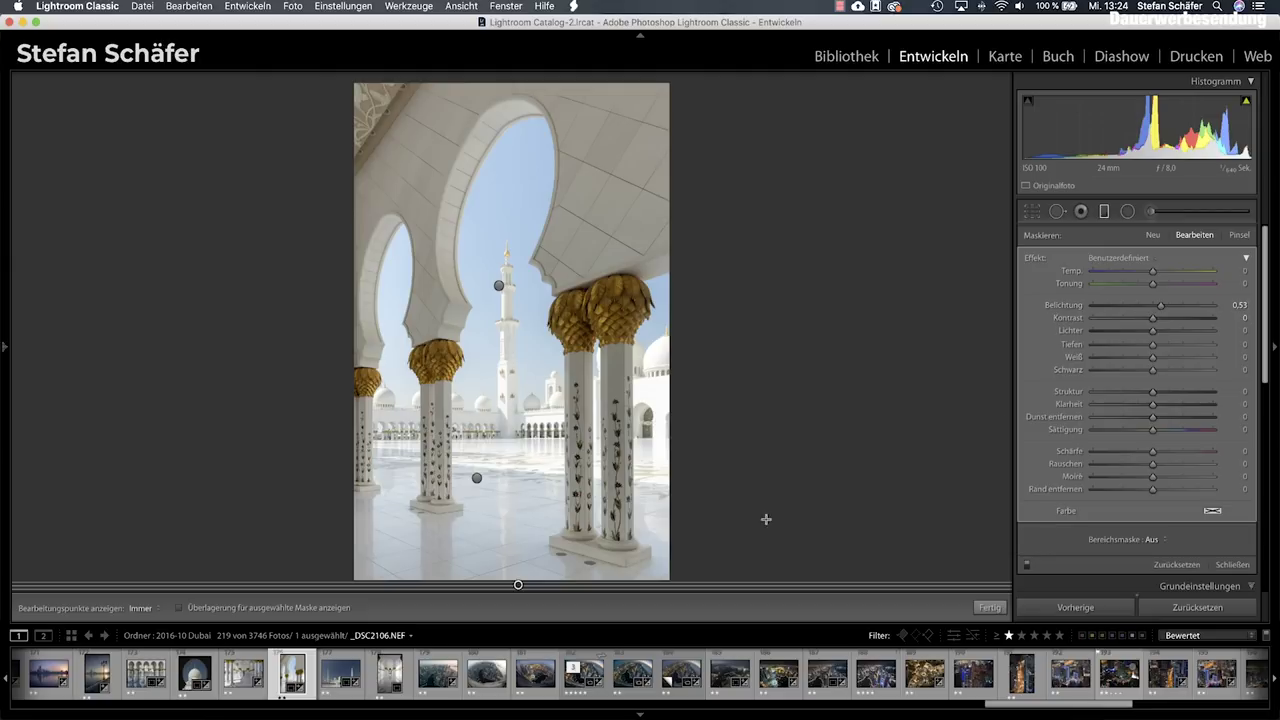
{"action": "left_click", "coordinate": [1155, 541]}
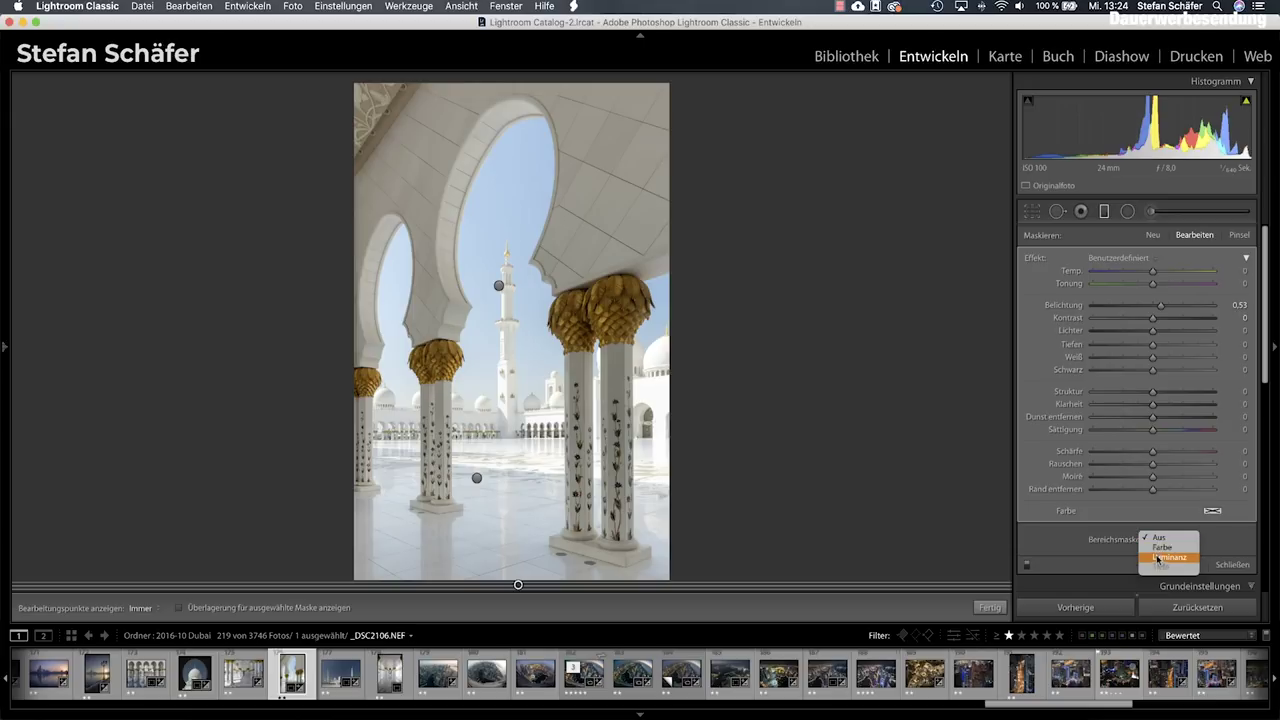
{"action": "left_click", "coordinate": [1157, 558]}
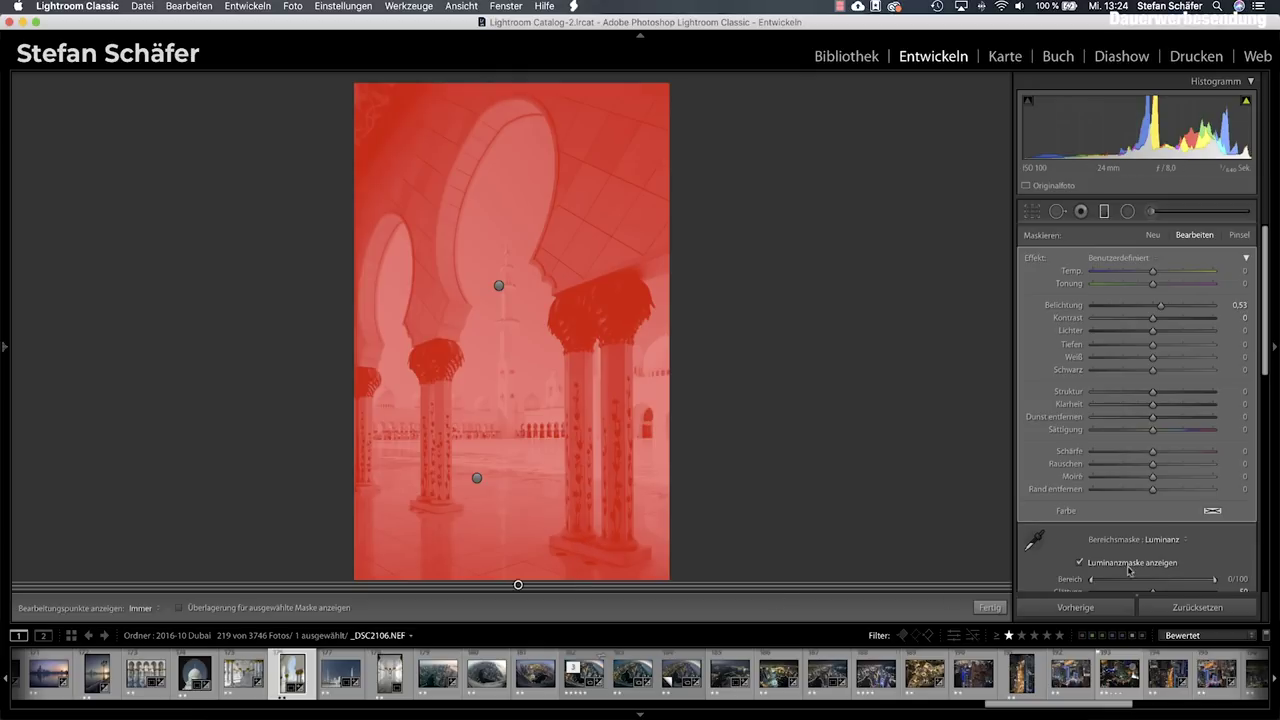
{"action": "scroll", "coordinate": [1129, 570], "scroll_direction": "down", "scroll_amount": 5}
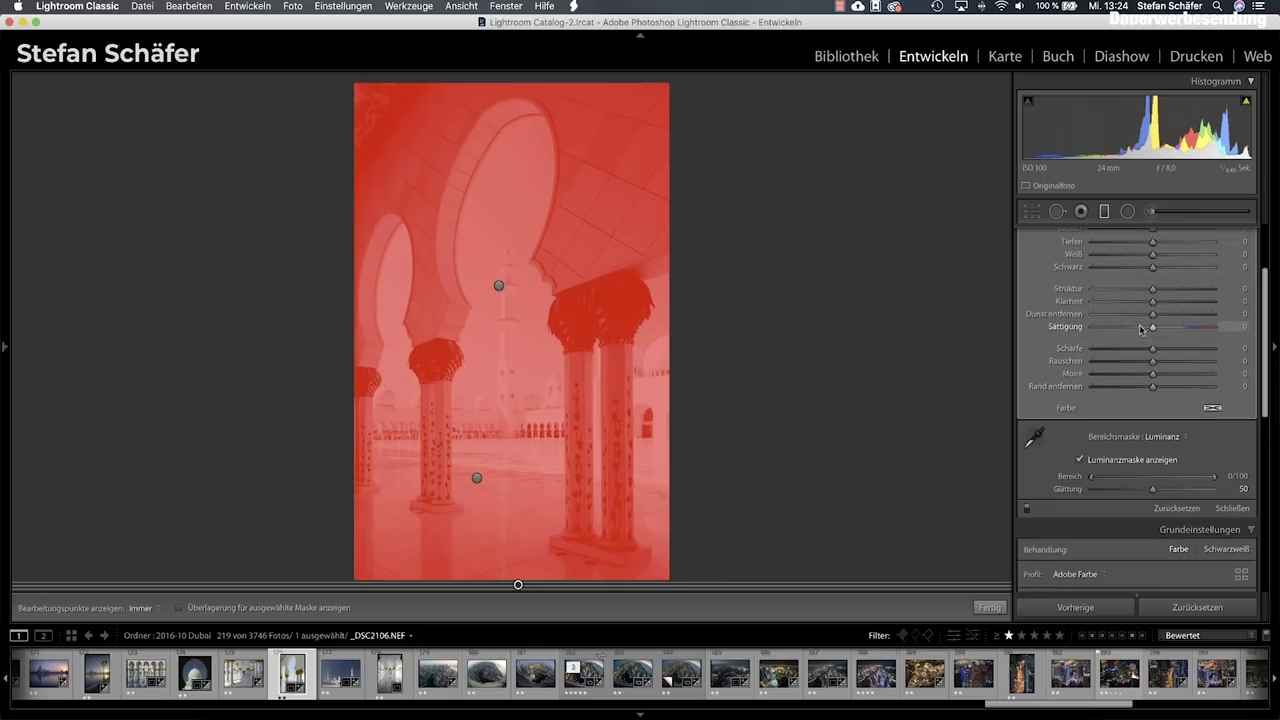
{"action": "scroll", "coordinate": [1140, 330], "scroll_direction": "up", "scroll_amount": 3}
{"action": "scroll", "coordinate": [1118, 512], "scroll_direction": "down", "scroll_amount": 2}
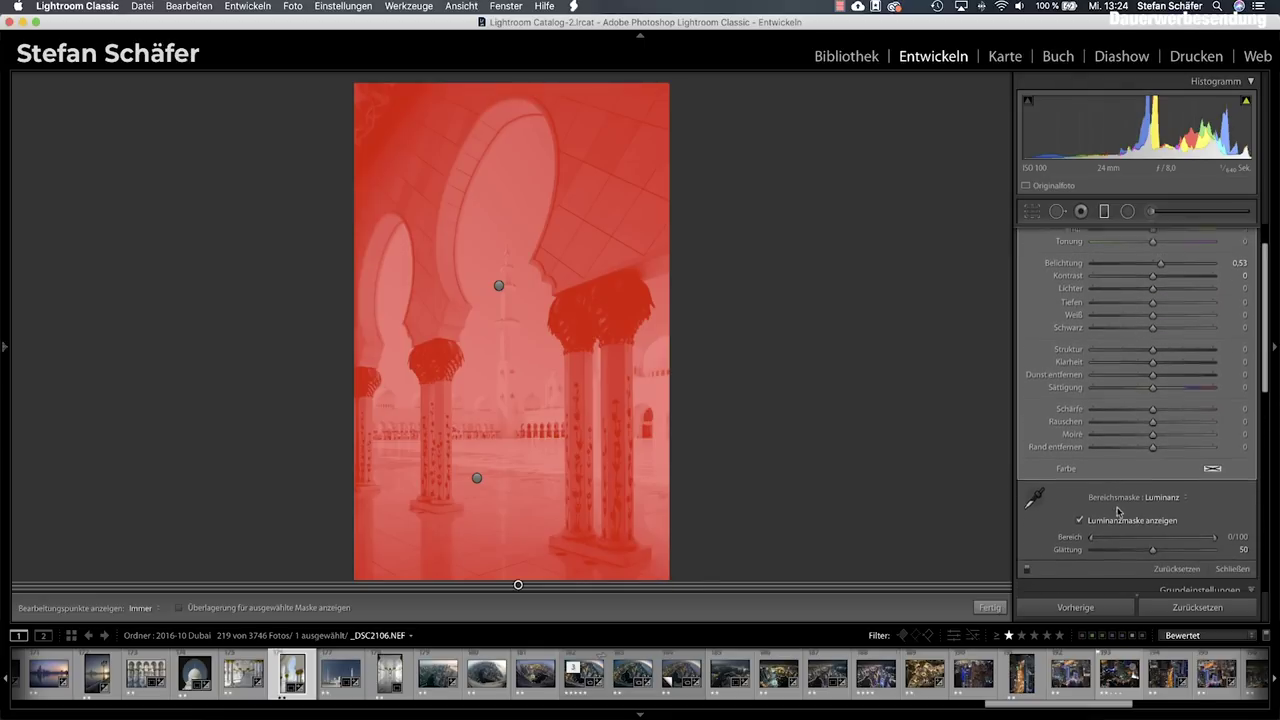
{"action": "left_click_drag", "start_coordinate": [1091, 533], "coordinate": [1148, 533]}
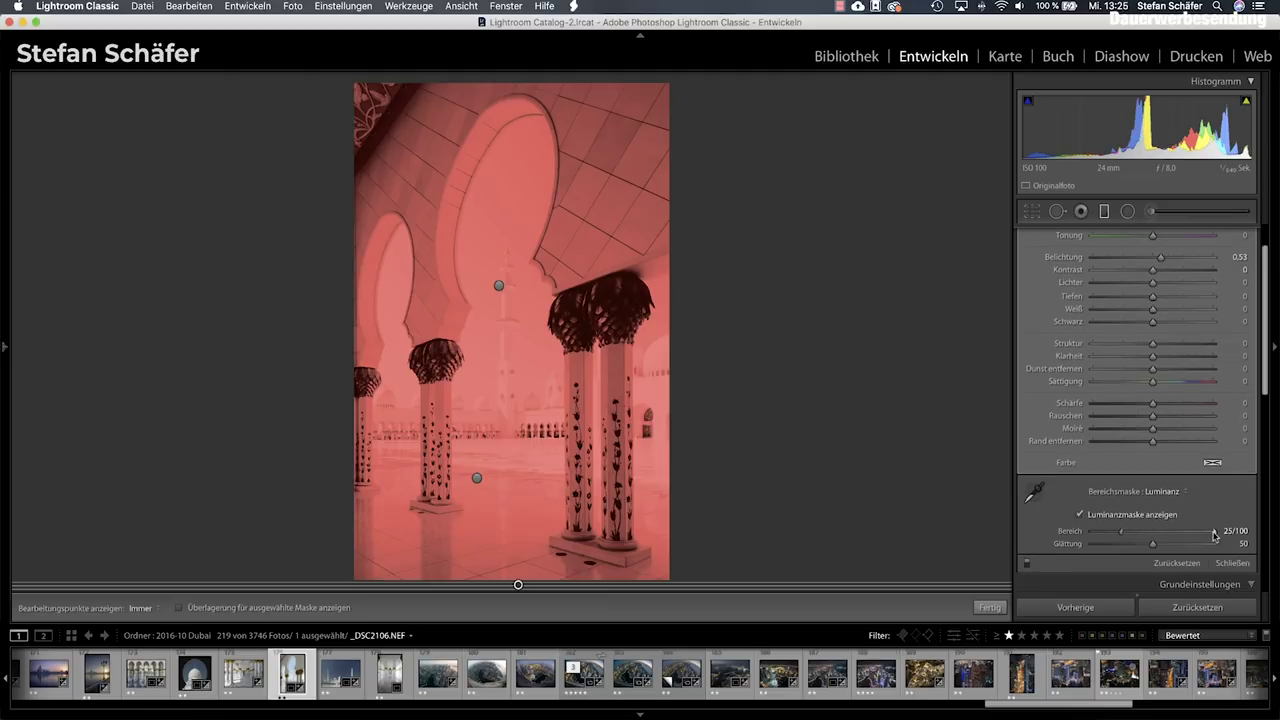
{"action": "left_click_drag", "start_coordinate": [1211, 533], "coordinate": [1181, 533]}
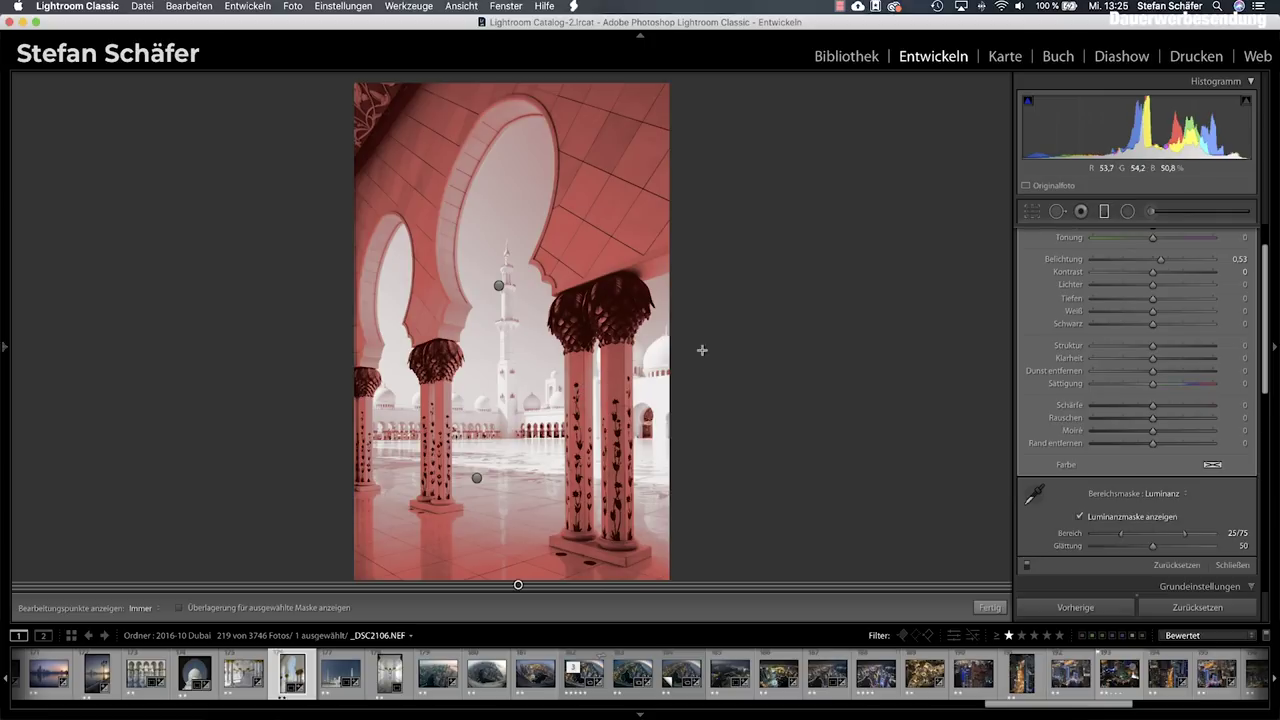
Hide the mask overlay and set the filter's Exposure to 0.70 and Contrast to 75.
{"action": "left_click", "coordinate": [1080, 517]}
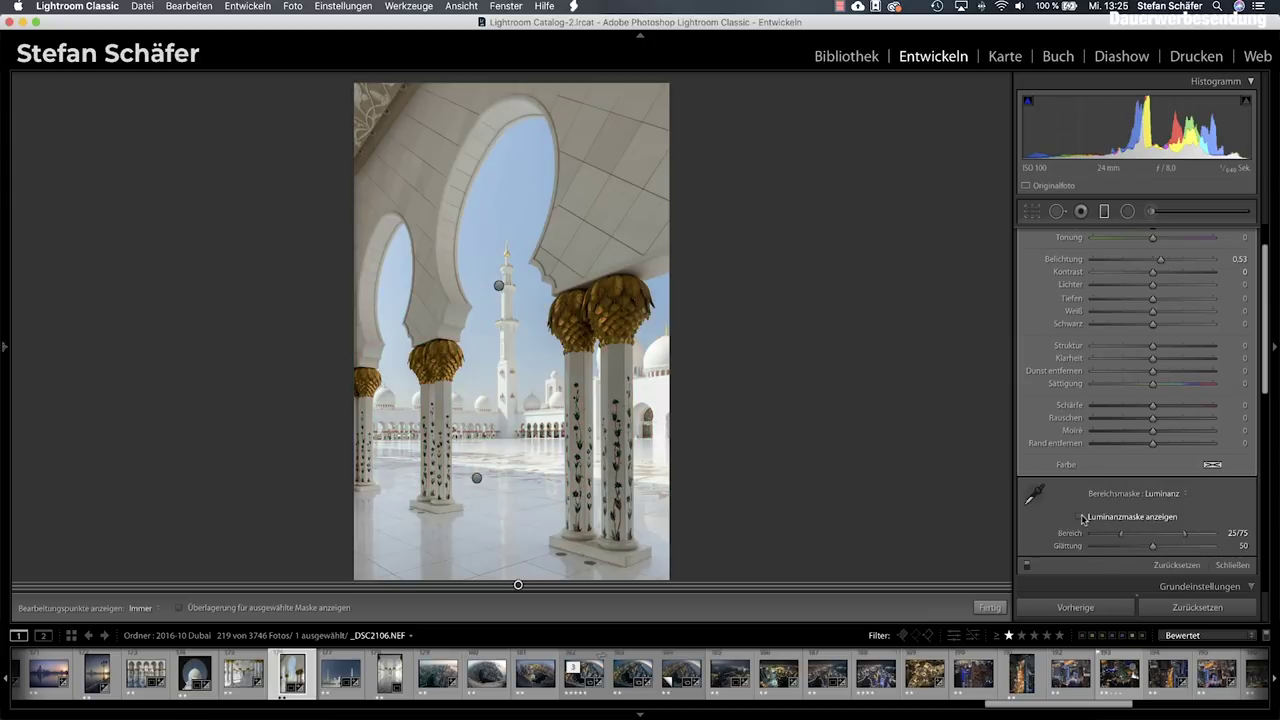
{"action": "scroll", "coordinate": [1150, 318], "scroll_direction": "up", "scroll_amount": 2}
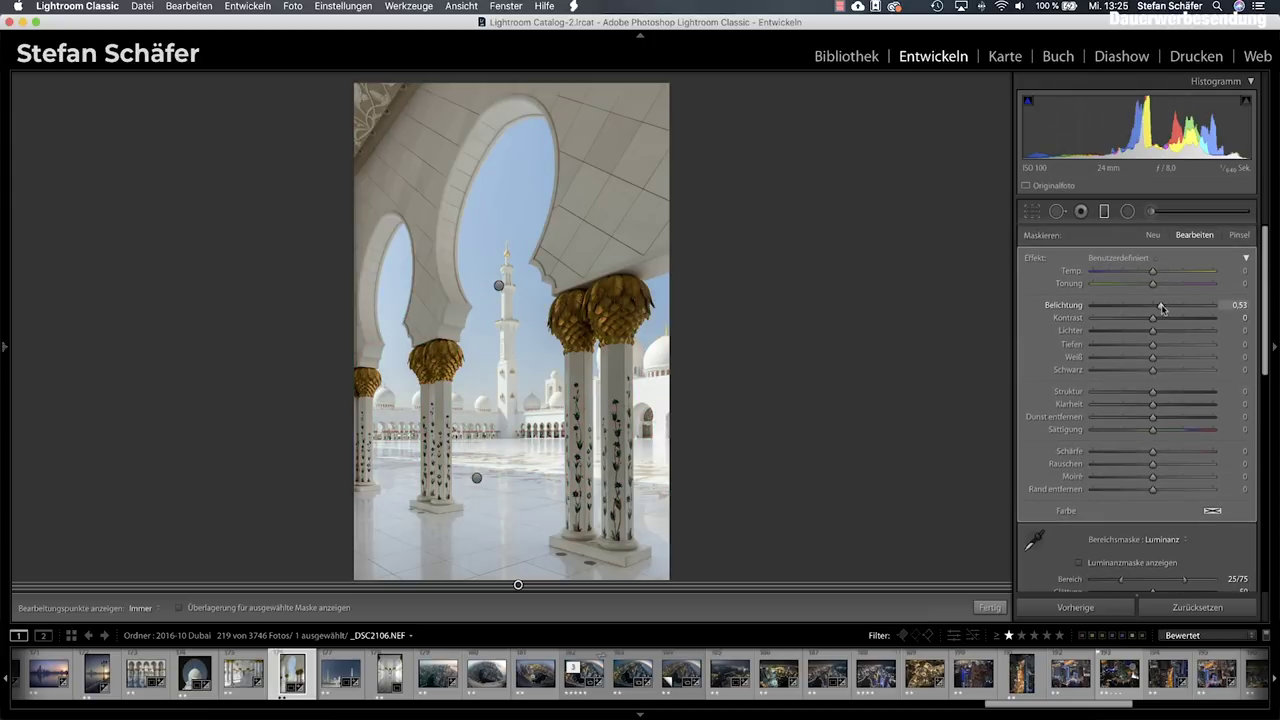
{"action": "left_click_drag", "start_coordinate": [1158, 307], "coordinate": [1159, 308]}
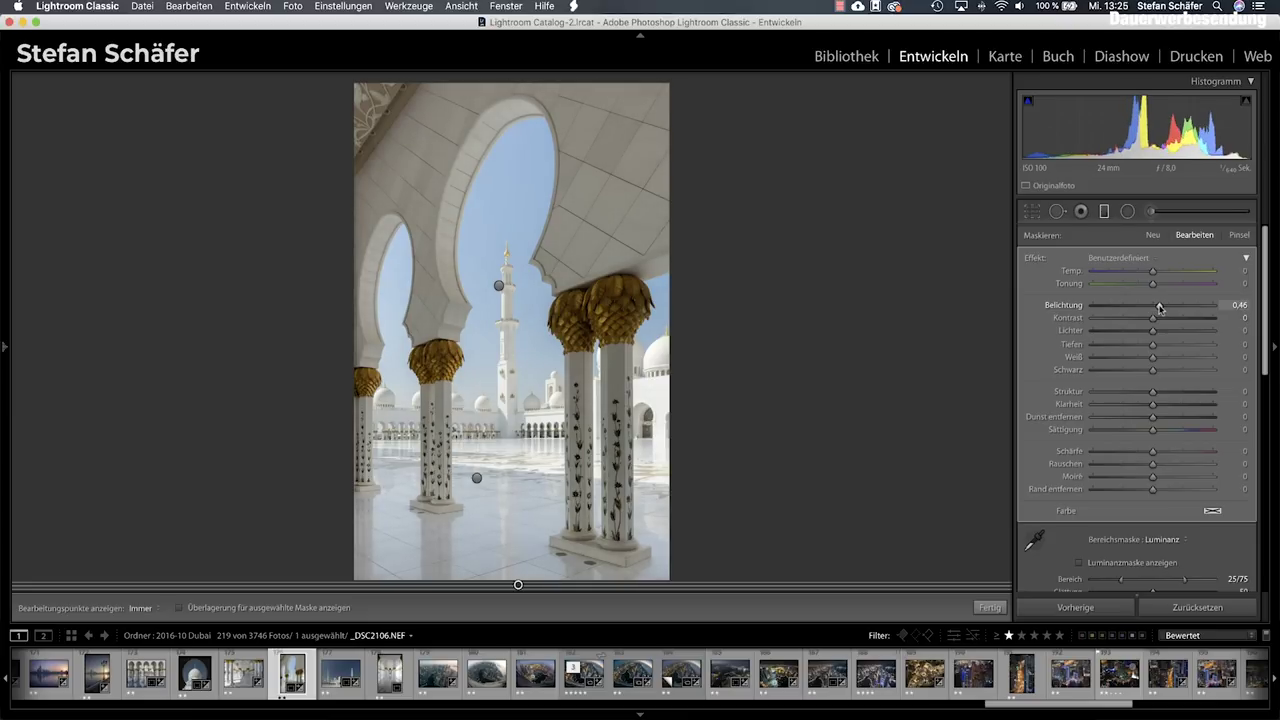
{"action": "mouse_move", "coordinate": [1159, 320]}
{"action": "left_mouse_down"}
{"action": "mouse_move", "coordinate": [1202, 321]}
{"action": "mouse_move", "coordinate": [1162, 307]}
{"action": "left_mouse_up"}
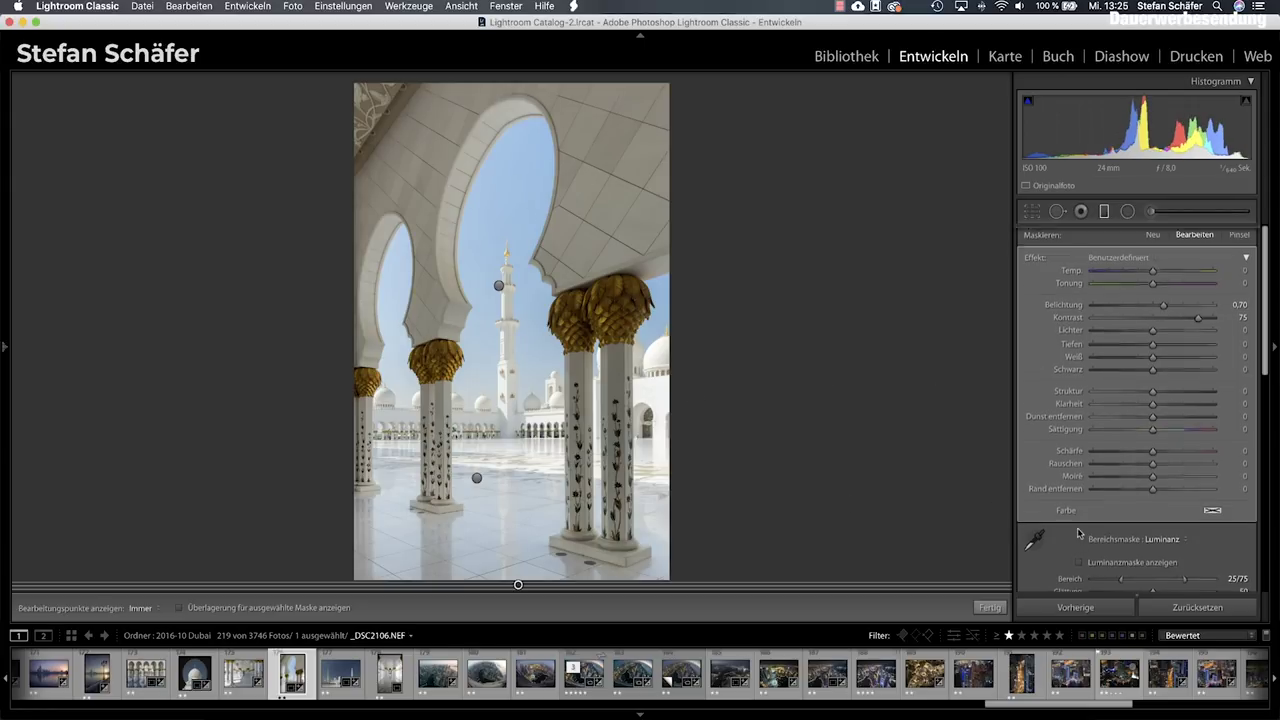
Toggle the filter off and on to compare, then close the graduated filter tool.
{"action": "scroll", "coordinate": [1080, 545], "scroll_direction": "down", "scroll_amount": 3}
{"action": "left_click", "coordinate": [1026, 531]}
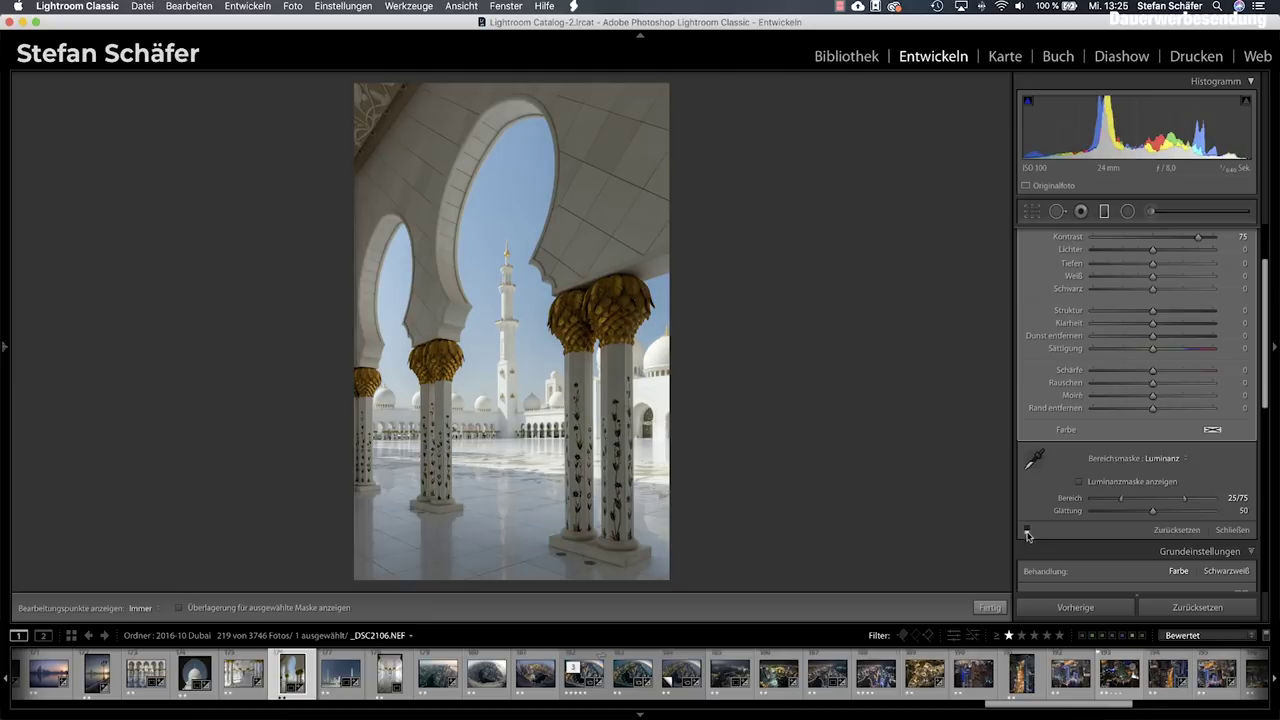
{"action": "left_click", "coordinate": [1026, 531]}
{"action": "left_click", "coordinate": [1026, 531]}
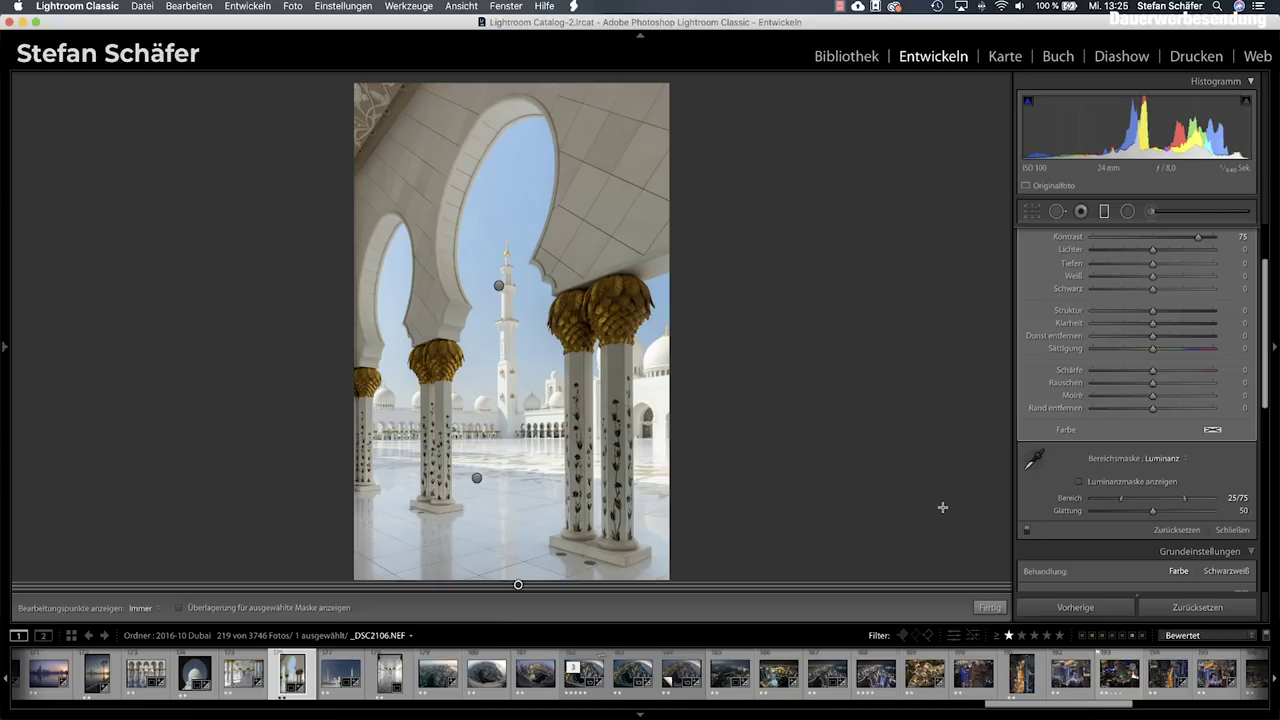
{"action": "left_click", "coordinate": [989, 607]}
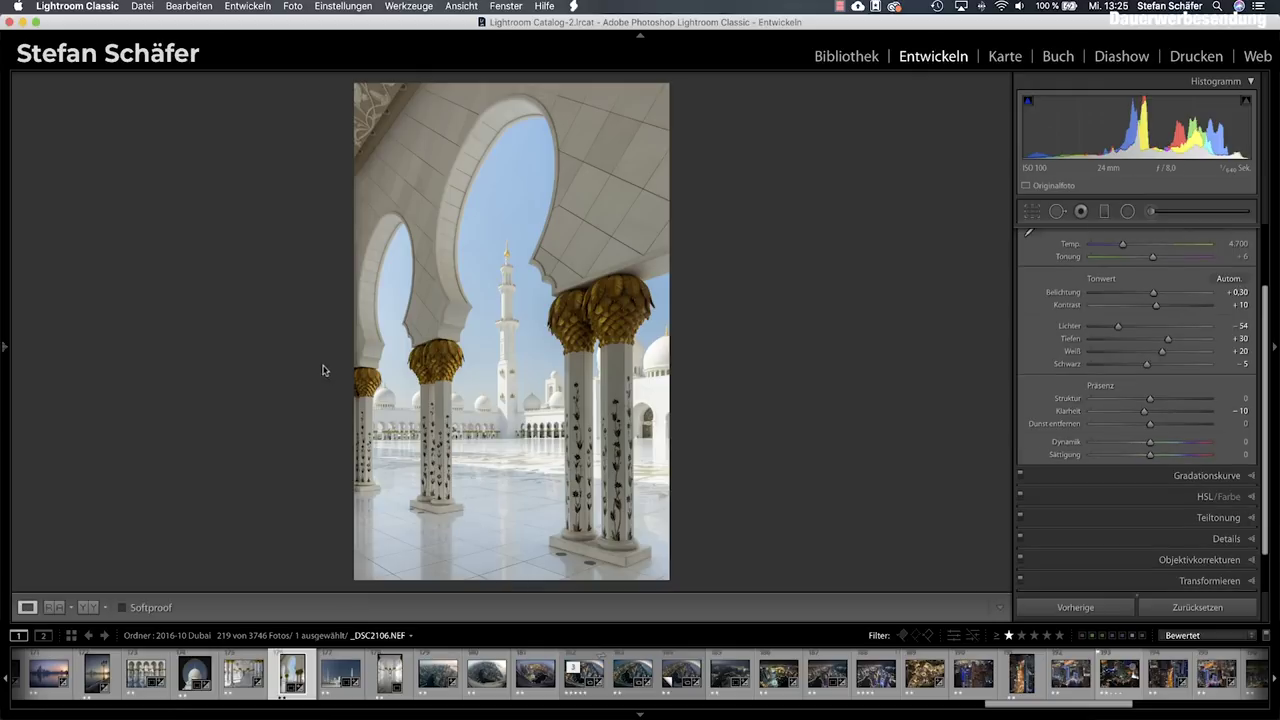
Brush the right and small left golden capitals at exposure +0.53 with a 7.0 brush.
{"action": "left_click", "coordinate": [1161, 211]}
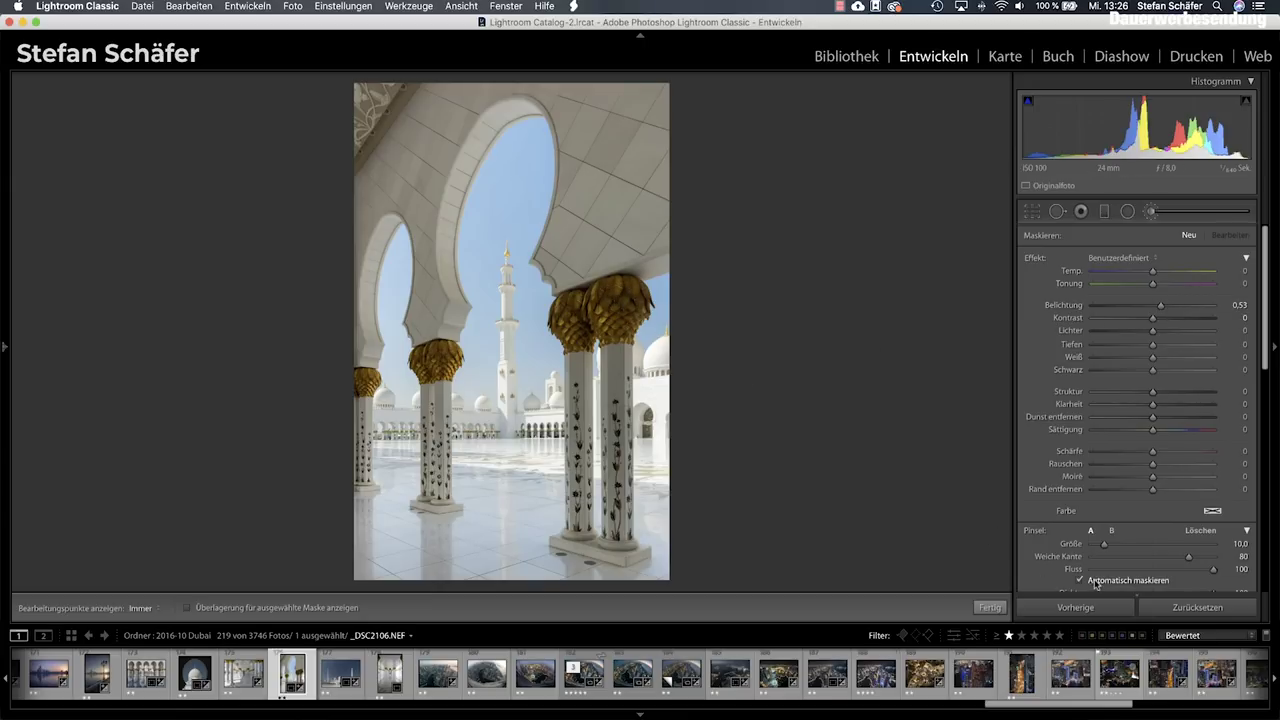
{"action": "key", "text": "h"}
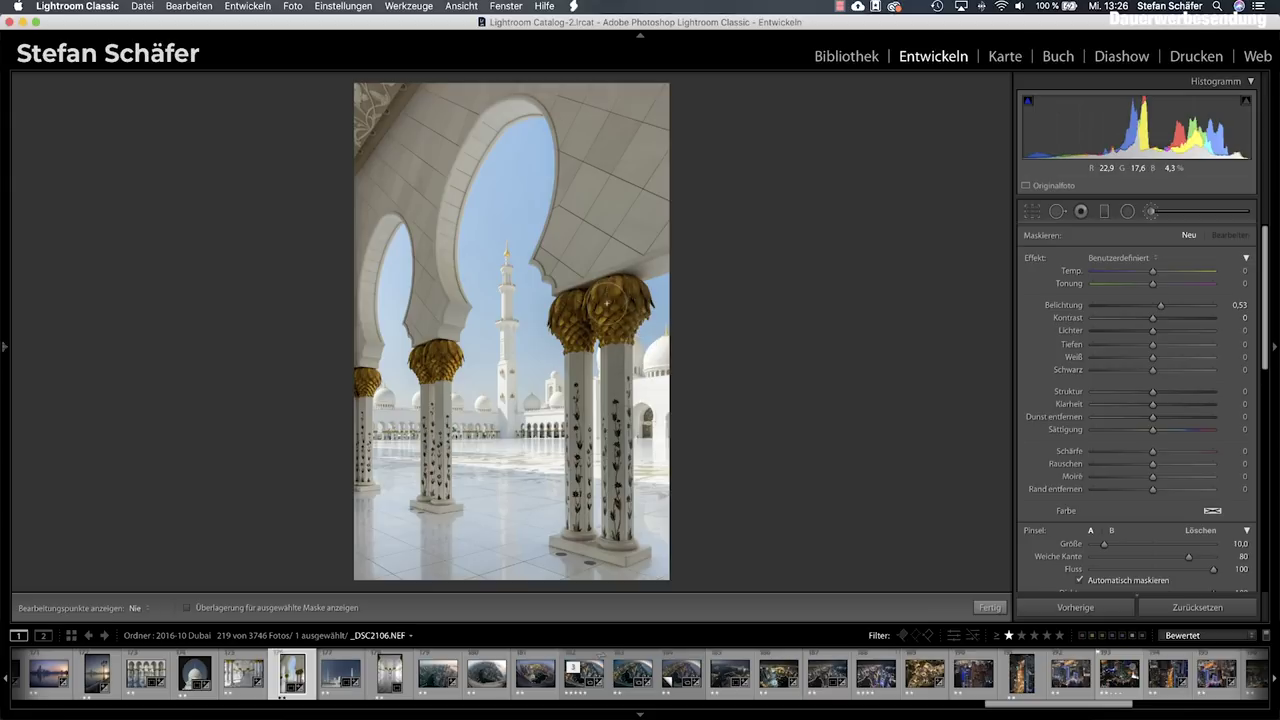
{"action": "mouse_move", "coordinate": [615, 318]}
{"action": "left_mouse_down"}
{"action": "mouse_move", "coordinate": [575, 311]}
{"action": "mouse_move", "coordinate": [575, 340]}
{"action": "left_mouse_up"}
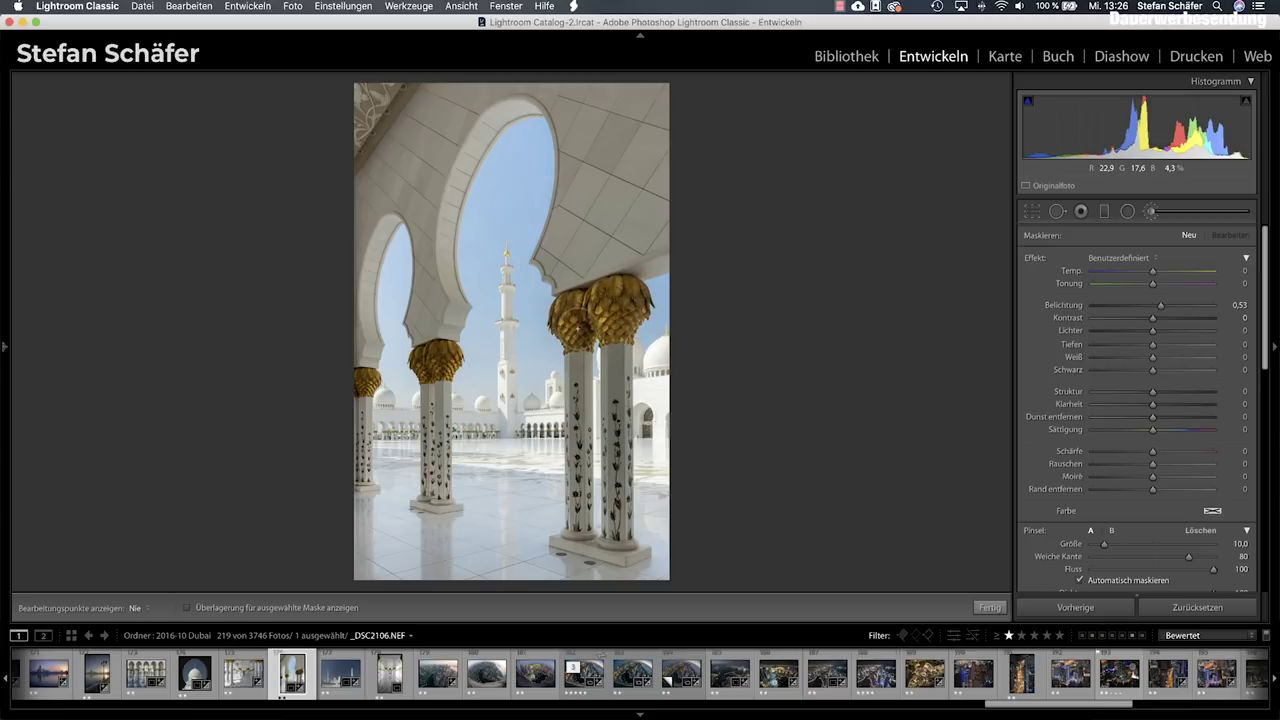
{"action": "key", "text": "h"}
{"action": "scroll", "coordinate": [431, 360], "scroll_direction": "down", "scroll_amount": 3}
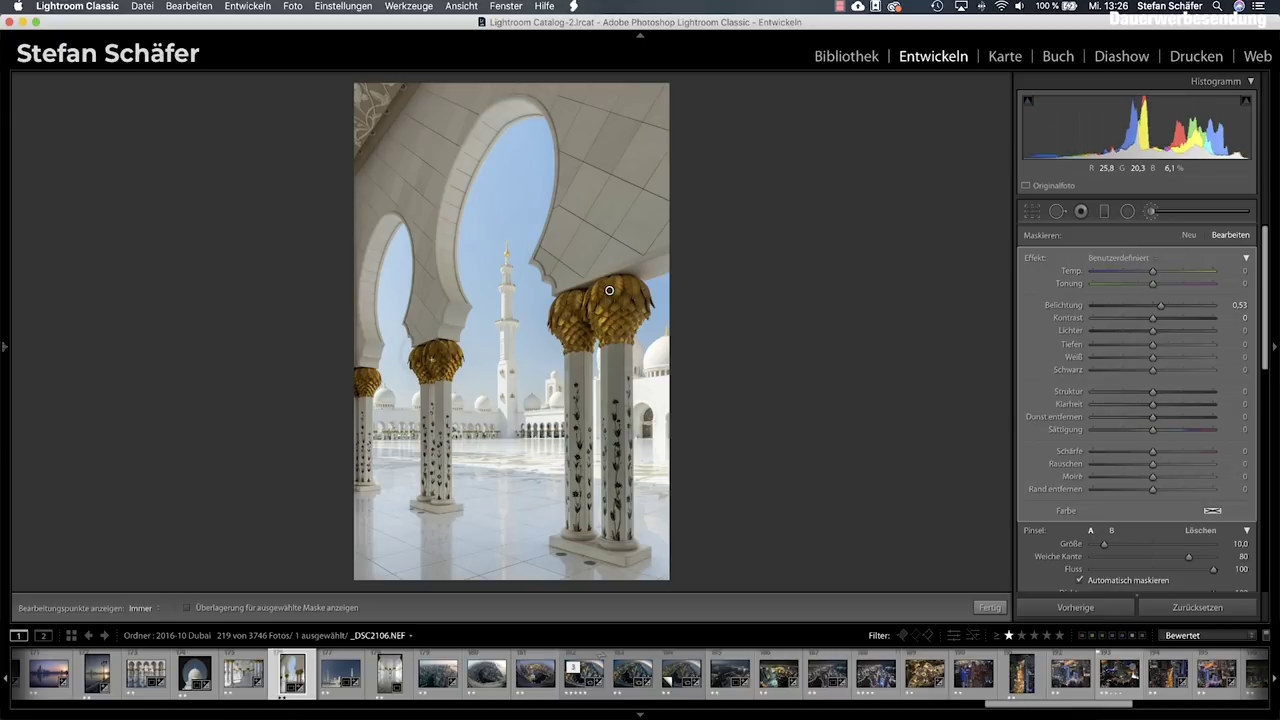
{"action": "key", "text": "h"}
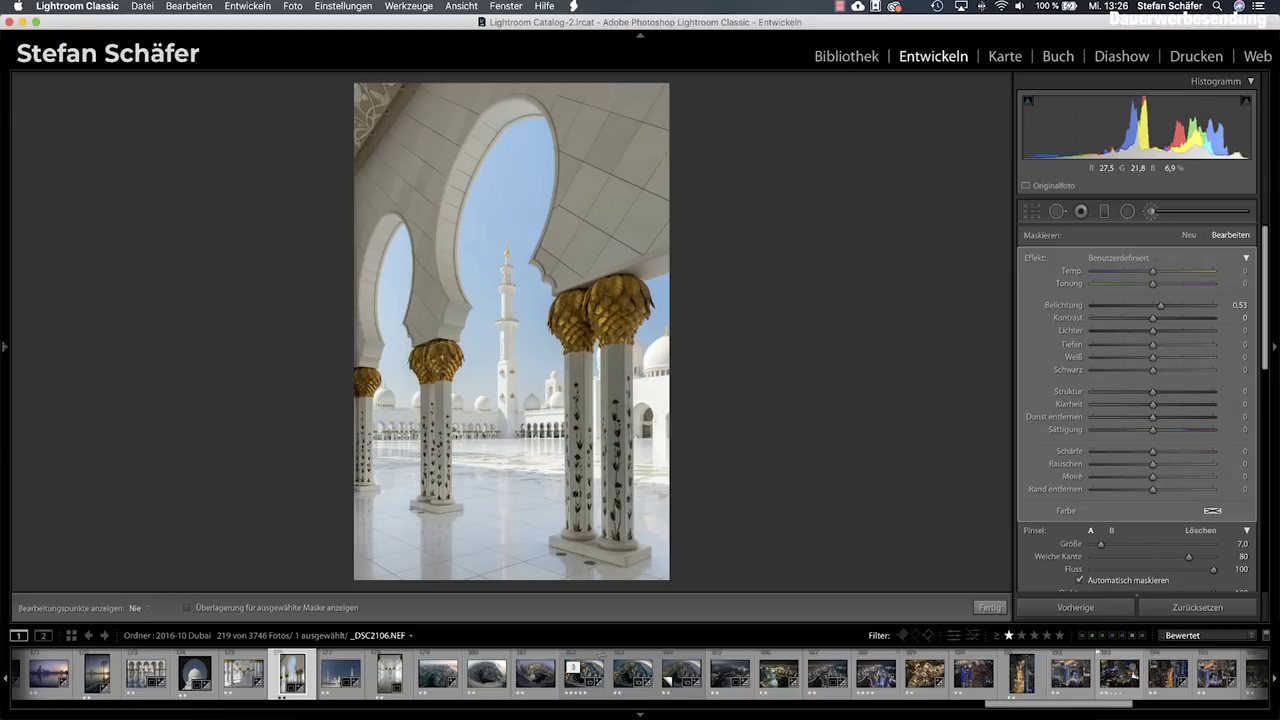
{"action": "left_click_drag", "start_coordinate": [360, 378], "coordinate": [364, 382]}
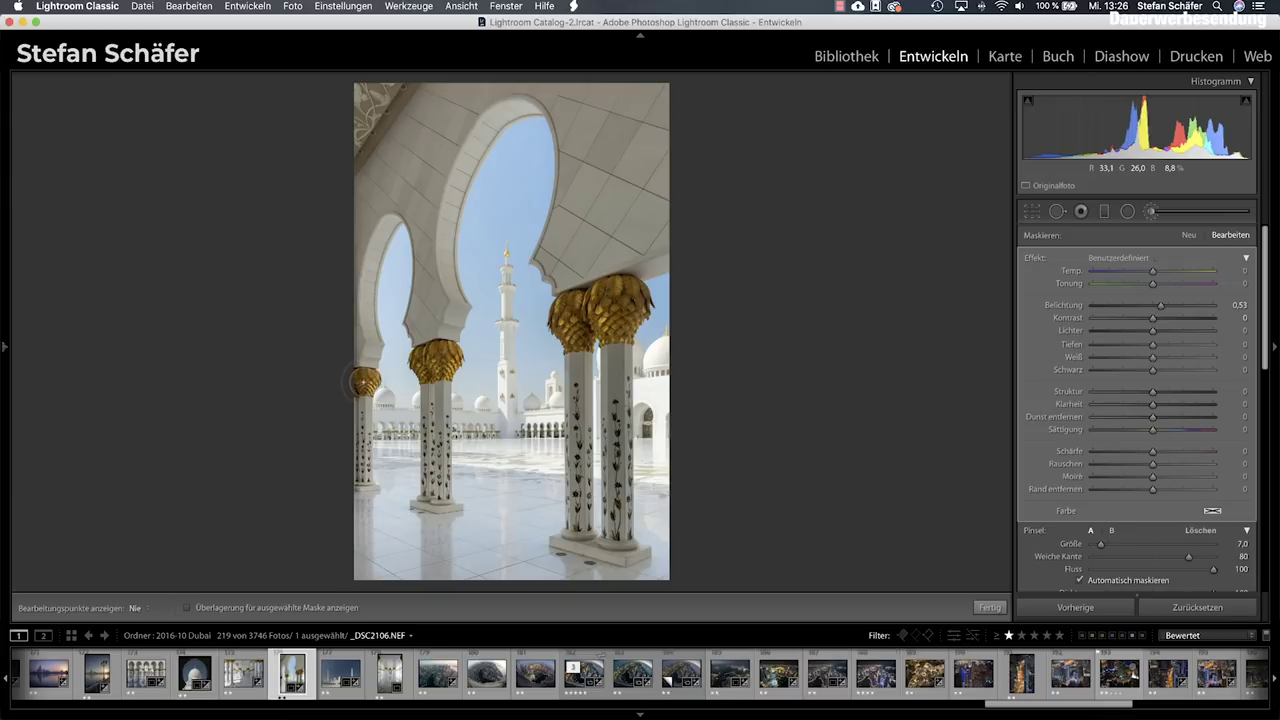
Paint the right, inner right and left-centre golden columns down their length.
{"action": "key", "text": "h"}
{"action": "key", "text": "h"}
{"action": "left_click_drag", "start_coordinate": [618, 360], "coordinate": [618, 505]}
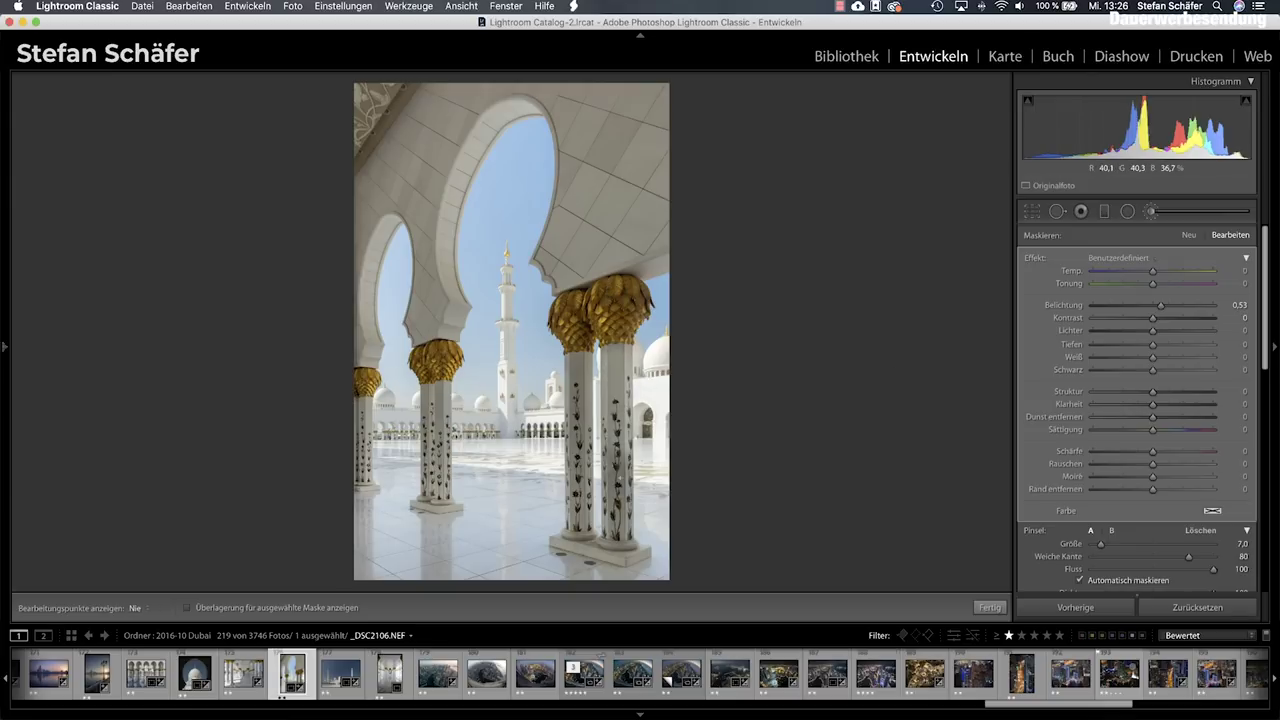
{"action": "key", "text": "h"}
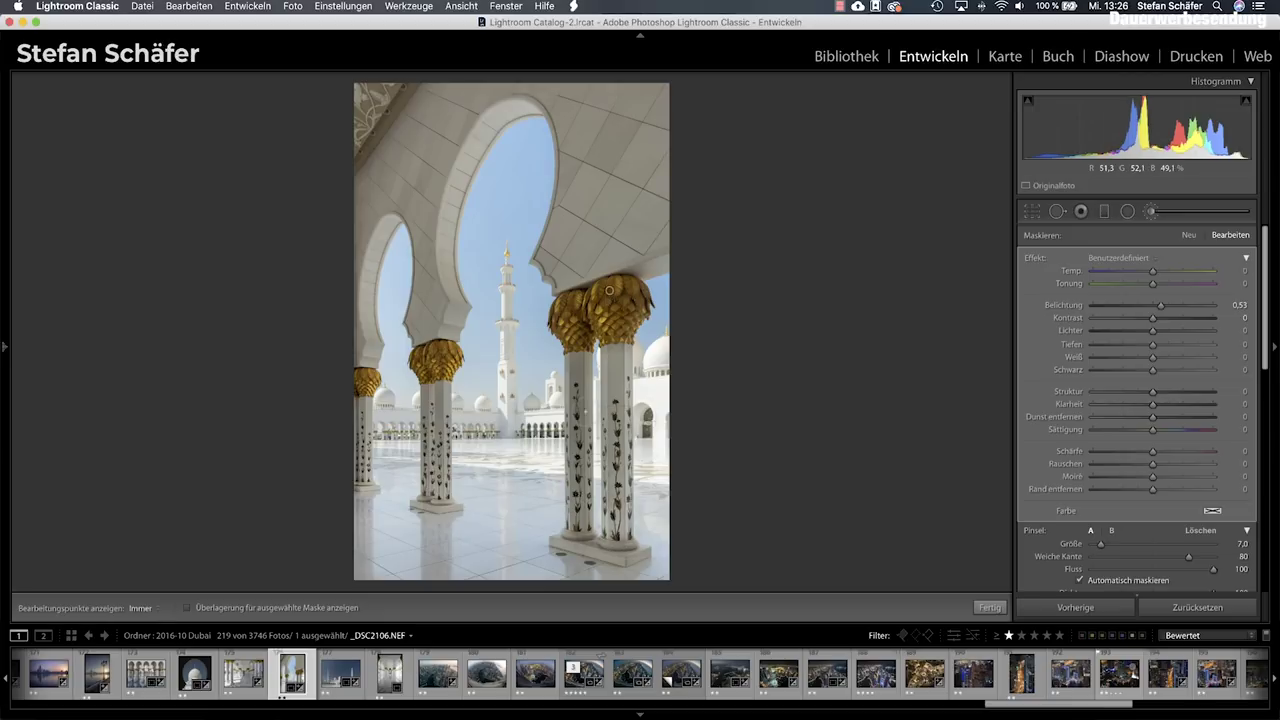
{"action": "key", "text": "h"}
{"action": "left_click_drag", "start_coordinate": [578, 342], "coordinate": [580, 530]}
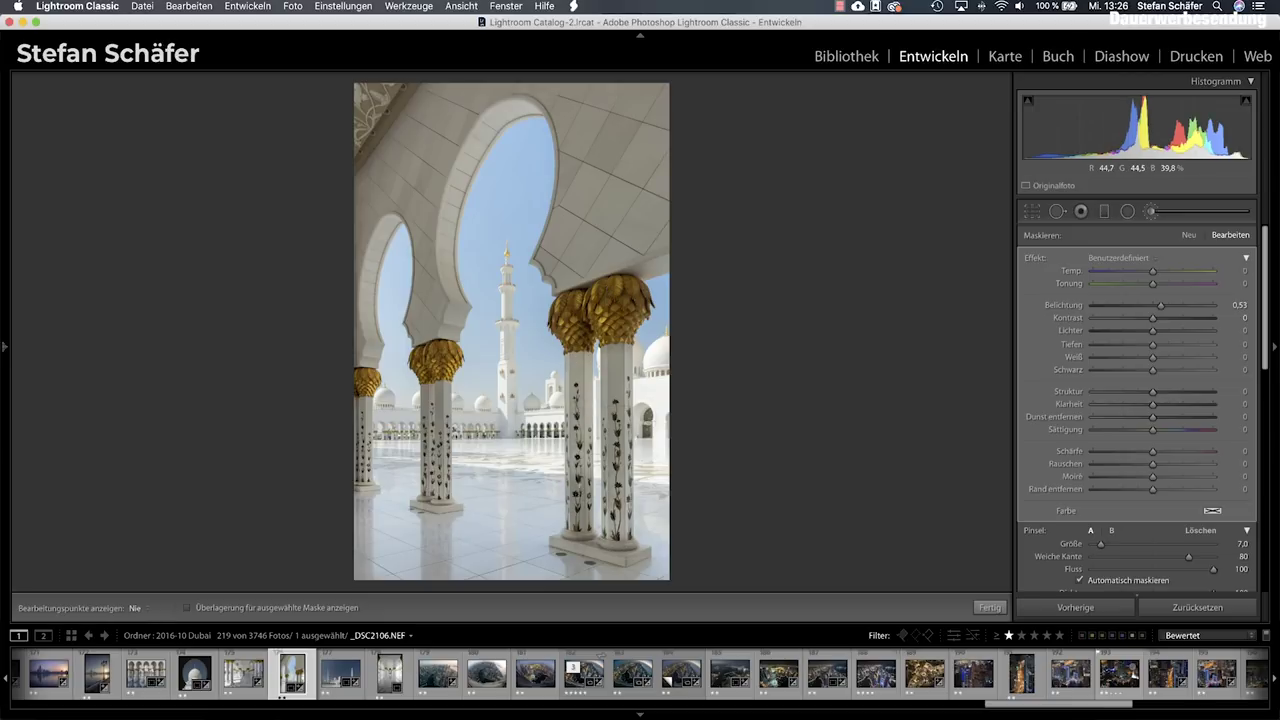
{"action": "key", "text": "h"}
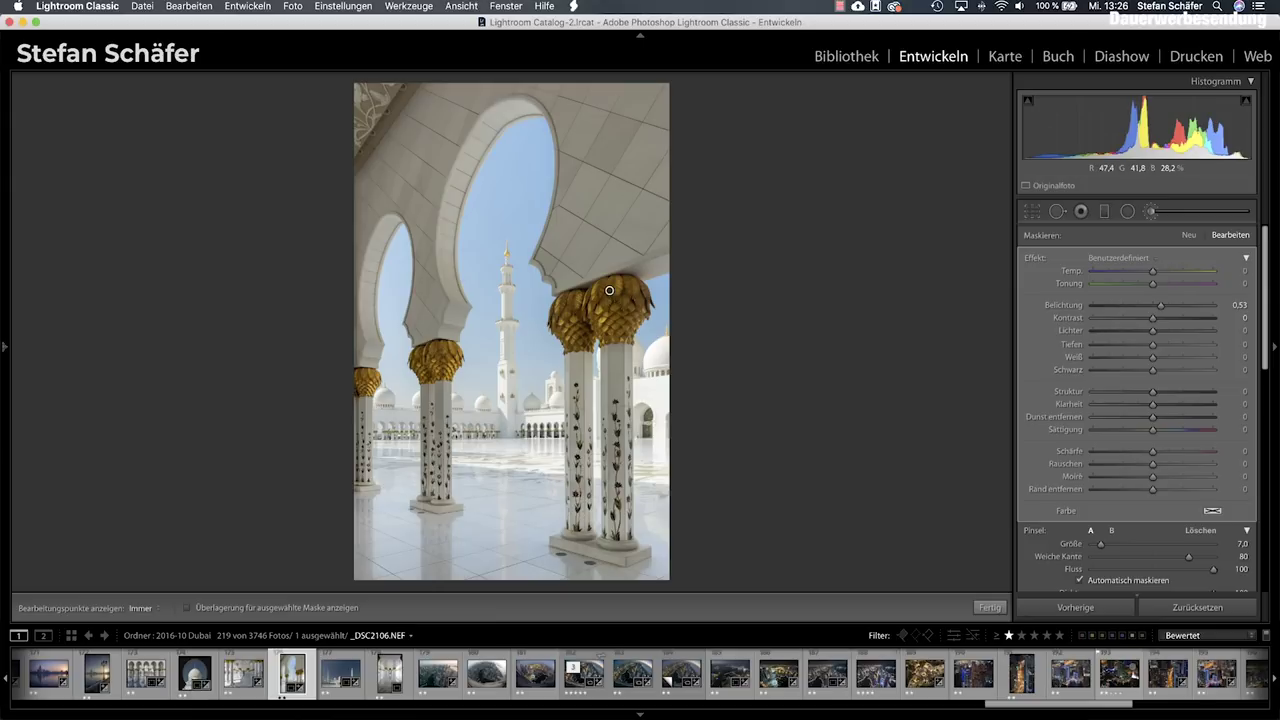
{"action": "key", "text": "h"}
{"action": "left_click_drag", "start_coordinate": [432, 378], "coordinate": [434, 500]}
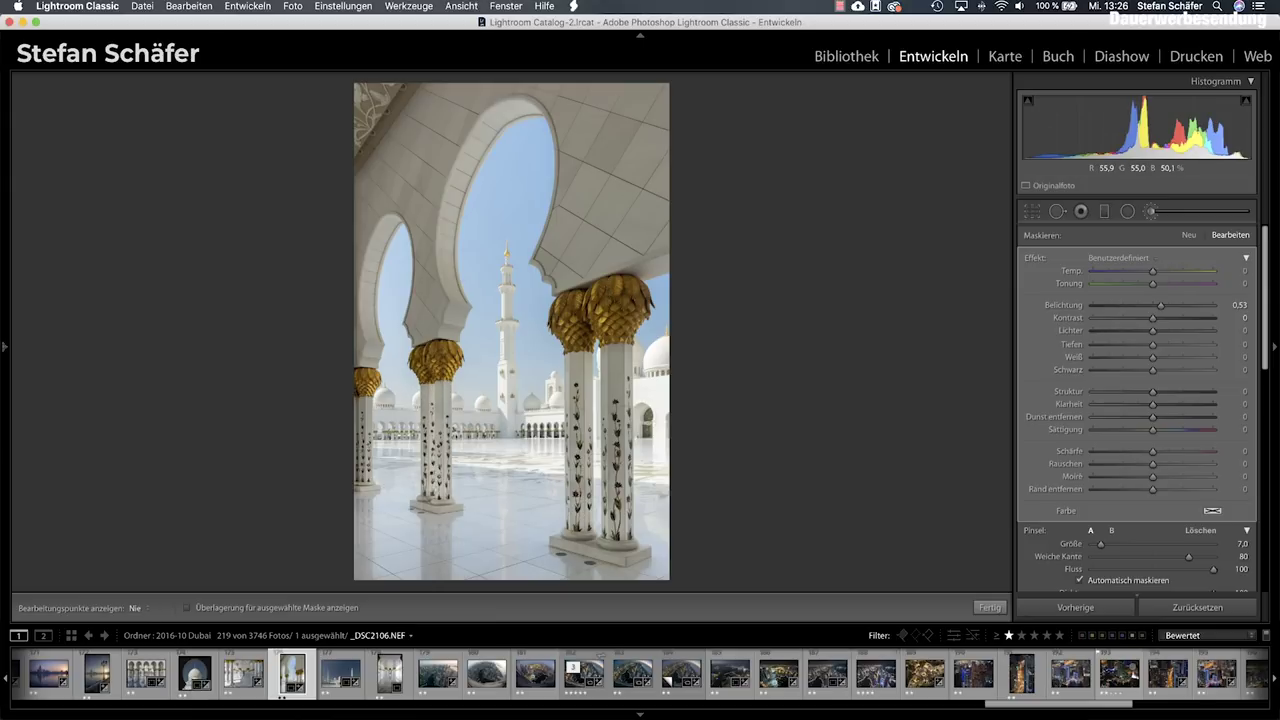
{"action": "key", "text": "h"}
{"action": "key", "text": "h"}
{"action": "key", "text": "h"}
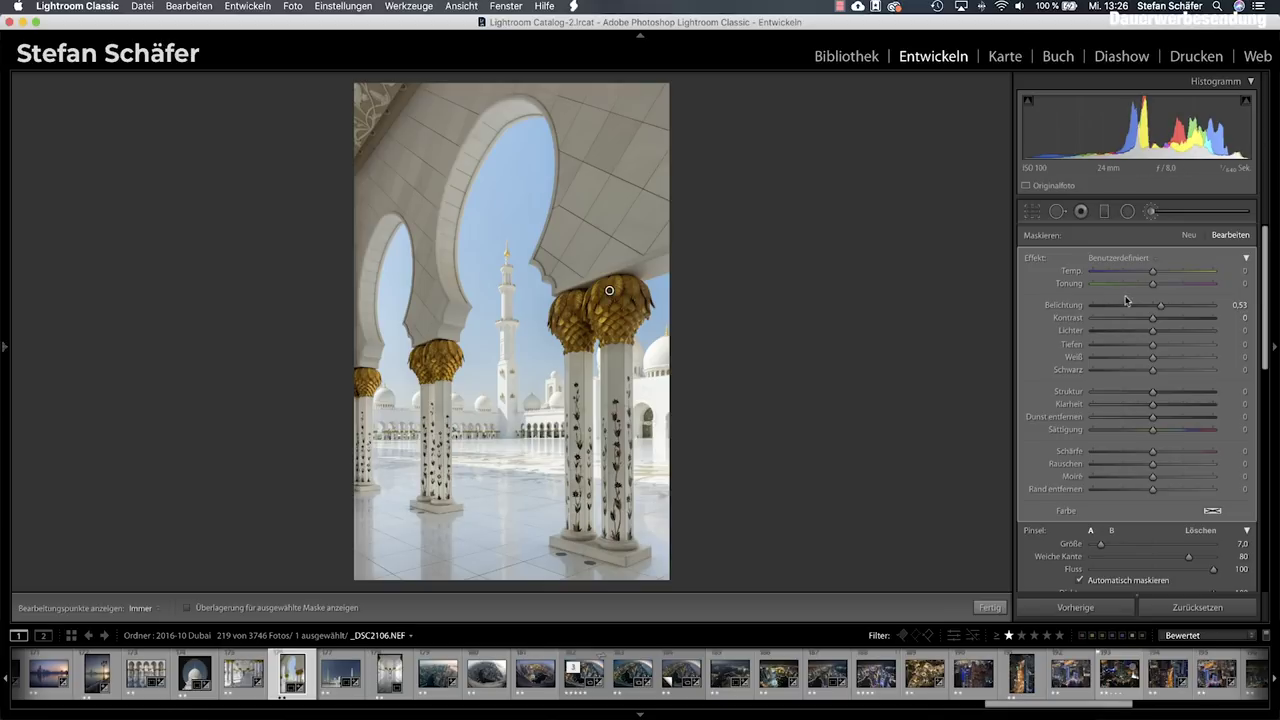
Lower the brushed exposure to 0.30 and toggle the adjustment off and on to compare.
{"action": "left_click_drag", "start_coordinate": [1159, 306], "coordinate": [1157, 306]}
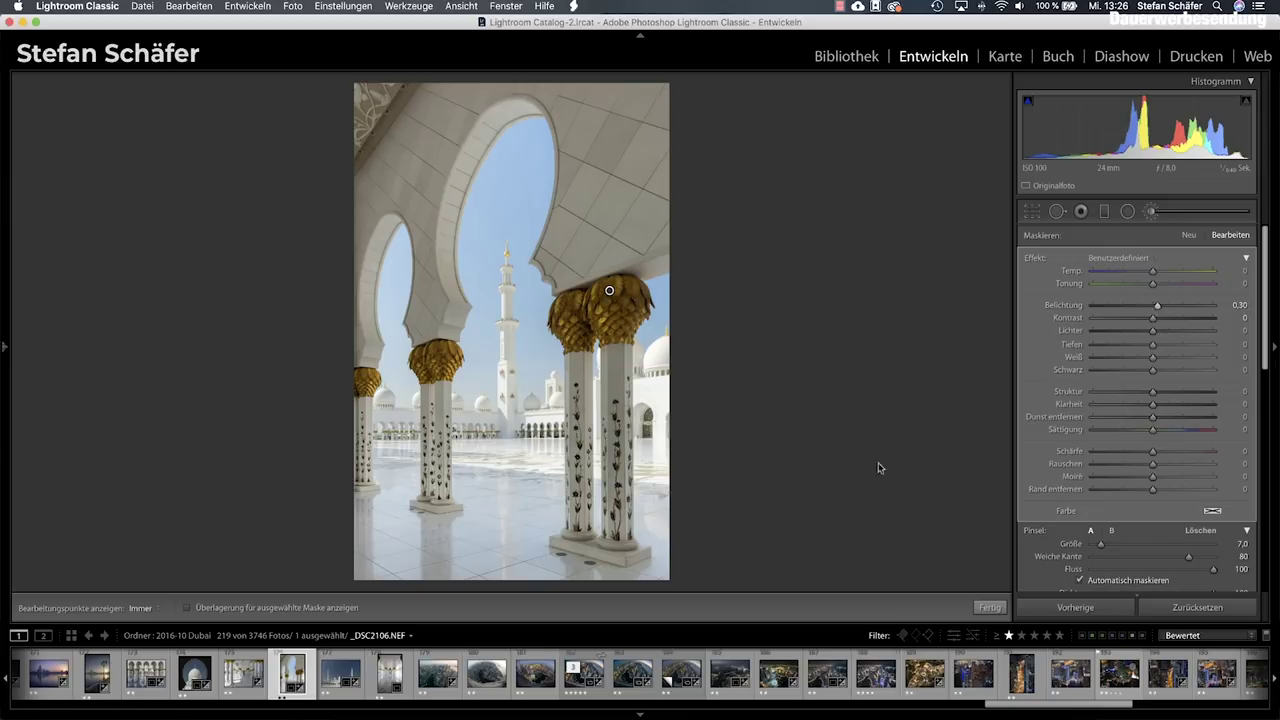
{"action": "scroll", "coordinate": [1045, 527], "scroll_direction": "down", "scroll_amount": 3}
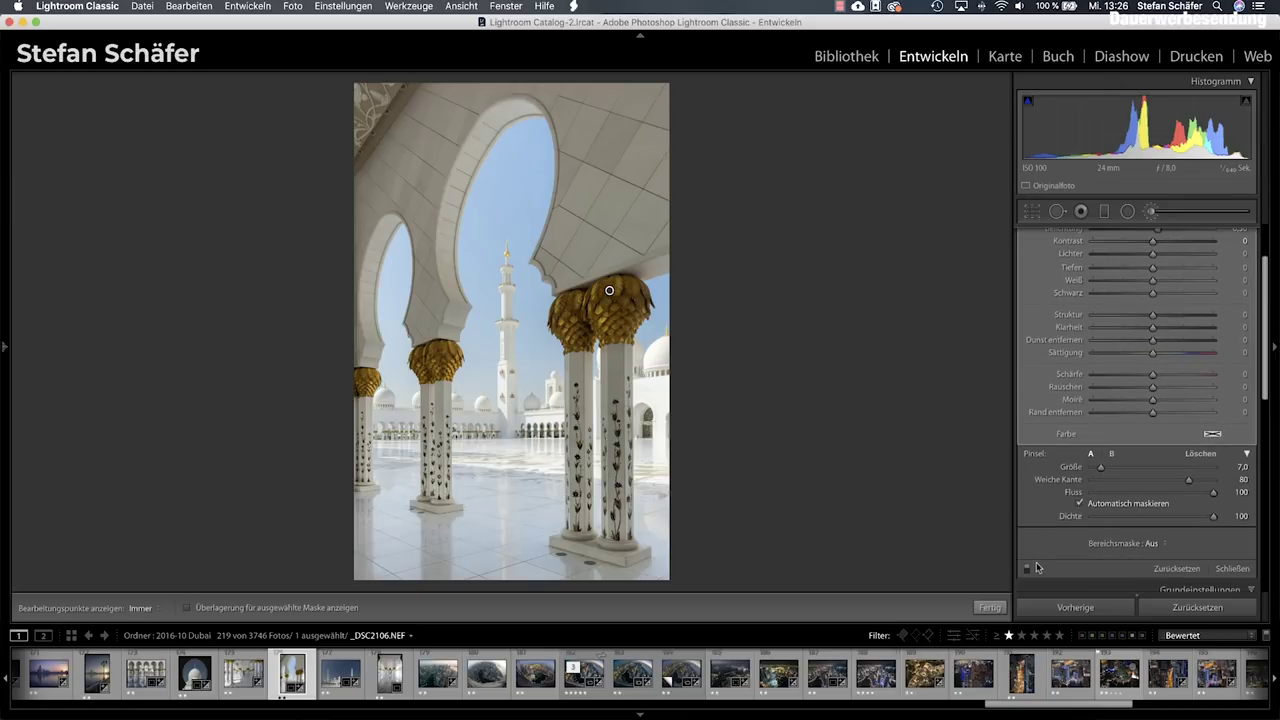
{"action": "left_click", "coordinate": [1027, 569]}
{"action": "left_click", "coordinate": [1027, 569]}
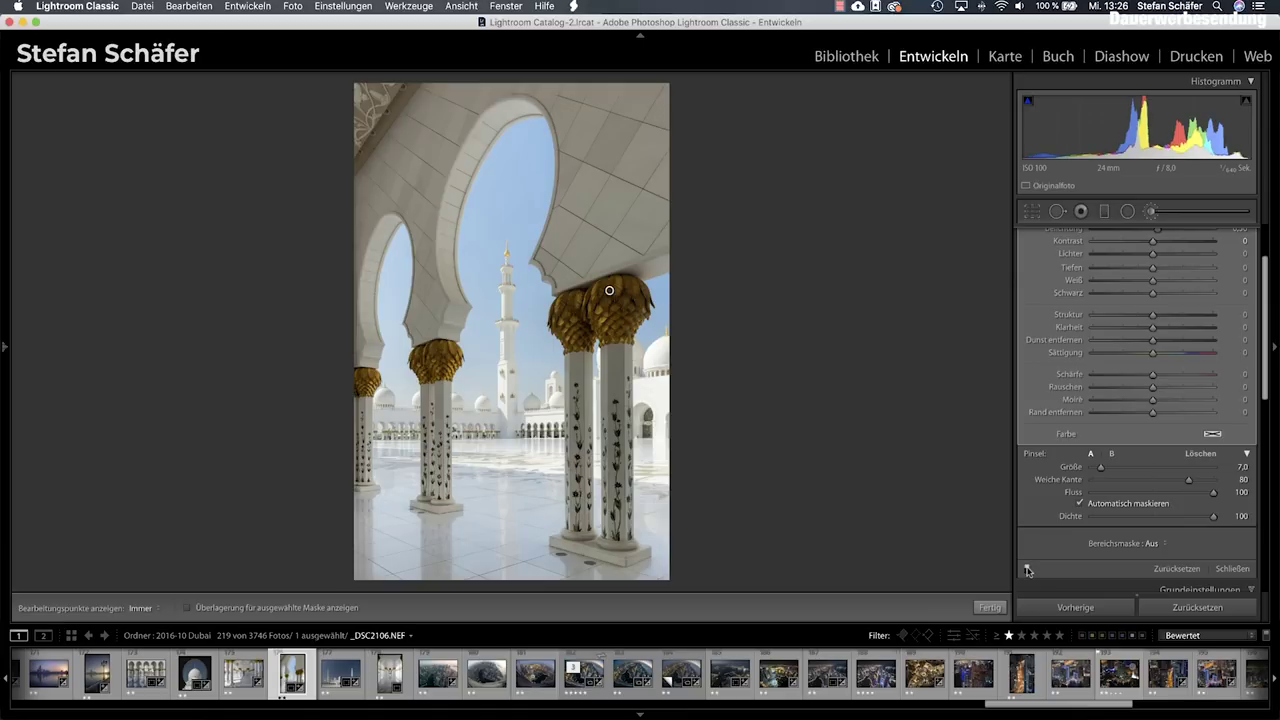
{"action": "left_click", "coordinate": [1027, 569]}
{"action": "left_click", "coordinate": [1027, 569]}
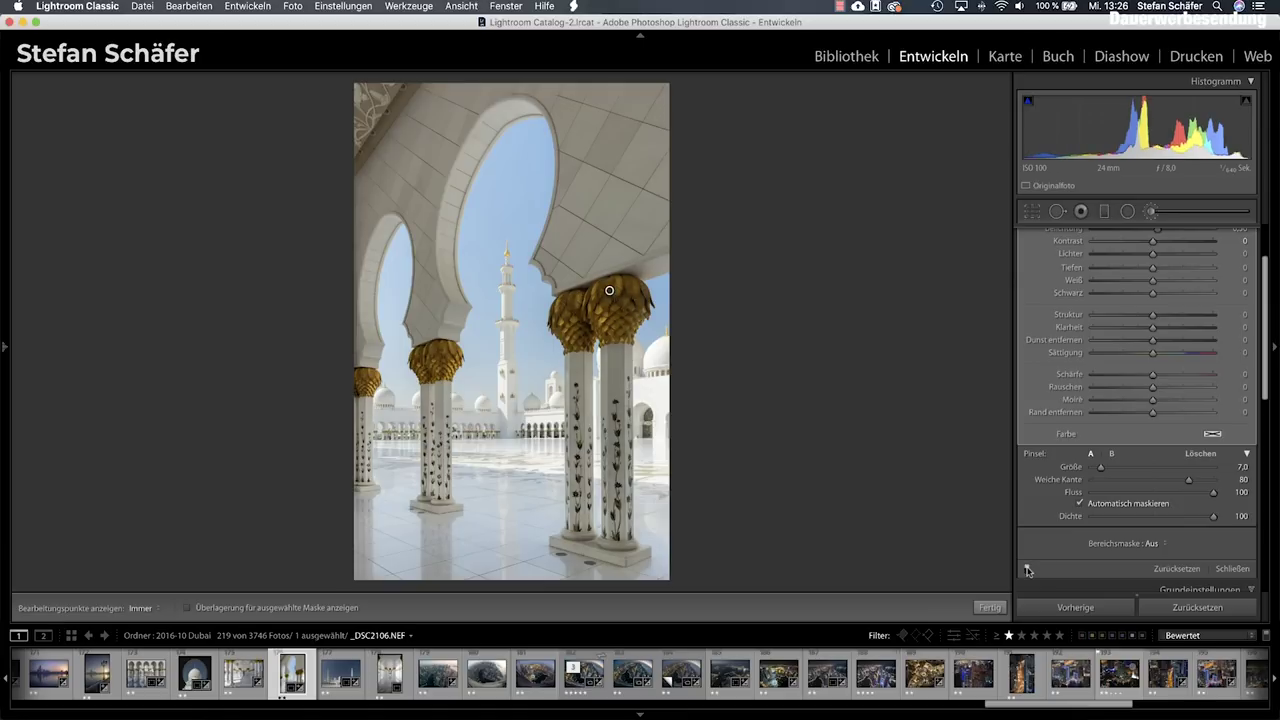
Close the brush and set the Calibration shadows tint to +6.
{"action": "left_click", "coordinate": [990, 607]}
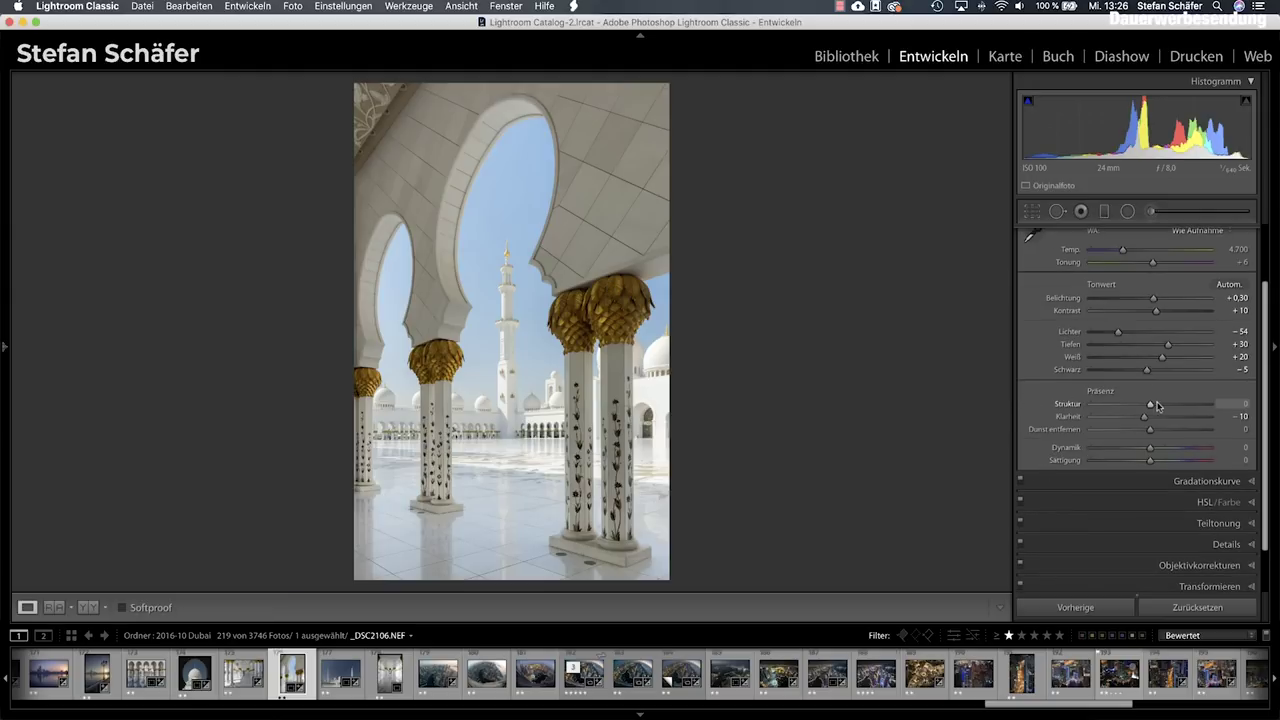
{"action": "scroll", "coordinate": [1174, 424], "scroll_direction": "down", "scroll_amount": 2}
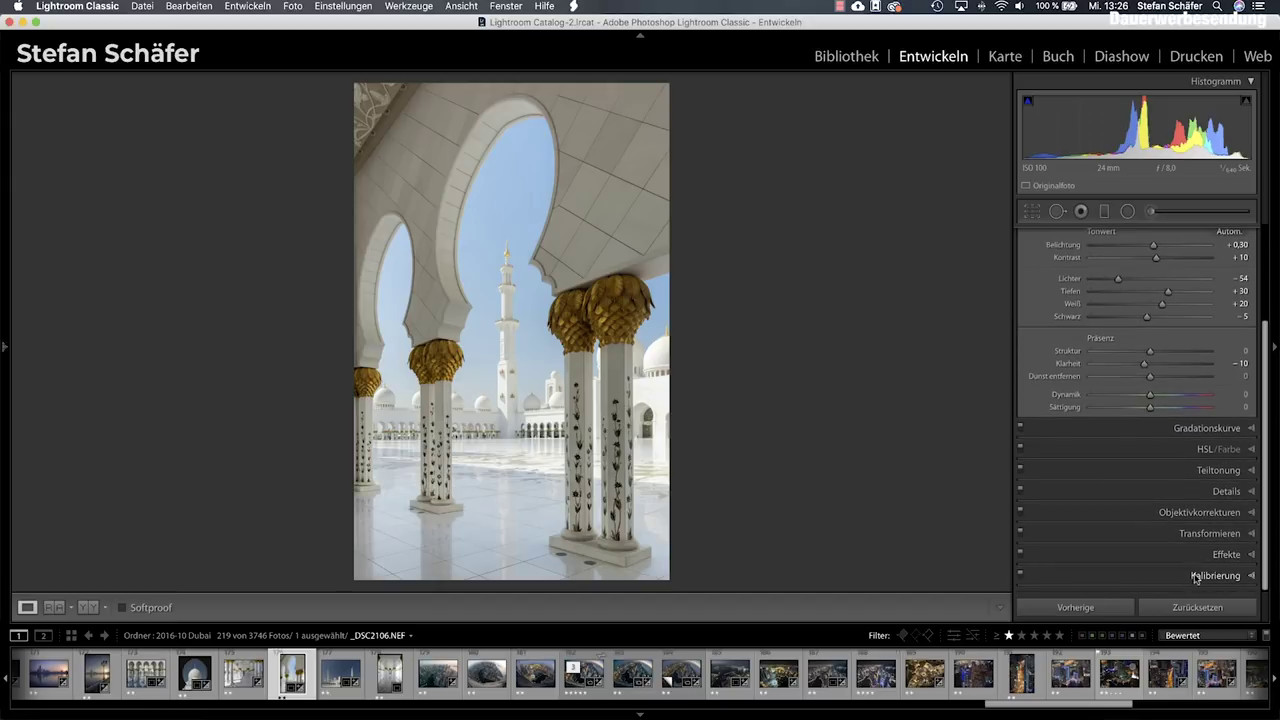
{"action": "left_click", "coordinate": [1198, 575]}
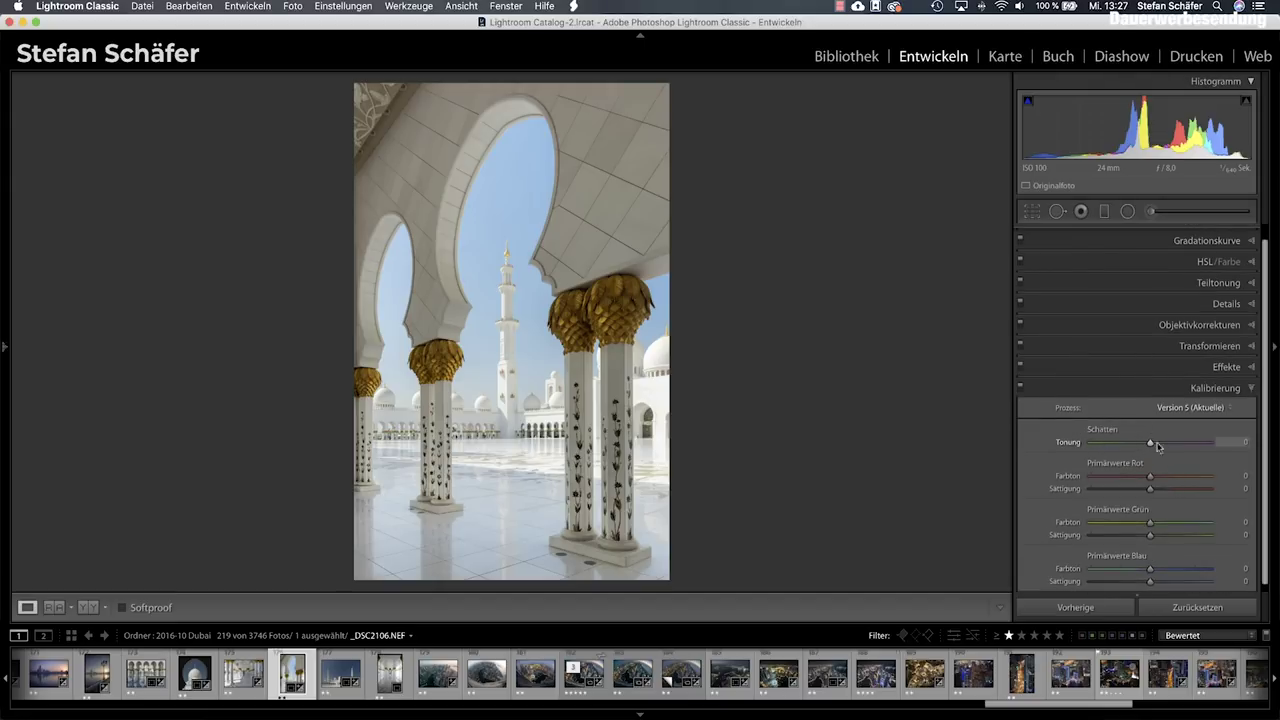
{"action": "mouse_move", "coordinate": [1153, 444]}
{"action": "left_mouse_down"}
{"action": "mouse_move", "coordinate": [1216, 446]}
{"action": "mouse_move", "coordinate": [984, 445]}
{"action": "left_mouse_up"}
{"action": "left_click_drag", "start_coordinate": [1091, 443], "coordinate": [1156, 447]}
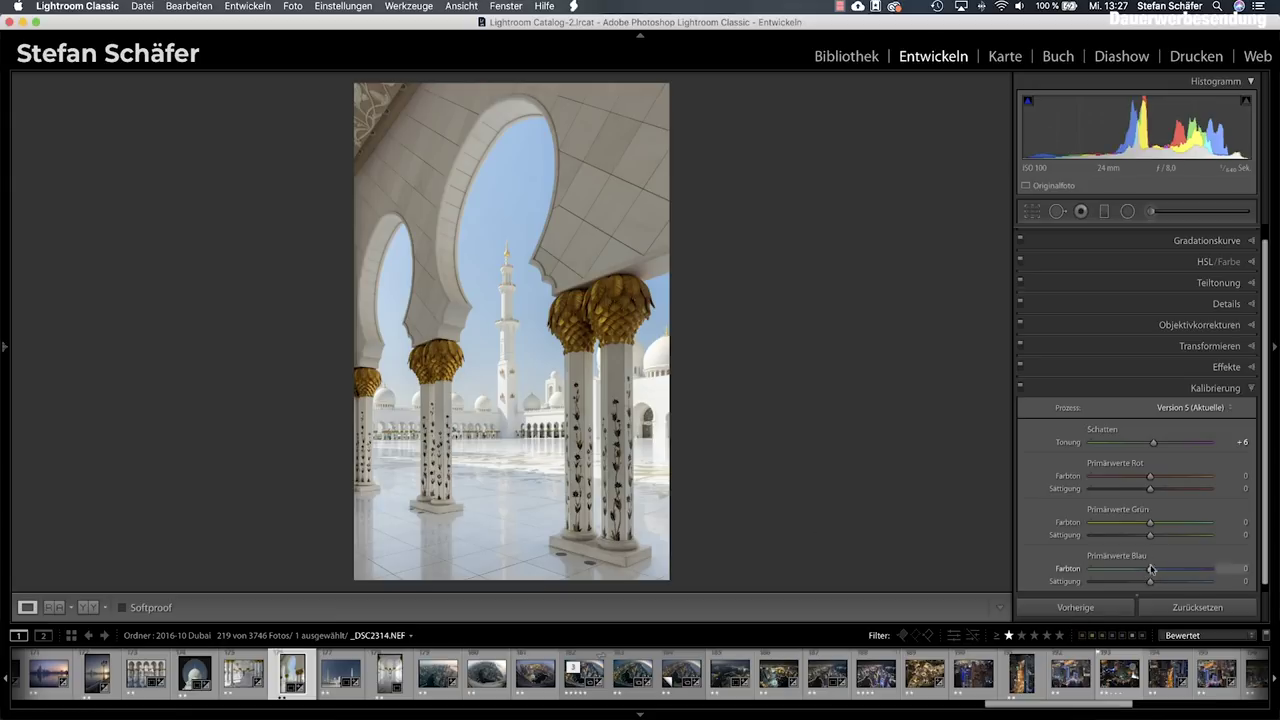
Set Blue Primary hue −20 and saturation +31, zooming on the capitals to check.
{"action": "left_click_drag", "start_coordinate": [1149, 570], "coordinate": [1053, 574]}
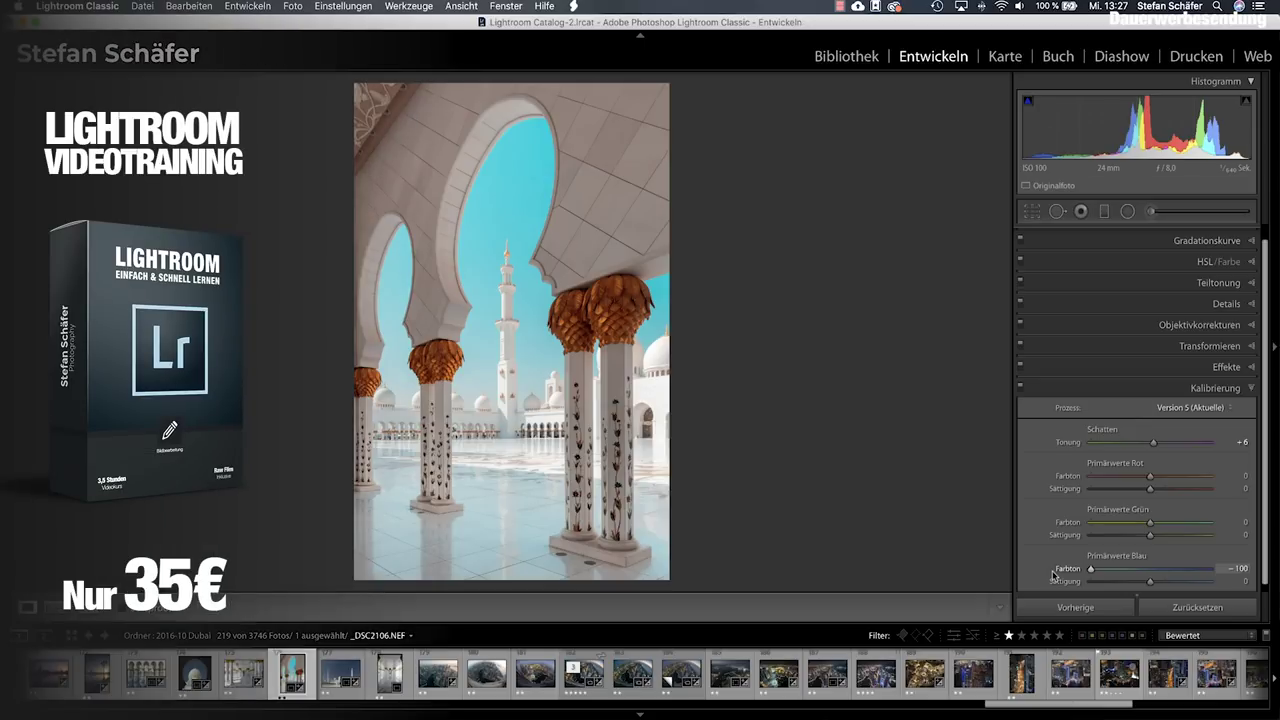
{"action": "left_click_drag", "start_coordinate": [1053, 574], "coordinate": [1139, 573]}
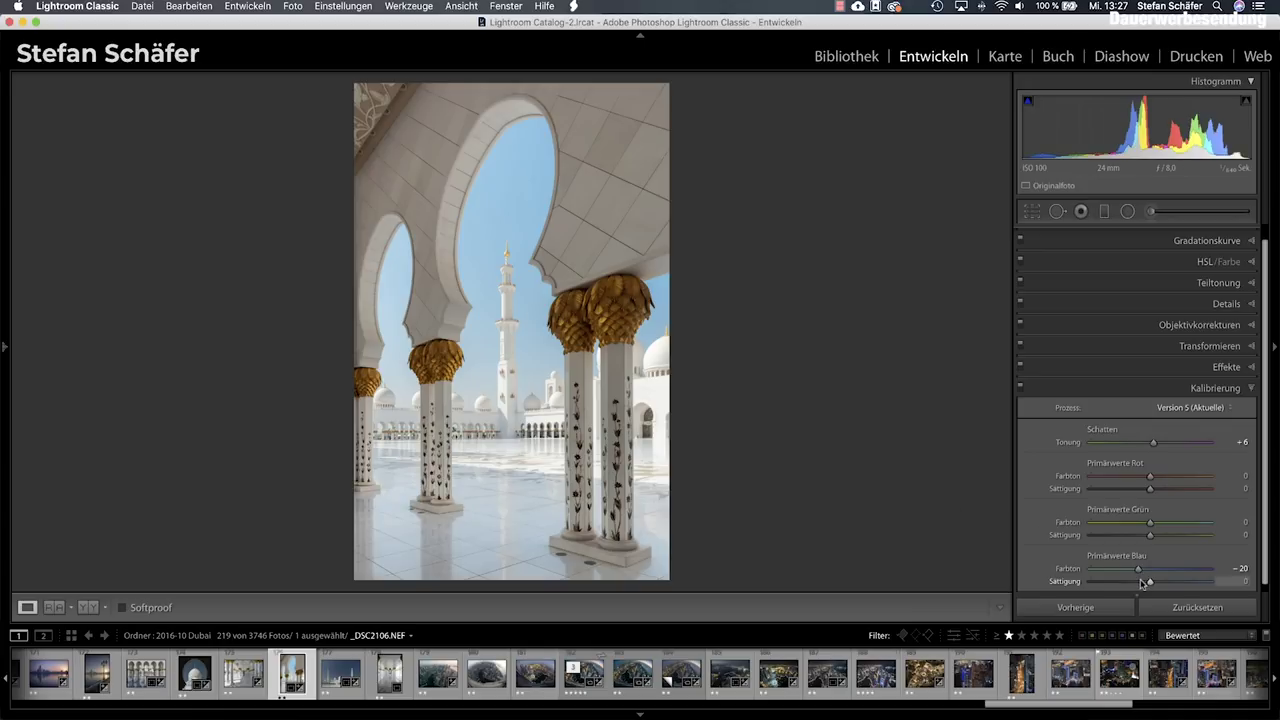
{"action": "left_click_drag", "start_coordinate": [1150, 584], "coordinate": [1231, 585]}
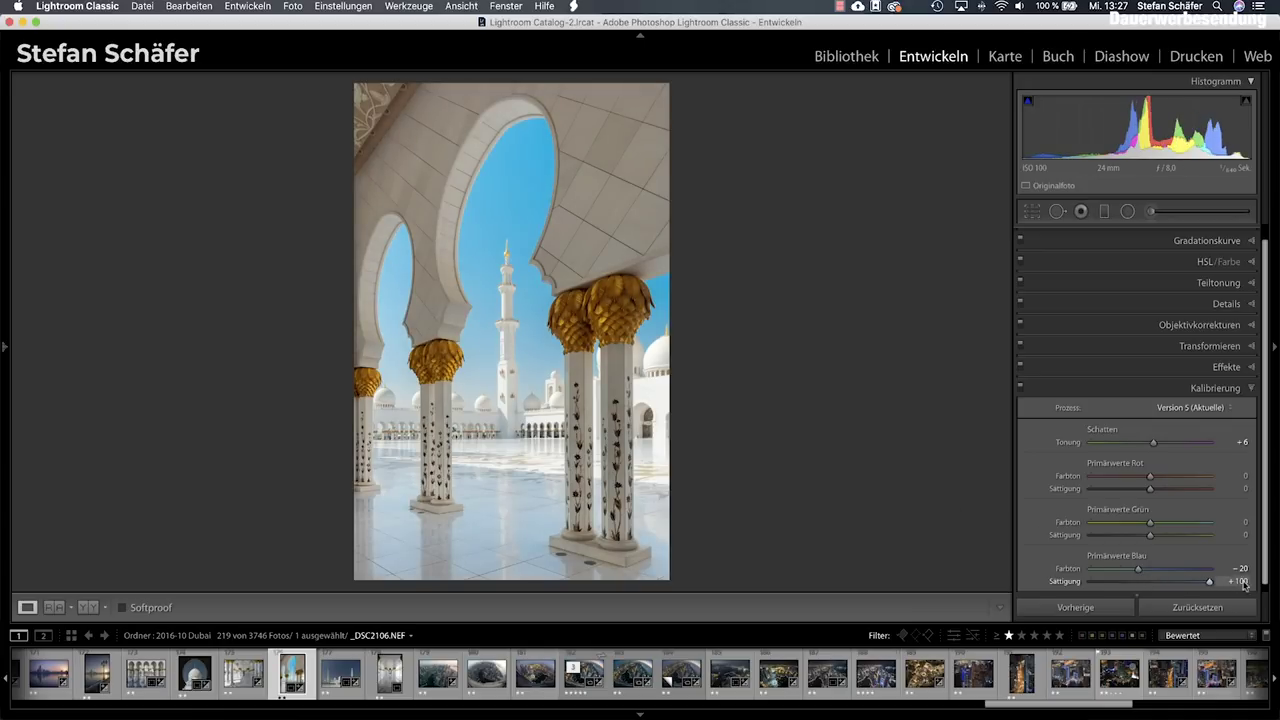
{"action": "left_click_drag", "start_coordinate": [1245, 587], "coordinate": [1174, 589]}
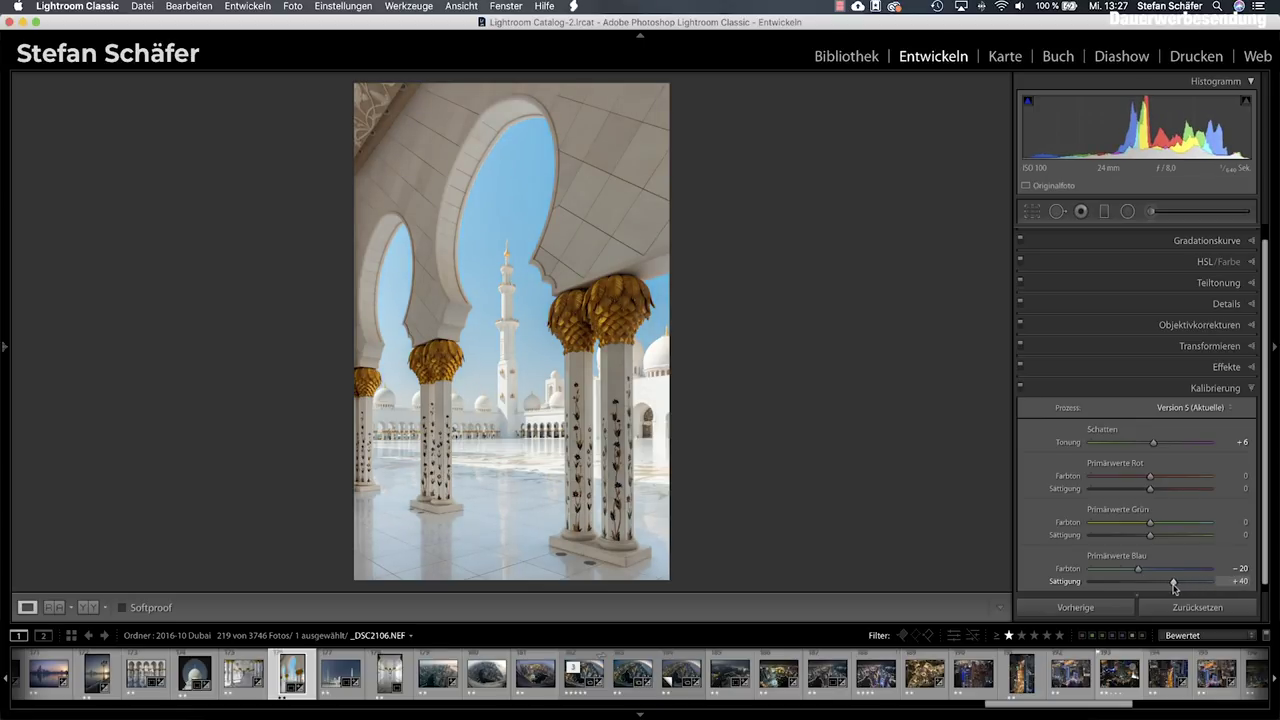
{"action": "left_click_drag", "start_coordinate": [1174, 588], "coordinate": [1168, 588]}
{"action": "left_click", "coordinate": [590, 311]}
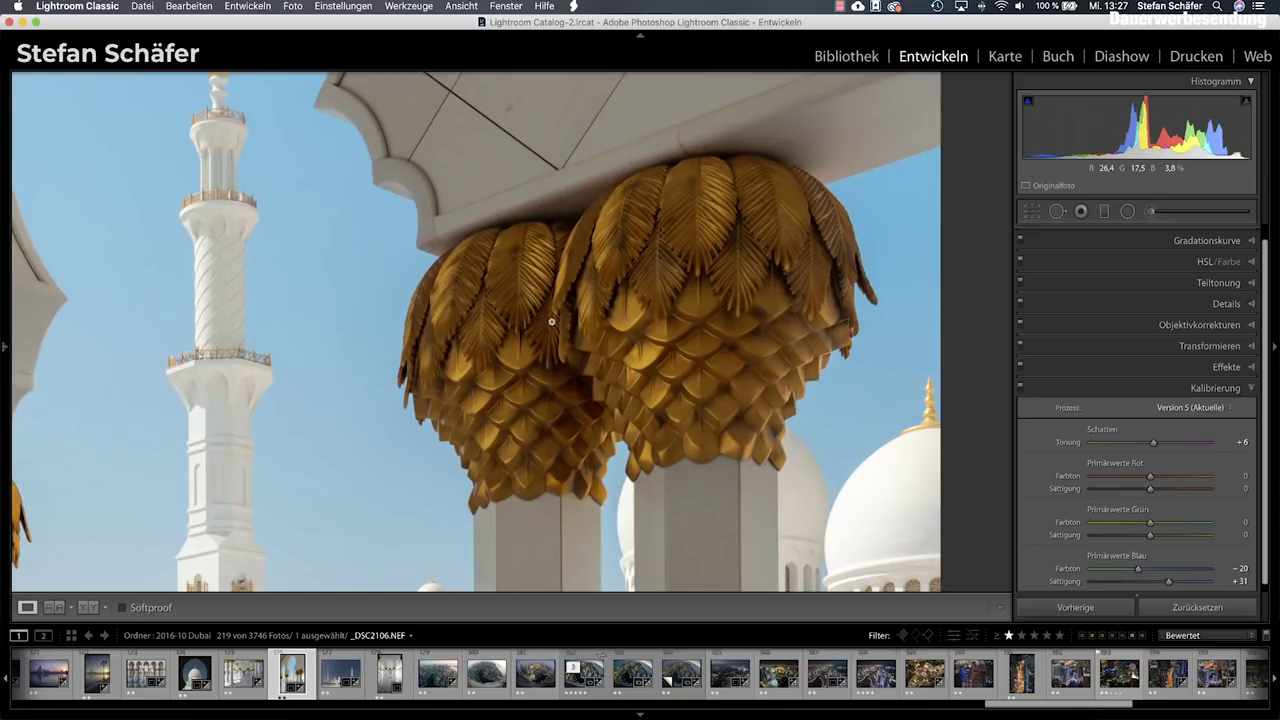
{"action": "left_click", "coordinate": [551, 321]}
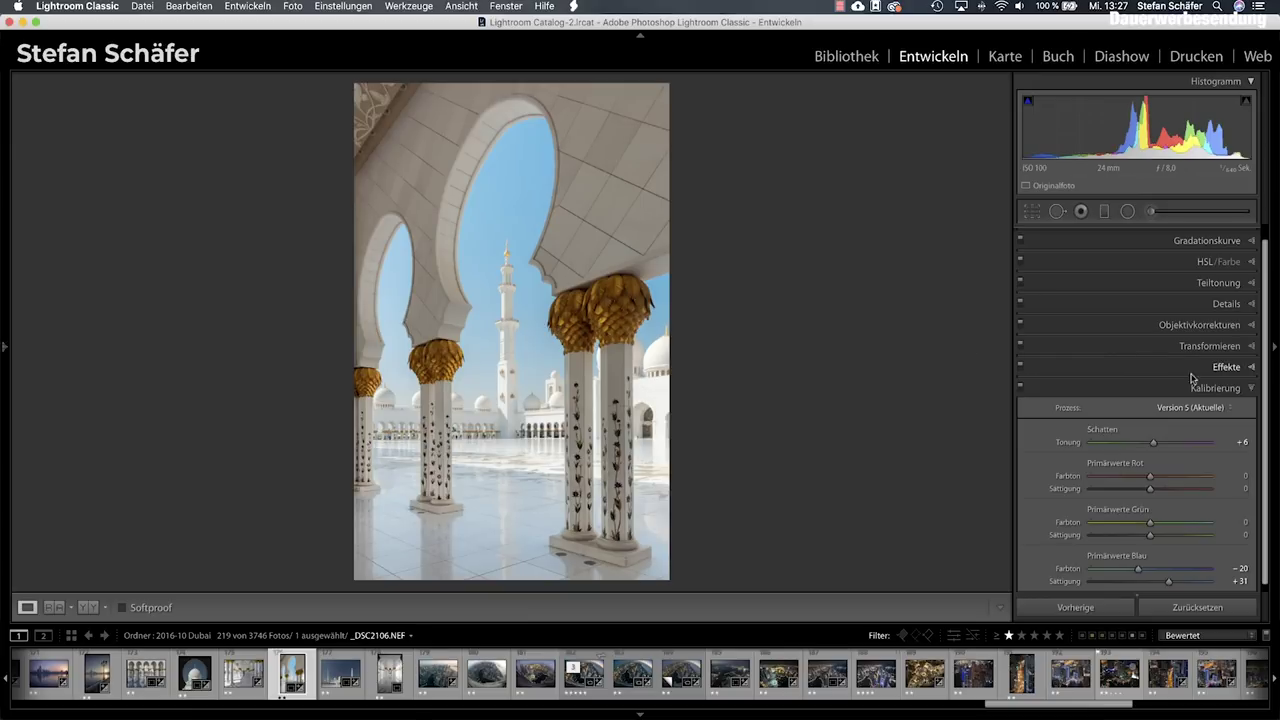
{"action": "left_click", "coordinate": [1204, 262]}
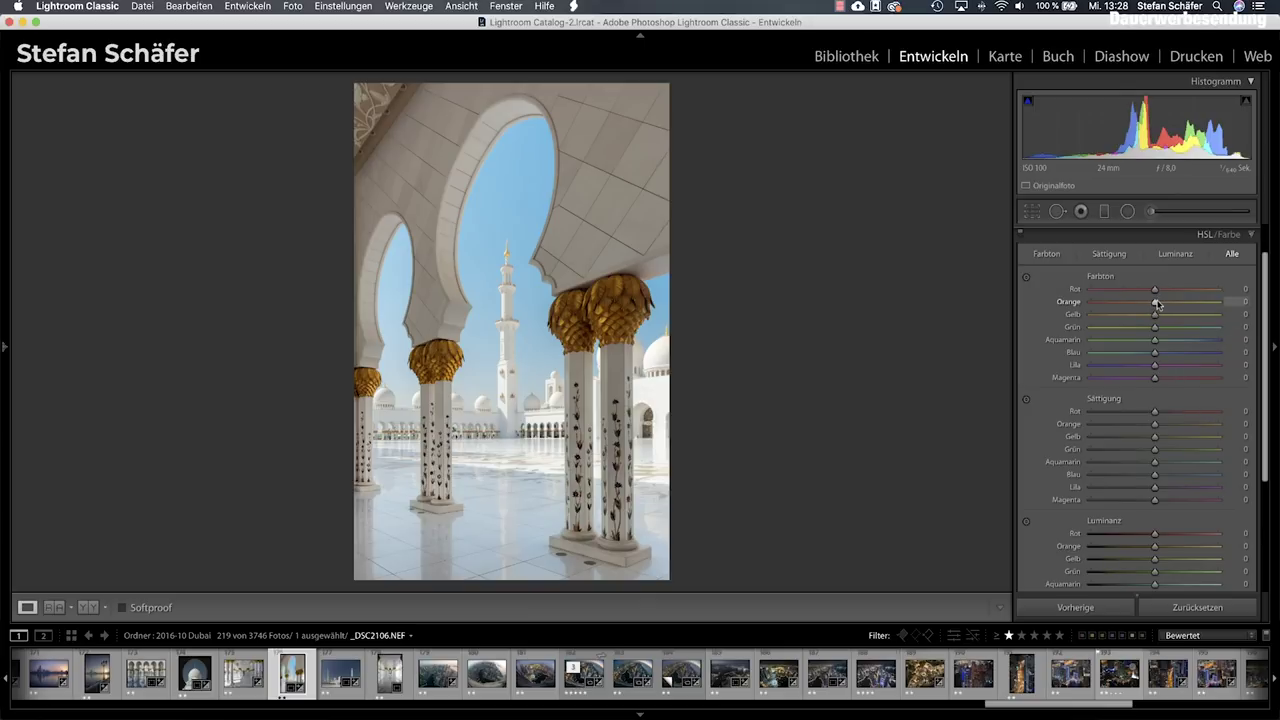
Set Orange hue +20, Orange luminance +20, Yellow luminance +15, and brighten blues.
{"action": "left_click_drag", "start_coordinate": [1157, 304], "coordinate": [1174, 305]}
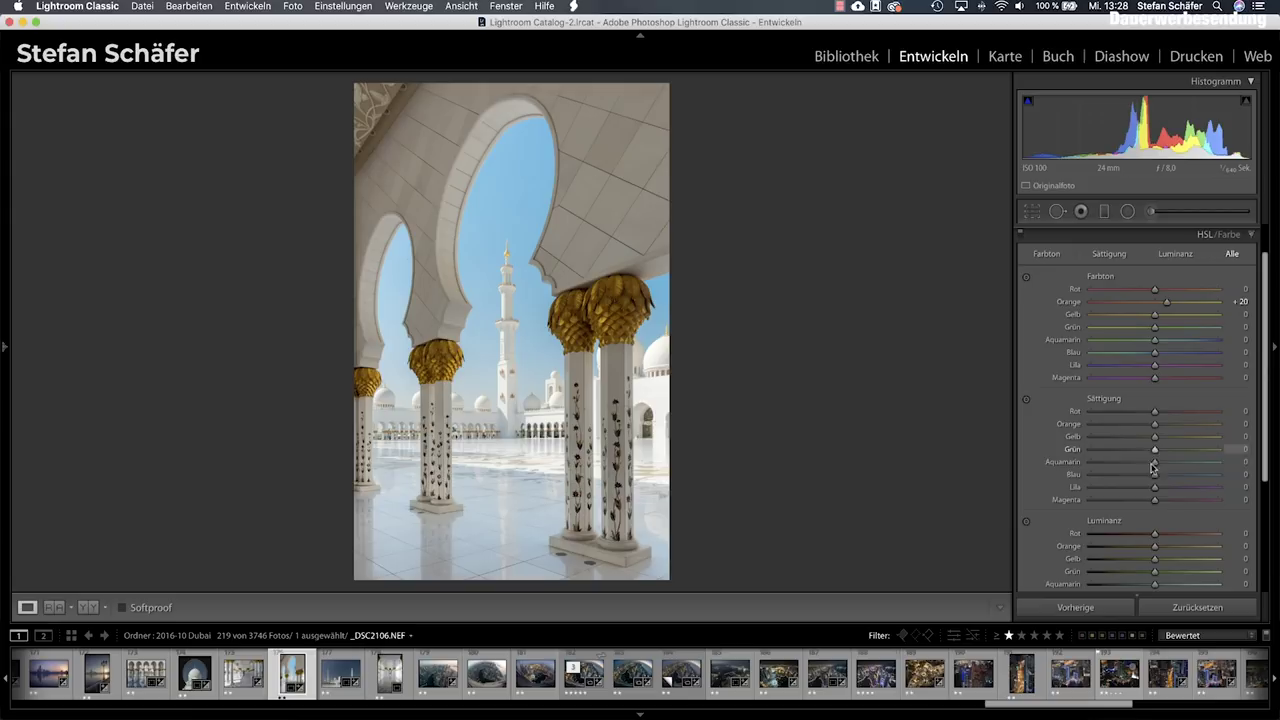
{"action": "scroll", "coordinate": [1154, 480], "scroll_direction": "down", "scroll_amount": 3}
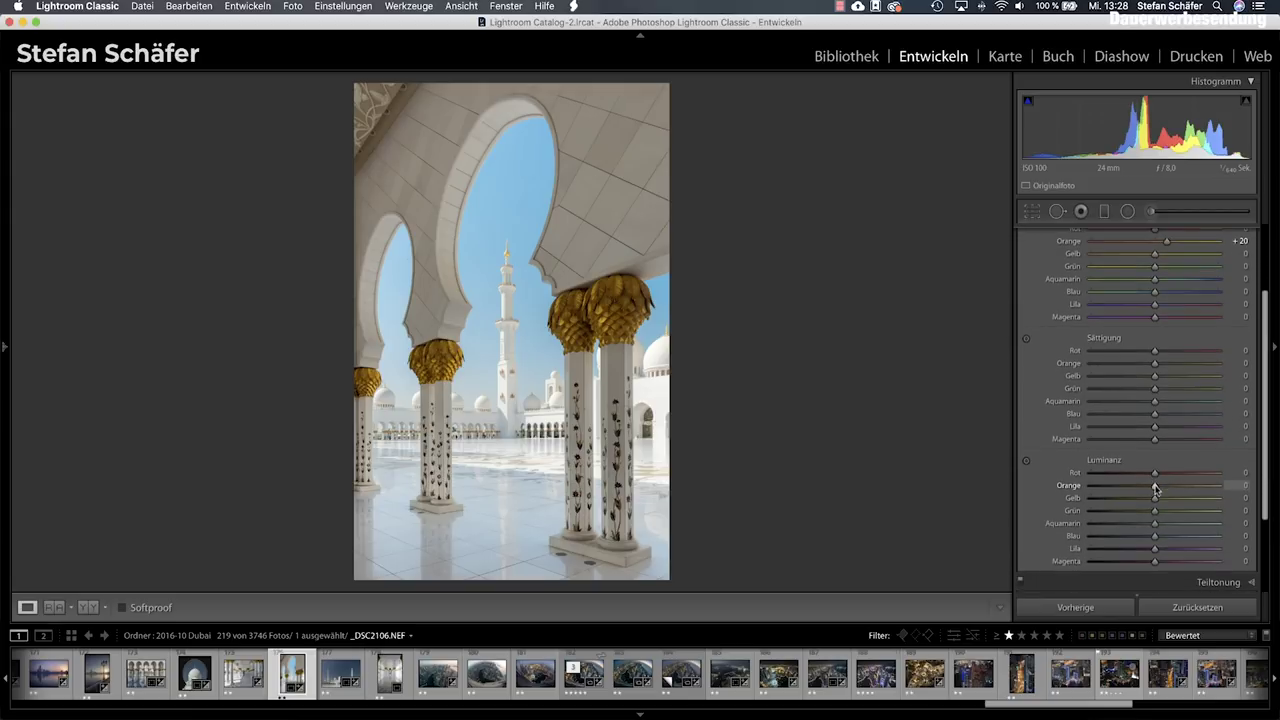
{"action": "left_click_drag", "start_coordinate": [1155, 486], "coordinate": [1166, 486]}
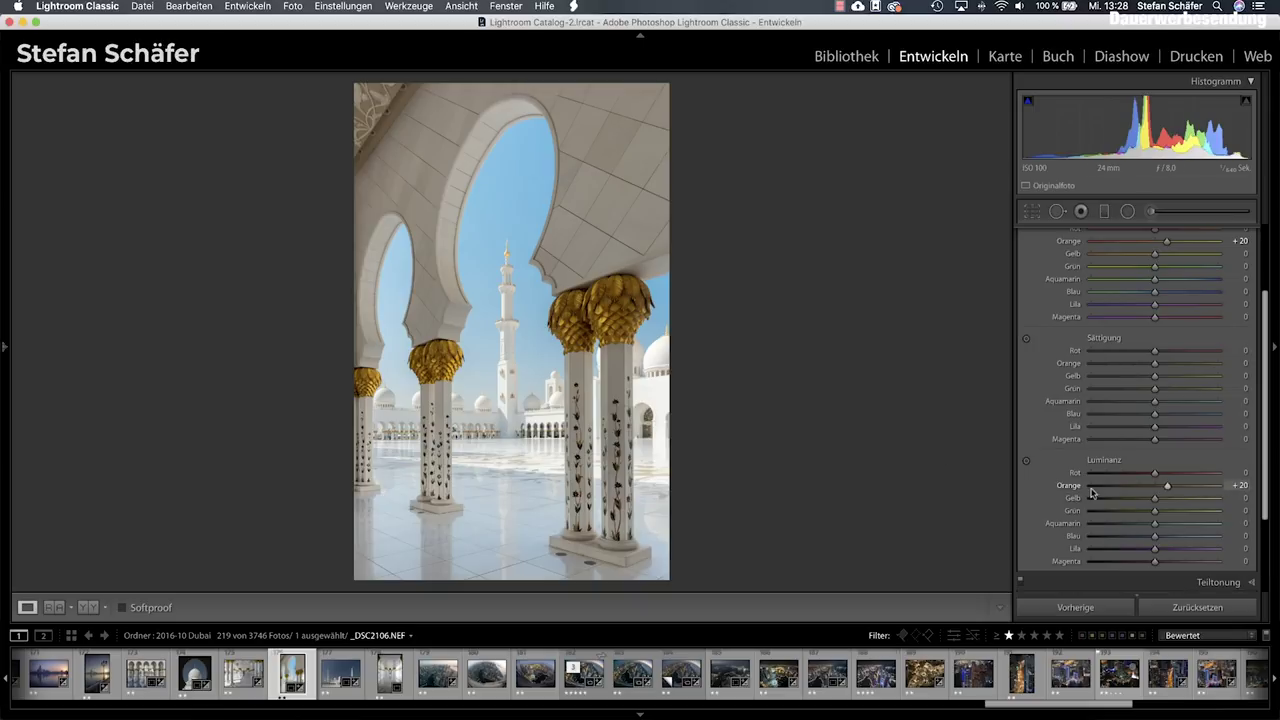
{"action": "left_click_drag", "start_coordinate": [1154, 498], "coordinate": [1164, 500]}
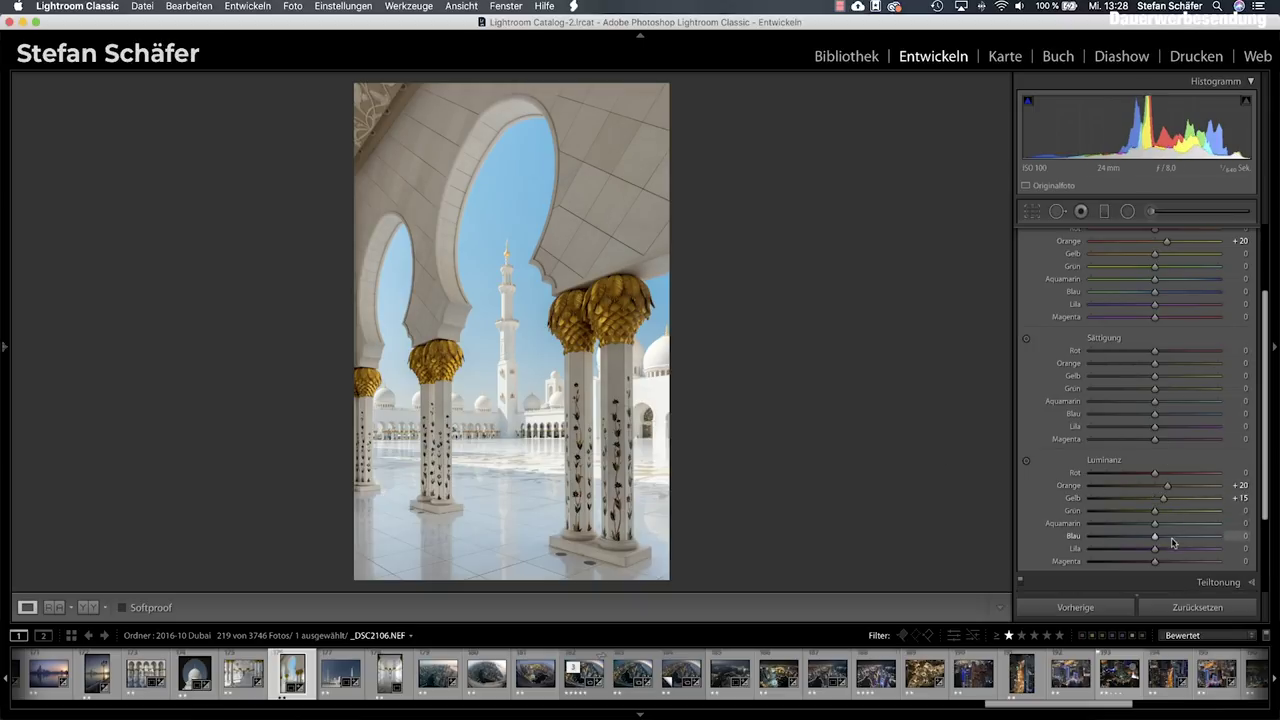
{"action": "left_click_drag", "start_coordinate": [1156, 536], "coordinate": [1166, 538]}
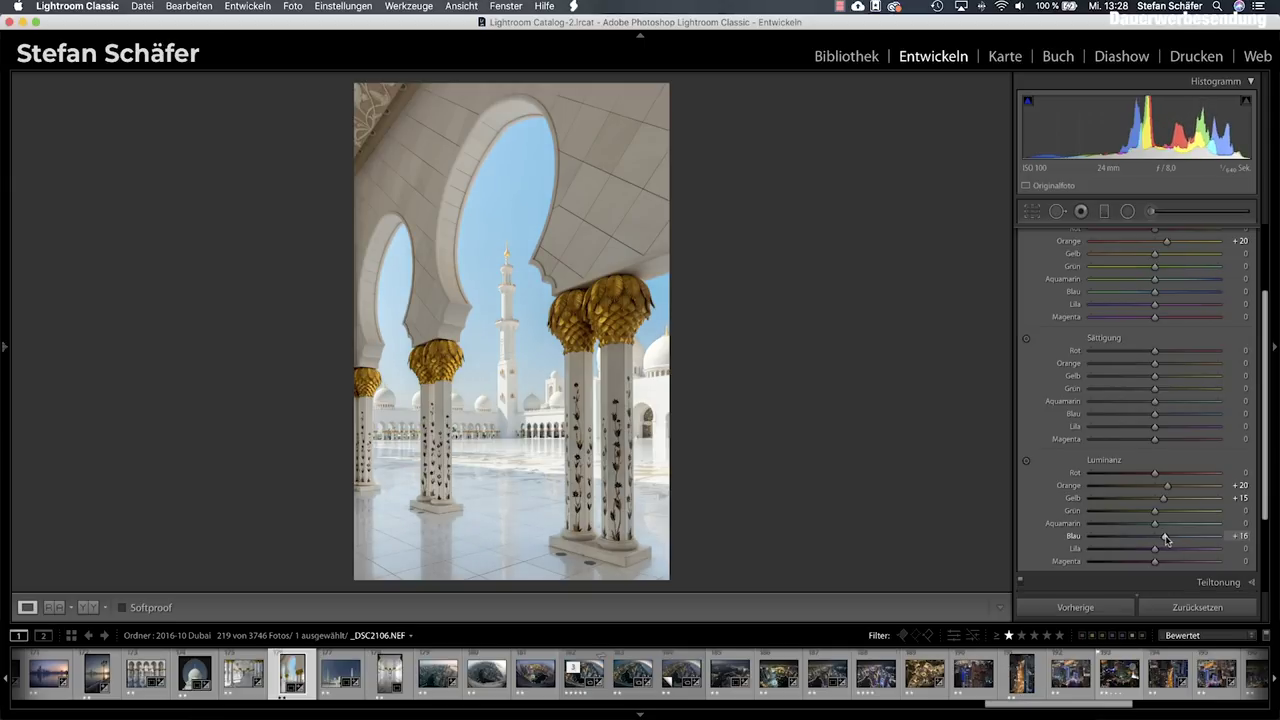
Set Blue hue −10, saturation −30 and luminance +31, comparing against the before view.
{"action": "left_click_drag", "start_coordinate": [1152, 415], "coordinate": [1143, 417]}
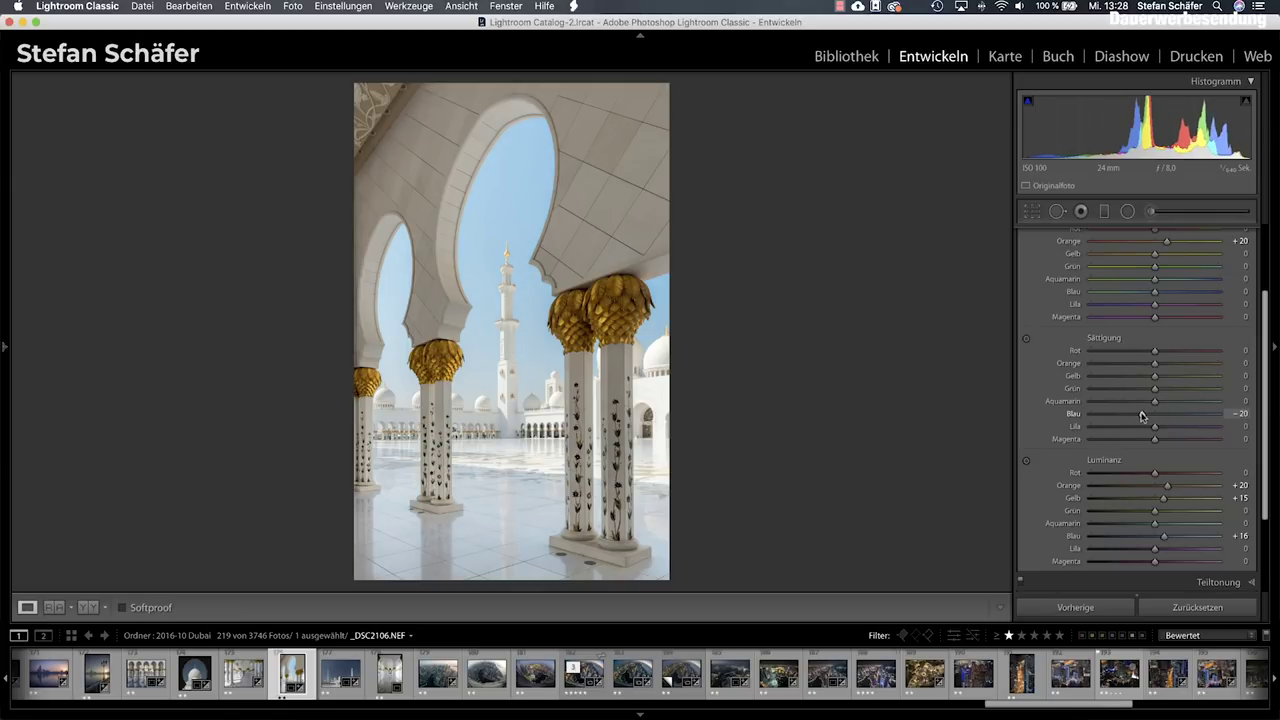
{"action": "left_click_drag", "start_coordinate": [1154, 292], "coordinate": [1150, 293]}
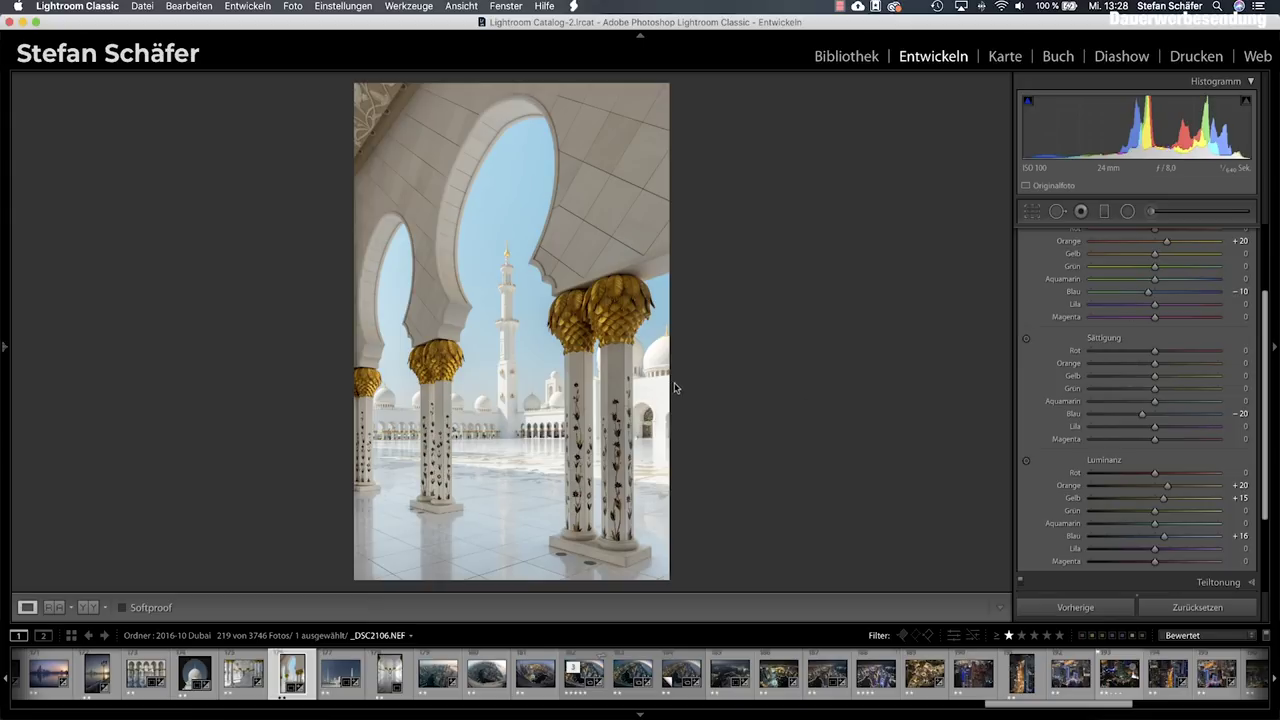
{"action": "key", "text": "backslash"}
{"action": "key", "text": "backslash"}
{"action": "key", "text": "backslash"}
{"action": "key", "text": "backslash"}
{"action": "key", "text": "backslash"}
{"action": "key", "text": "backslash"}
{"action": "left_click_drag", "start_coordinate": [1164, 539], "coordinate": [1175, 539]}
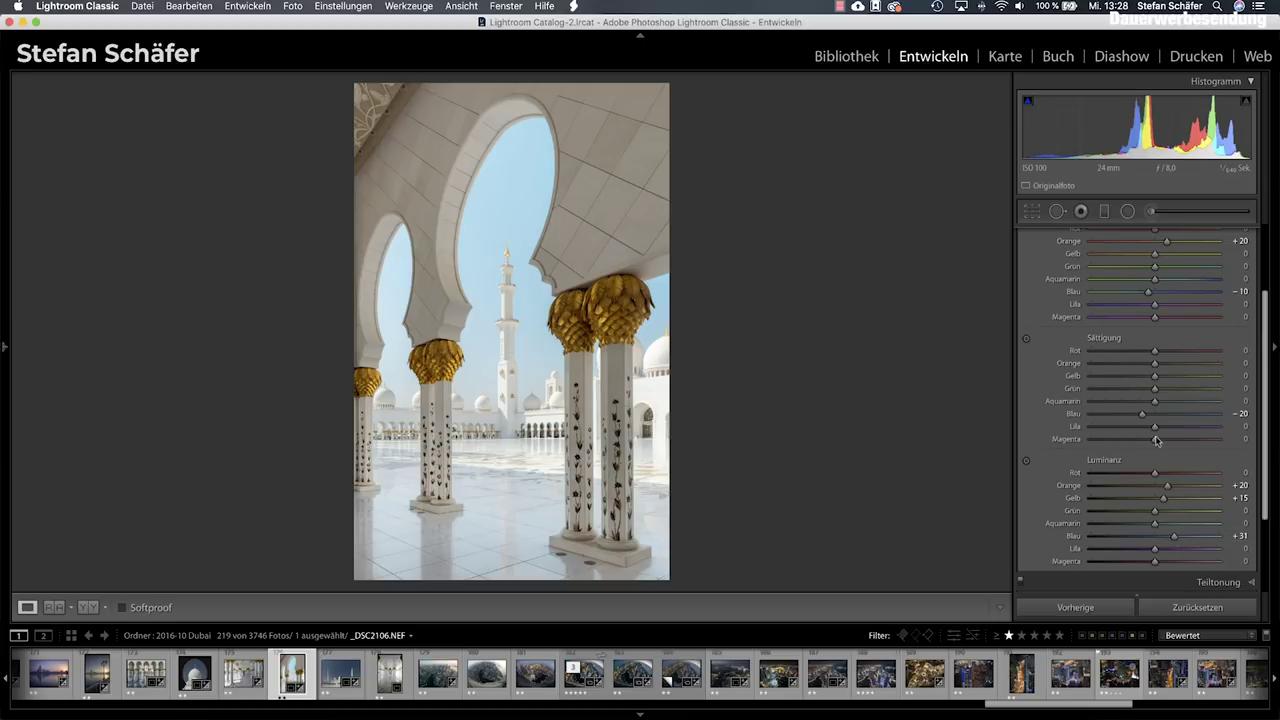
{"action": "left_click_drag", "start_coordinate": [1140, 416], "coordinate": [1135, 418]}
{"action": "key", "text": "backslash"}
{"action": "key", "text": "backslash"}
{"action": "key", "text": "backslash"}
{"action": "key", "text": "backslash"}
{"action": "scroll", "coordinate": [1108, 485], "scroll_direction": "down", "scroll_amount": 3}
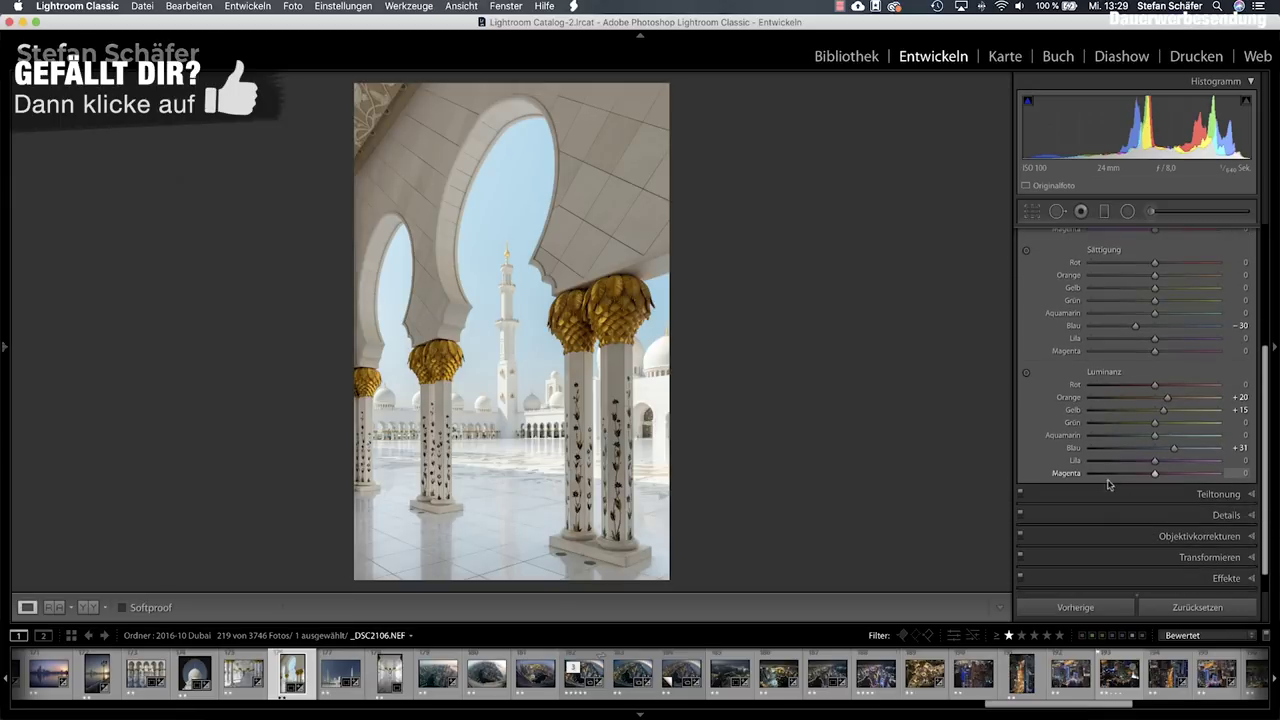
Give the split-toning highlights hue 46 at saturation 11.
{"action": "left_click", "coordinate": [1192, 491]}
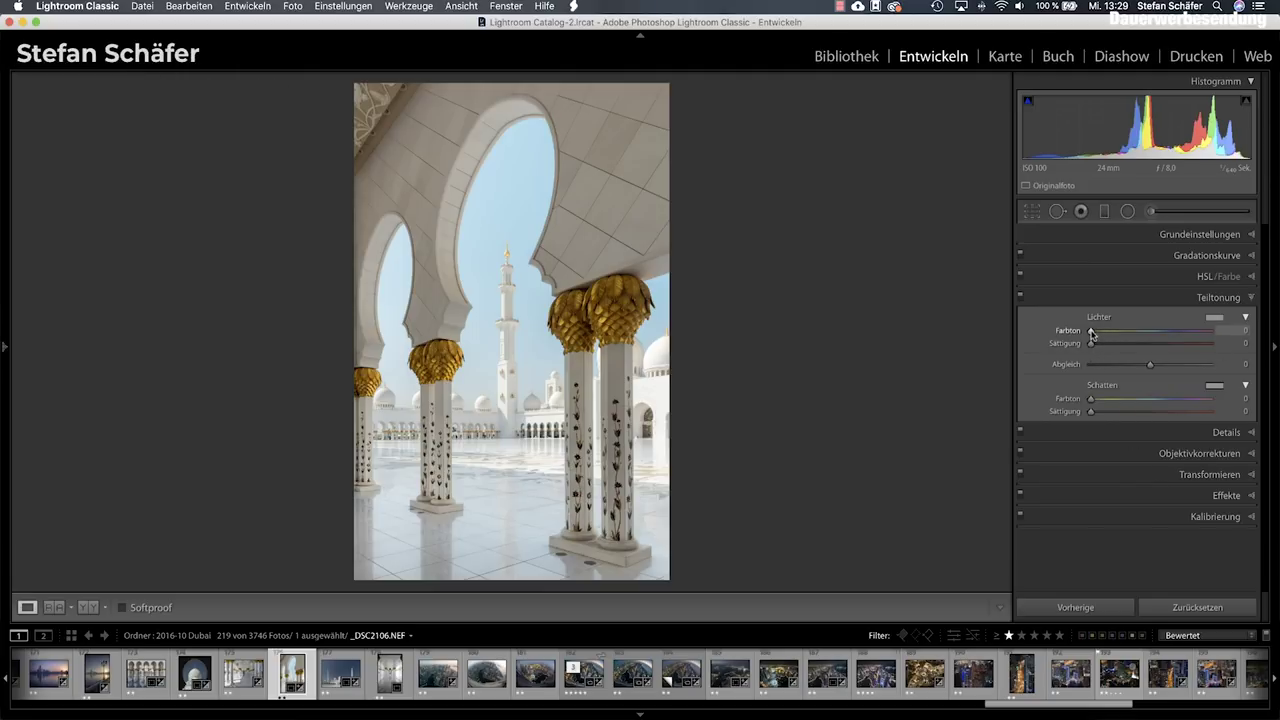
{"action": "left_click", "coordinate": [1091, 332], "text": "alt"}
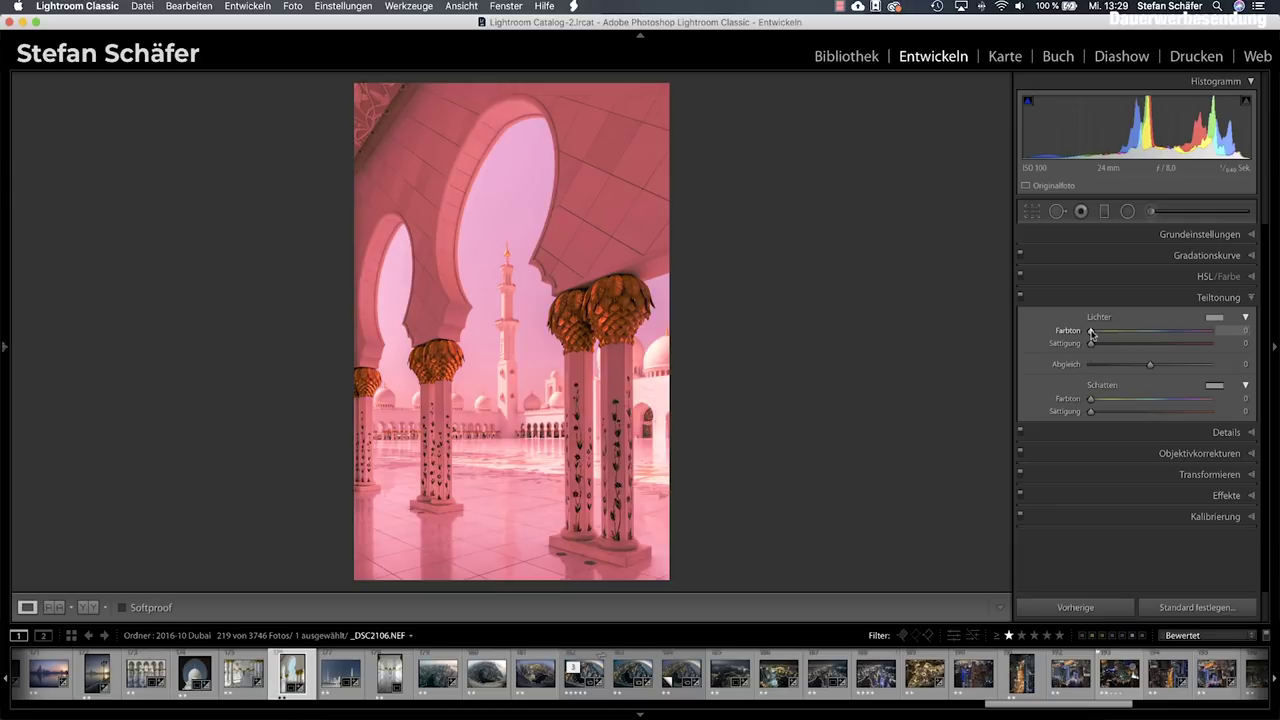
{"action": "left_click_drag", "start_coordinate": [1091, 332], "coordinate": [1100, 333]}
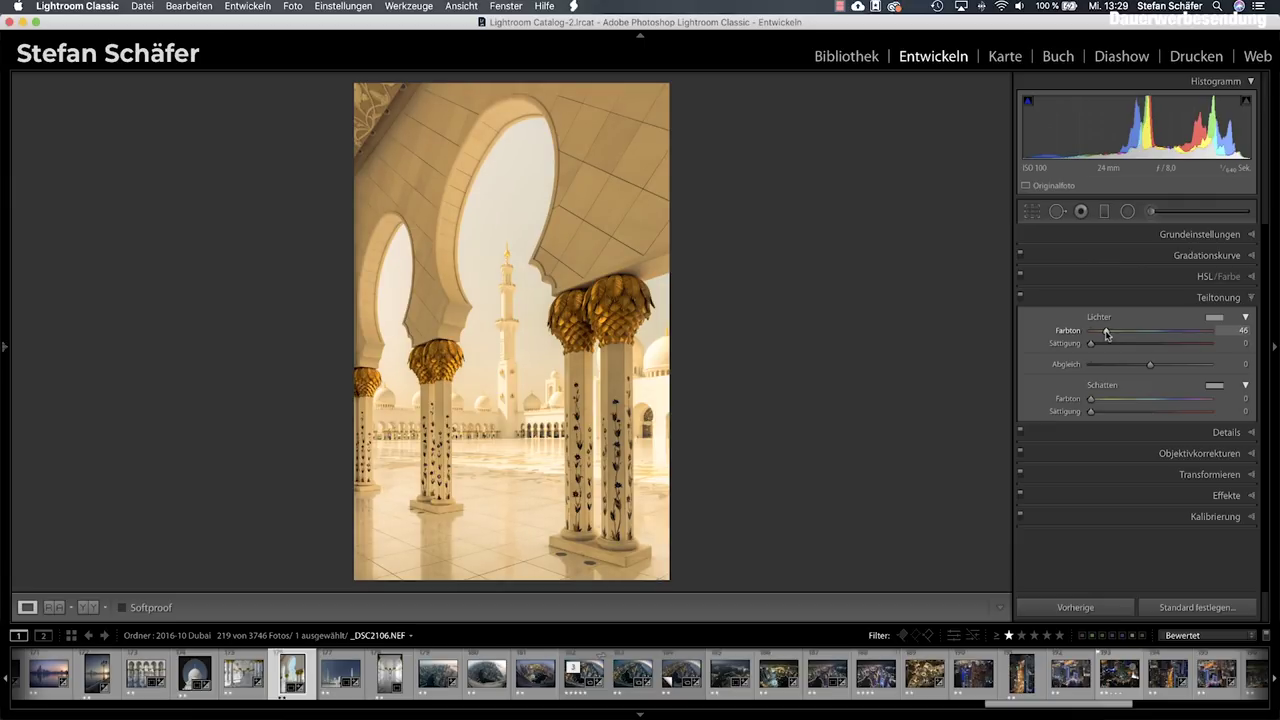
{"action": "left_click_drag", "start_coordinate": [1107, 335], "coordinate": [1107, 335]}
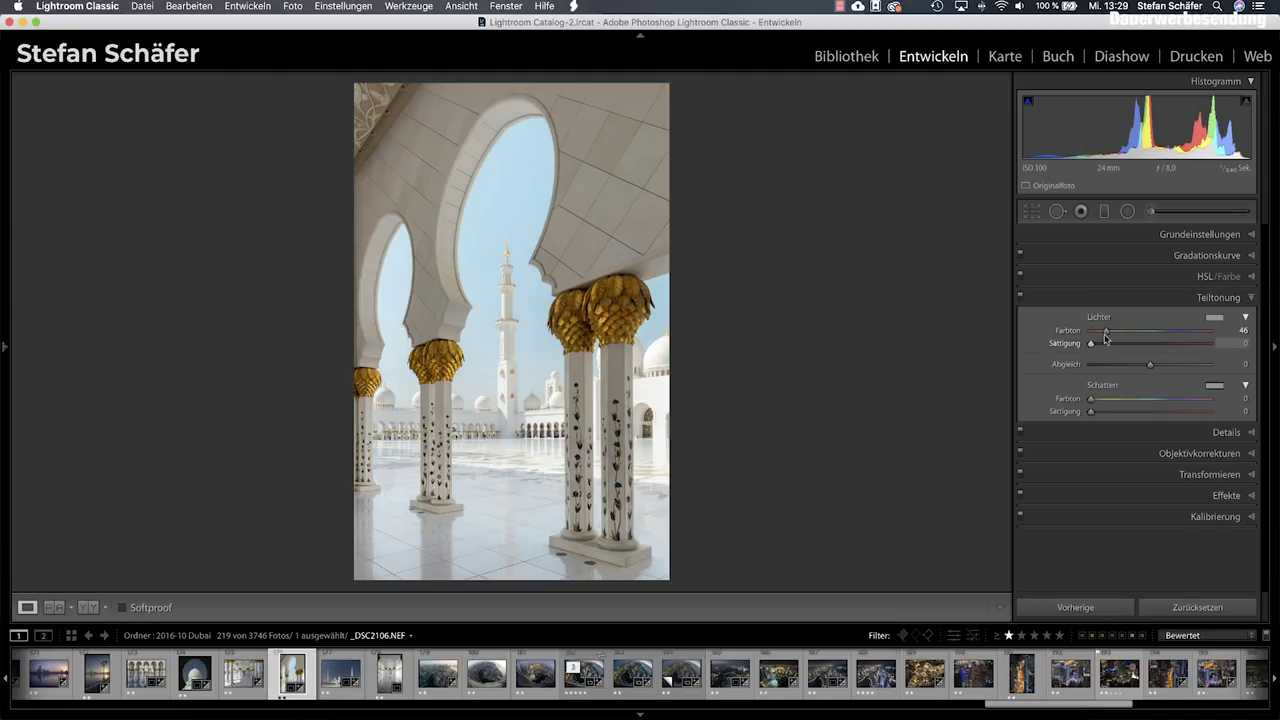
{"action": "left_click_drag", "start_coordinate": [1091, 344], "coordinate": [1107, 344]}
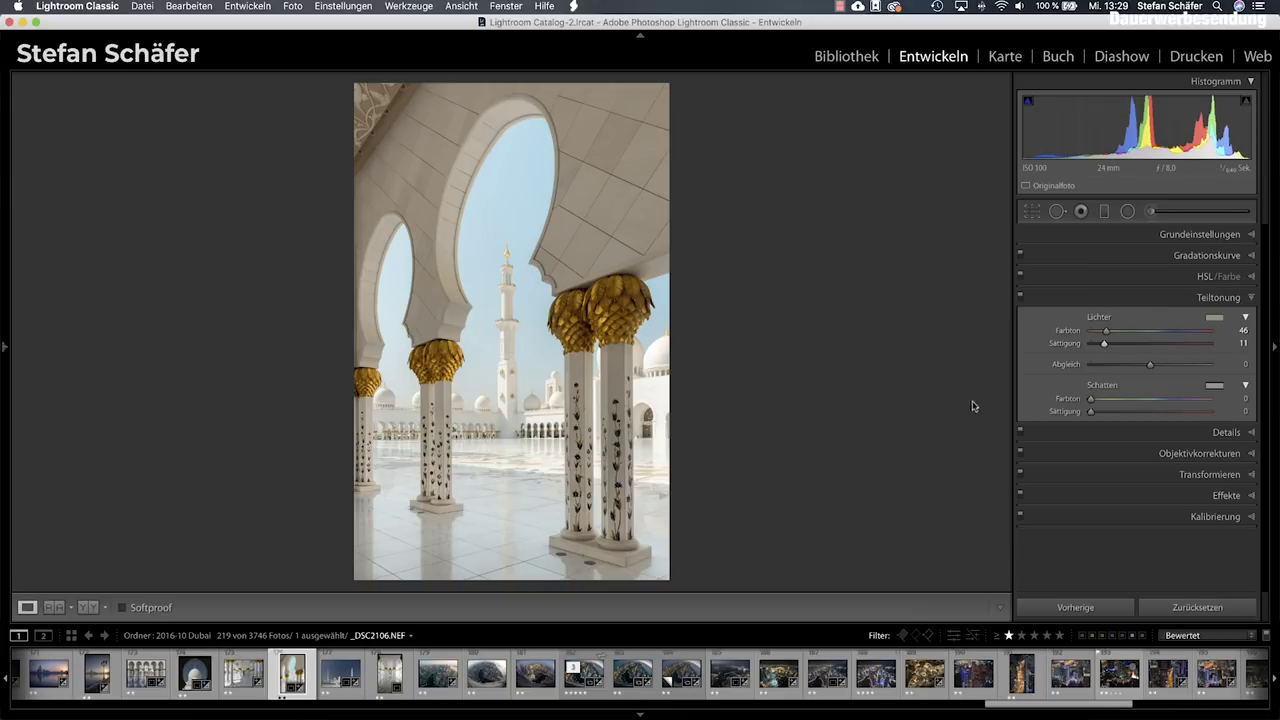
Give the shadows hue 204 at saturation 8 and toggle split toning to compare.
{"action": "left_click_drag", "start_coordinate": [1091, 401], "coordinate": [1158, 402]}
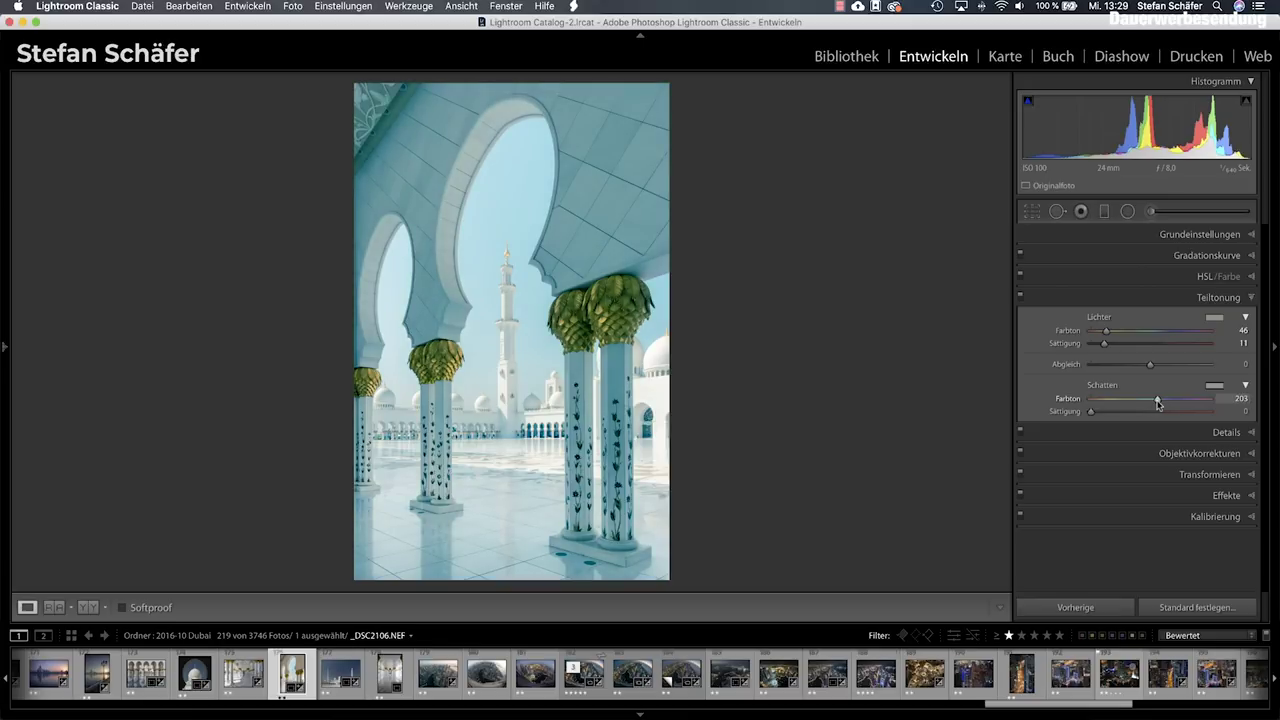
{"action": "left_click_drag", "start_coordinate": [1090, 412], "coordinate": [1098, 415]}
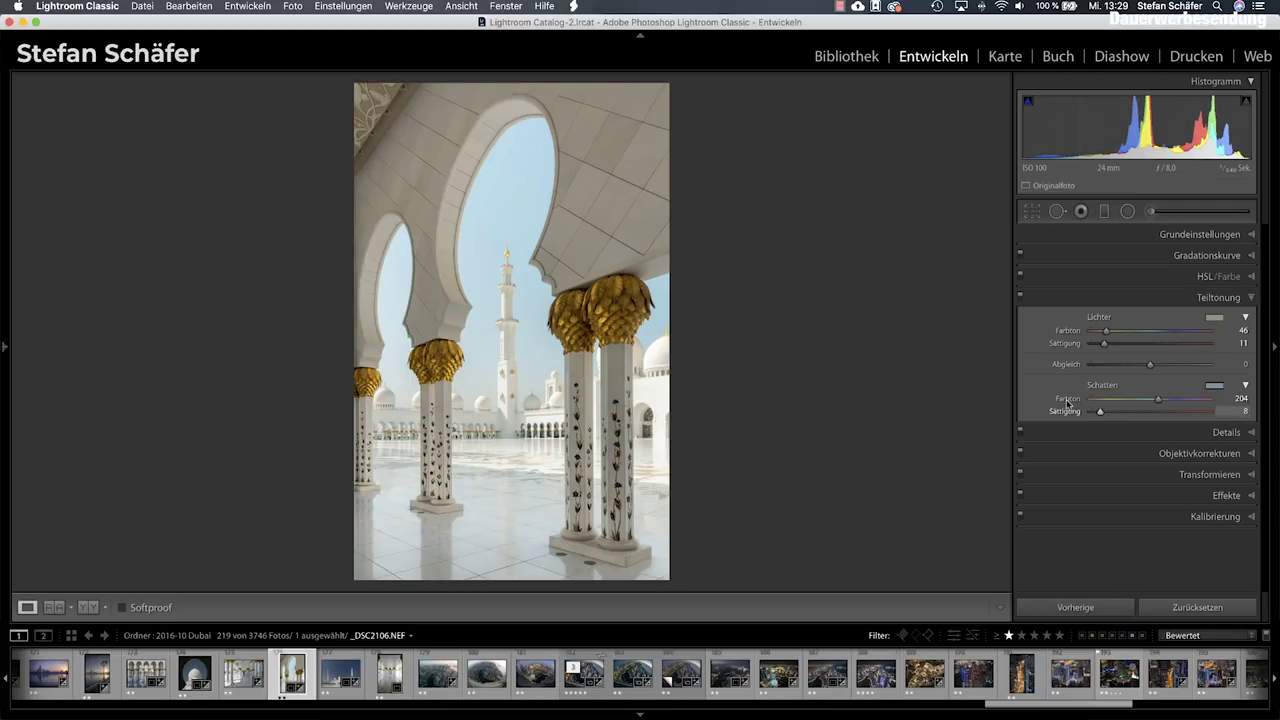
{"action": "left_click", "coordinate": [1021, 297]}
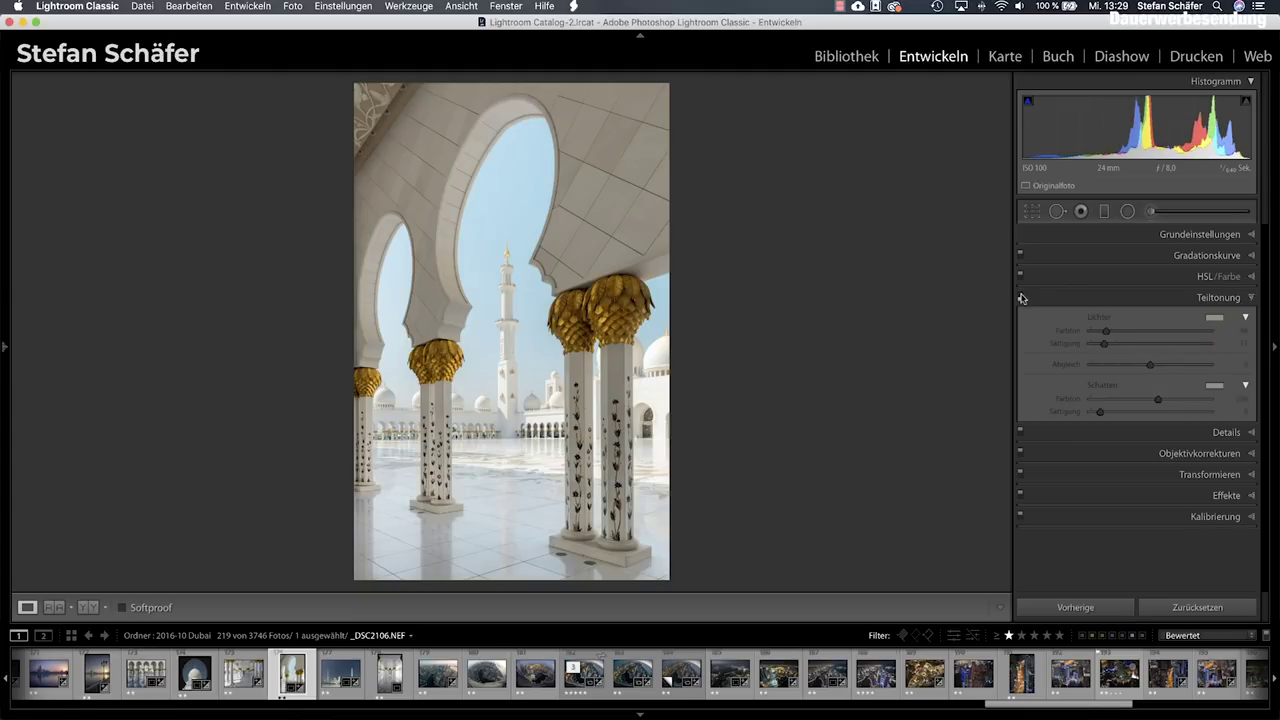
{"action": "left_click", "coordinate": [1021, 297]}
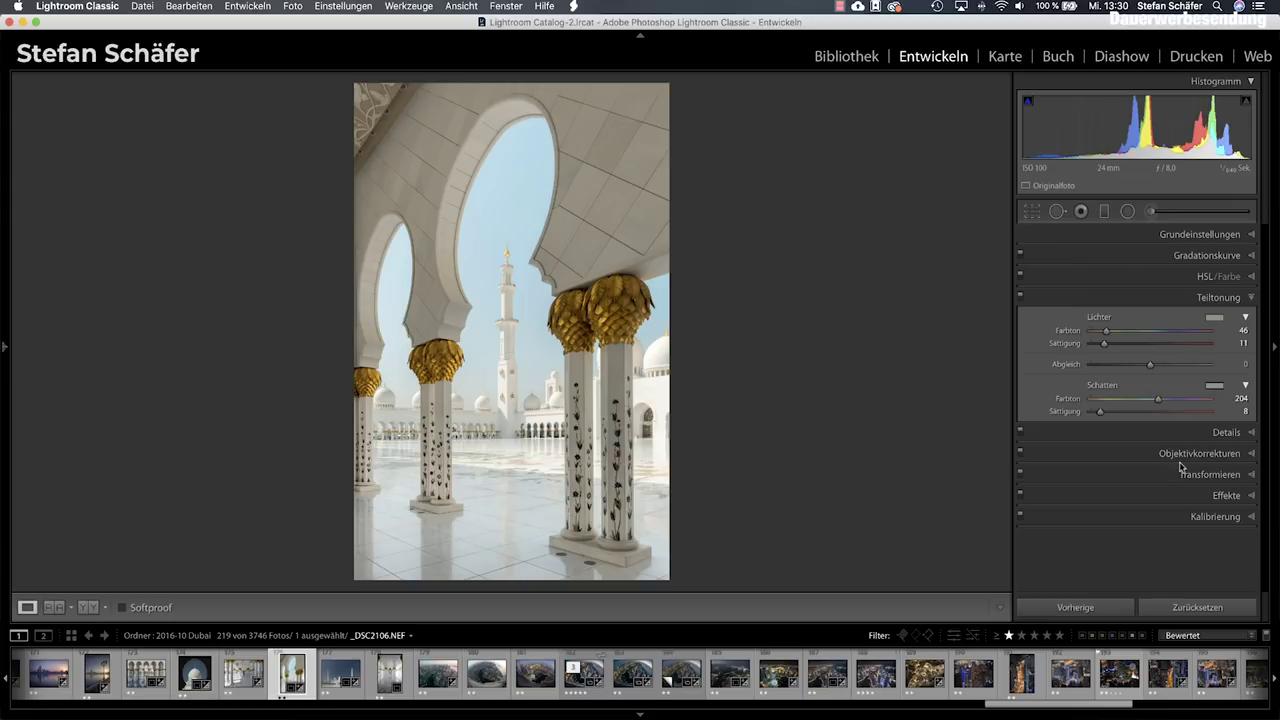
Set sharpening Amount 80 and Masking 42, then zoom to 1:1 on the column bases.
{"action": "left_click", "coordinate": [1193, 432]}
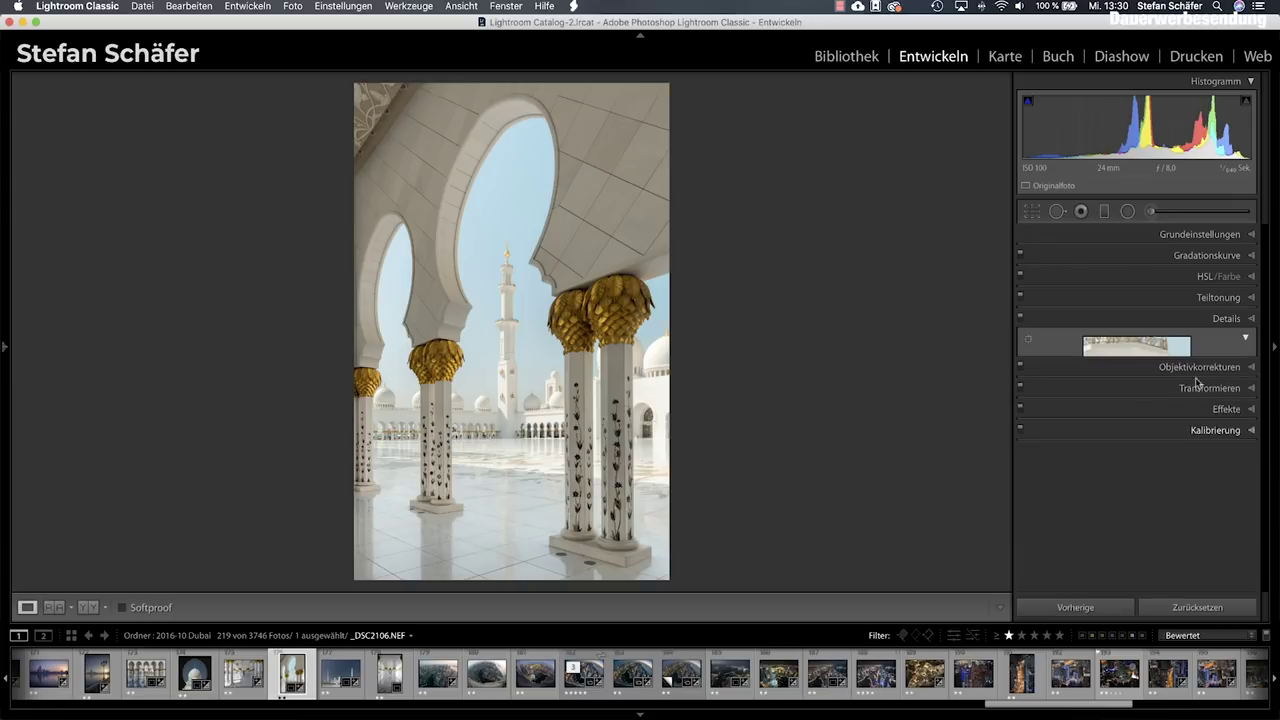
{"action": "left_click_drag", "start_coordinate": [1122, 440], "coordinate": [1153, 440]}
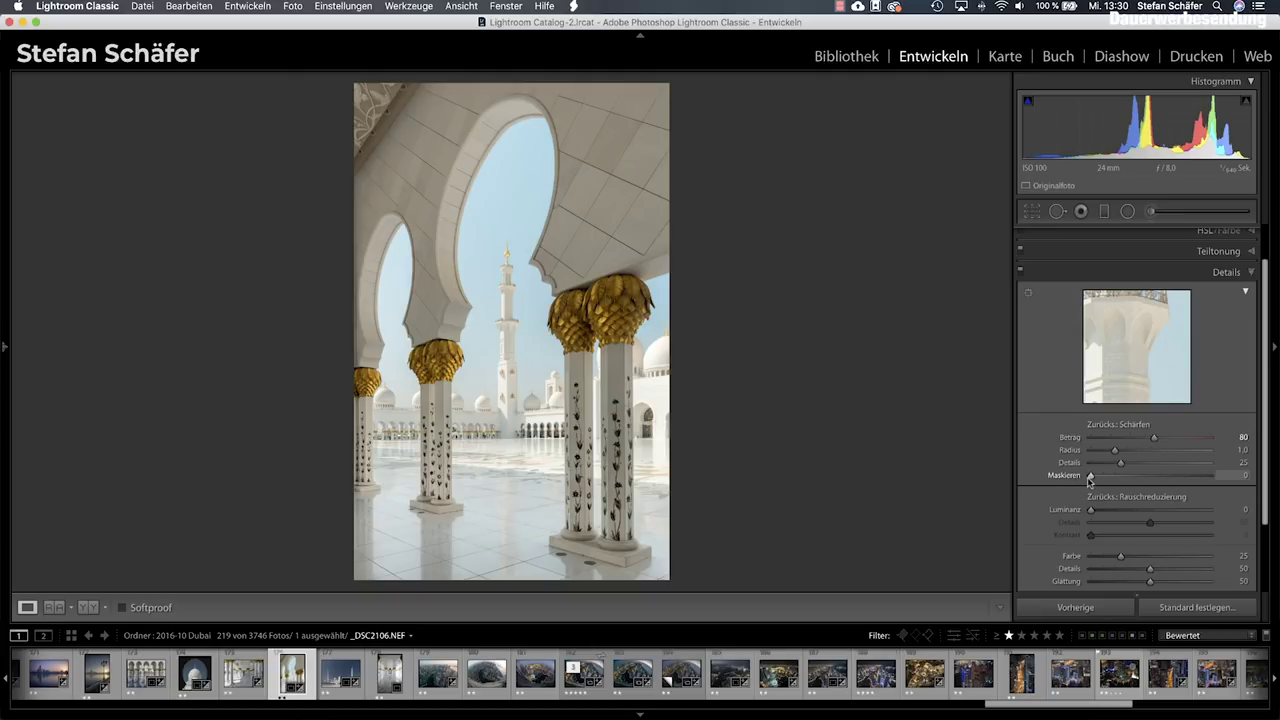
{"action": "left_click_drag", "start_coordinate": [1090, 477], "coordinate": [1141, 479]}
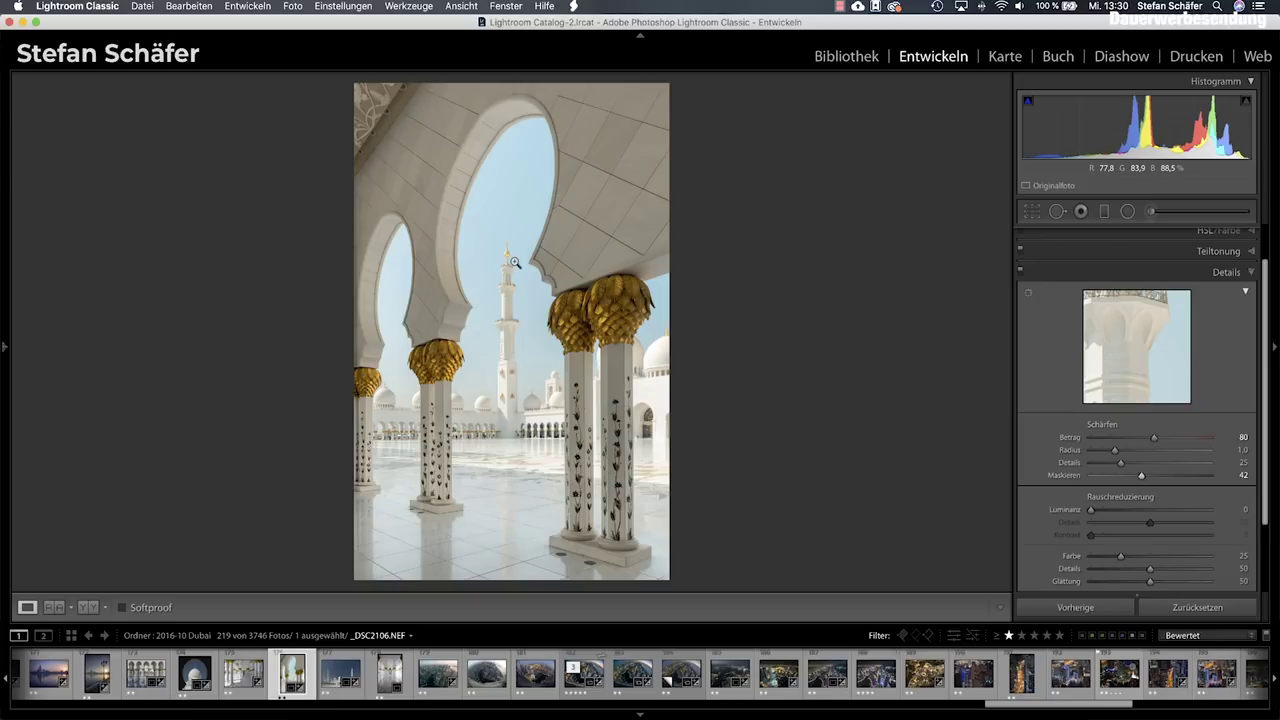
{"action": "left_click", "coordinate": [587, 573]}
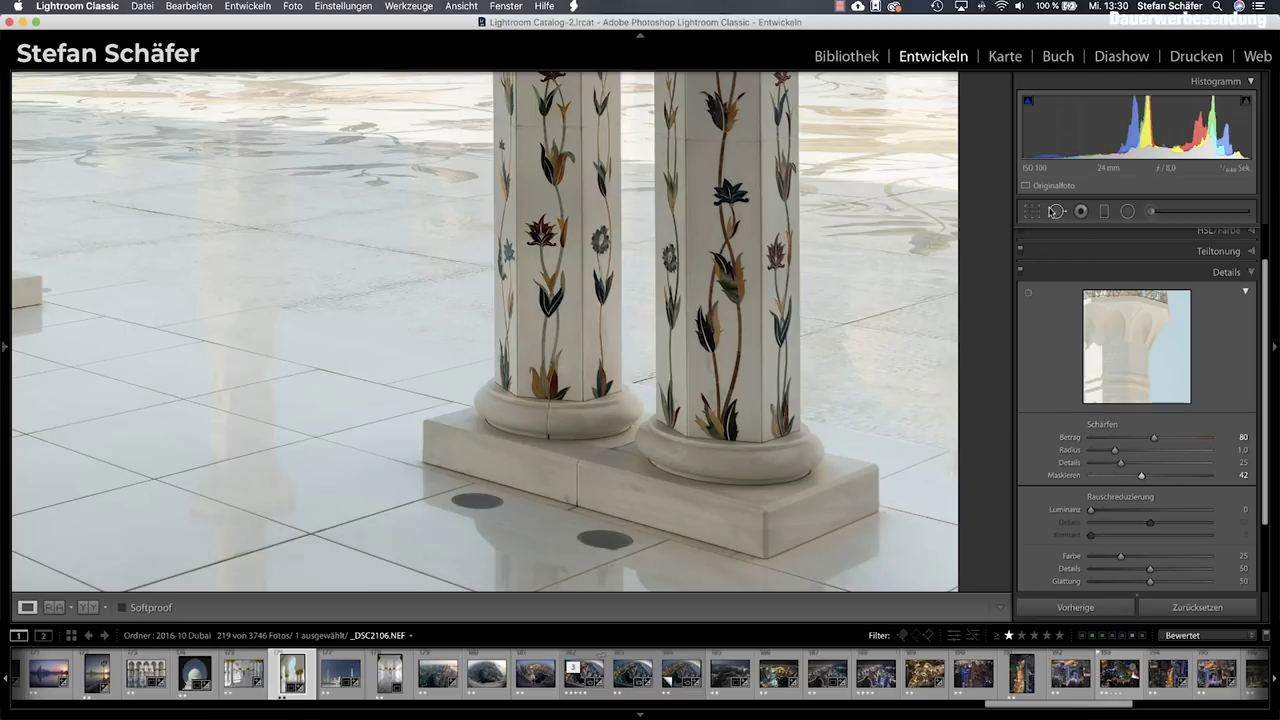
Heal the first dark floor spot beside the column bases from a clean source.
{"action": "left_click", "coordinate": [1055, 211]}
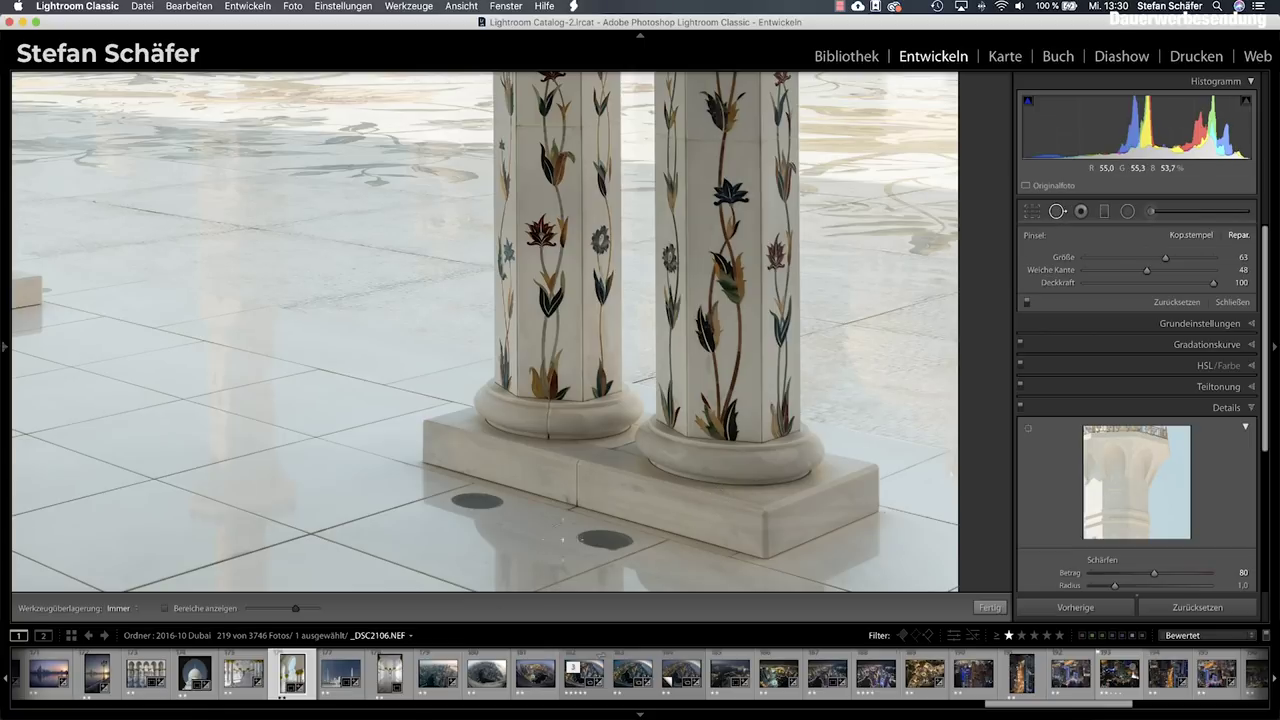
{"action": "scroll", "coordinate": [590, 537], "scroll_direction": "down", "scroll_amount": 3}
{"action": "scroll", "coordinate": [590, 537], "scroll_direction": "down", "scroll_amount": 3}
{"action": "scroll", "coordinate": [585, 536], "scroll_direction": "down", "scroll_amount": 2}
{"action": "left_click_drag", "start_coordinate": [585, 536], "coordinate": [620, 540]}
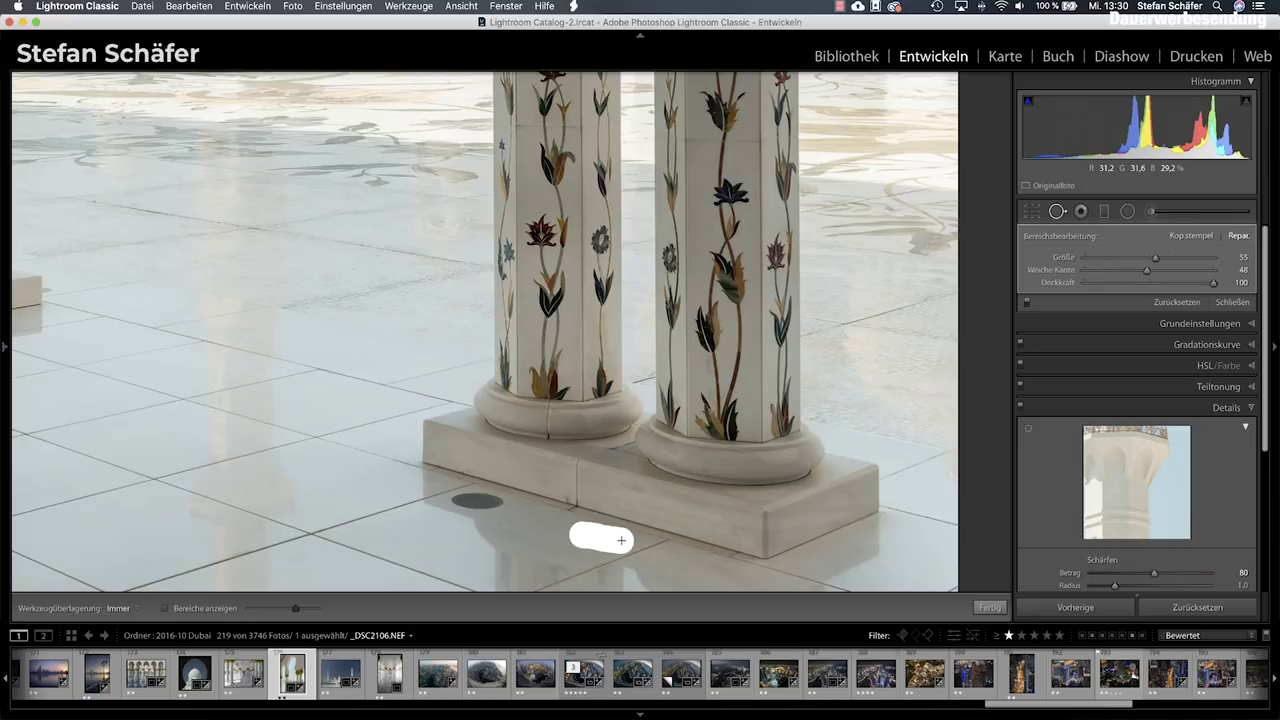
{"action": "left_click_drag", "start_coordinate": [622, 540], "coordinate": [624, 540]}
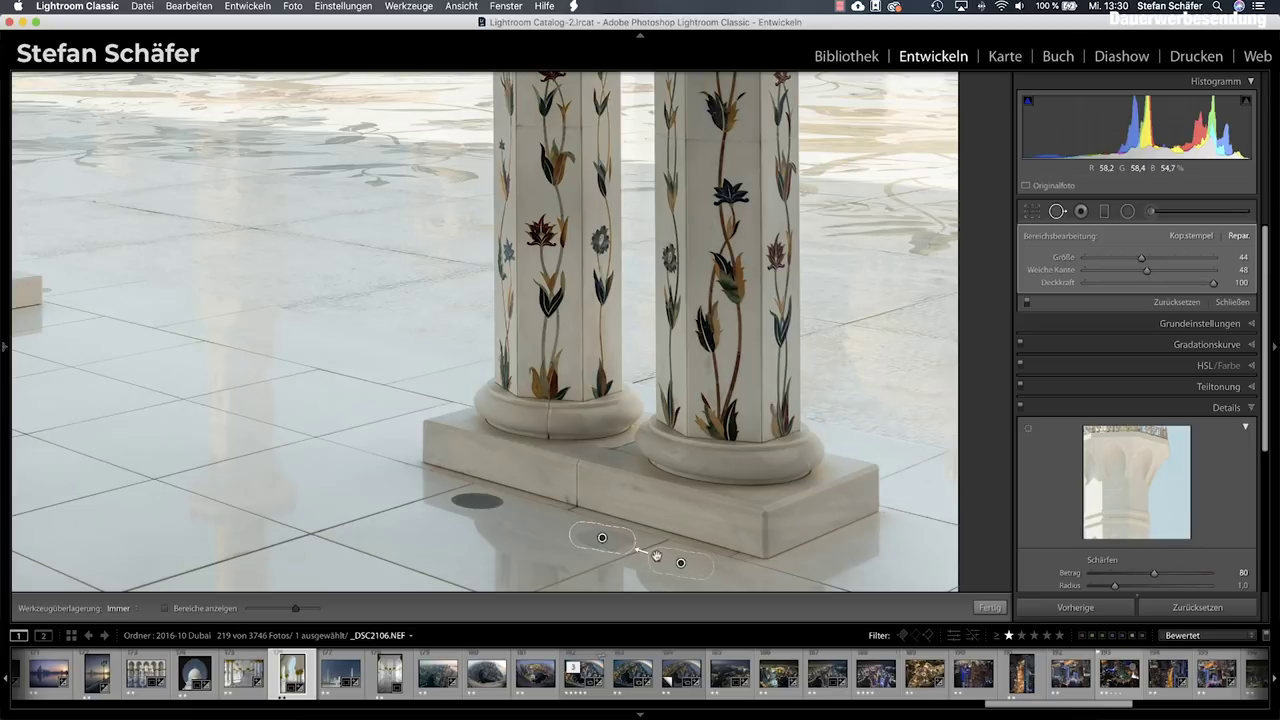
{"action": "key", "text": "Escape"}
Heal the two remaining dark floor spots and close Spot Removal.
{"action": "mouse_move", "coordinate": [574, 535]}
{"action": "left_mouse_down"}
{"action": "mouse_move", "coordinate": [624, 540]}
{"action": "mouse_move", "coordinate": [598, 538]}
{"action": "left_mouse_up"}
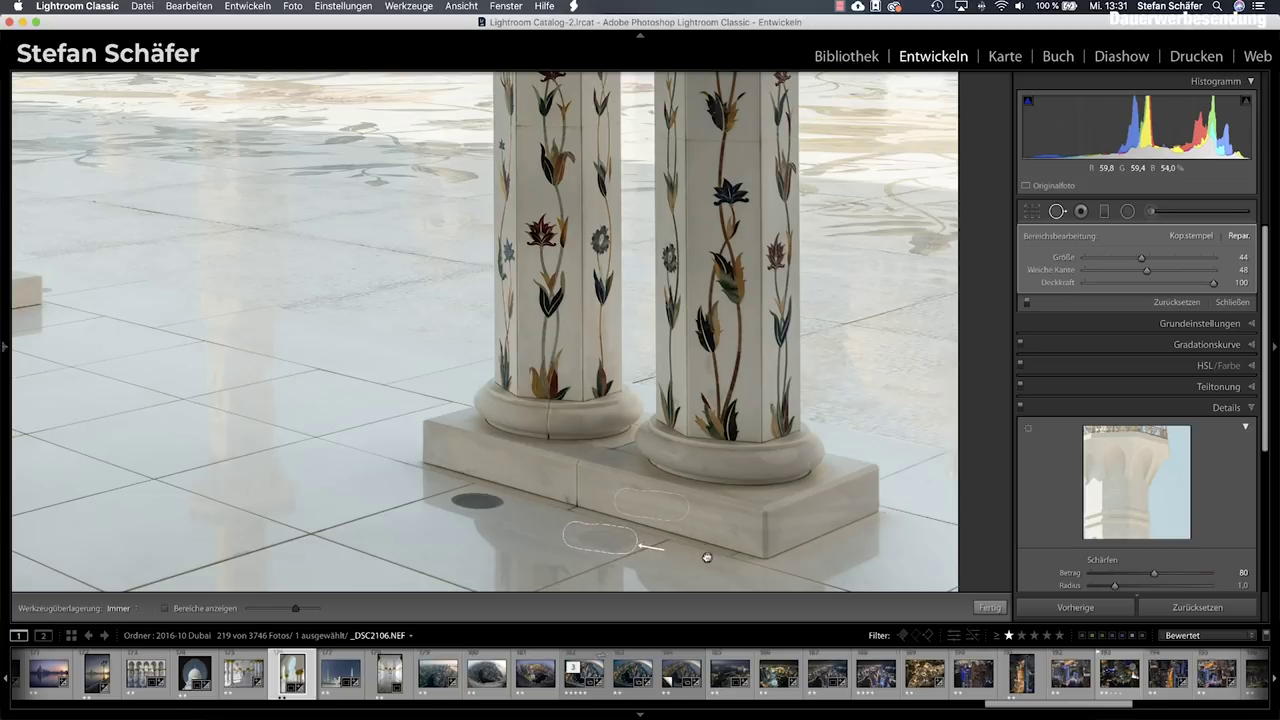
{"action": "left_click_drag", "start_coordinate": [693, 569], "coordinate": [693, 569]}
{"action": "left_click_drag", "start_coordinate": [459, 500], "coordinate": [500, 503]}
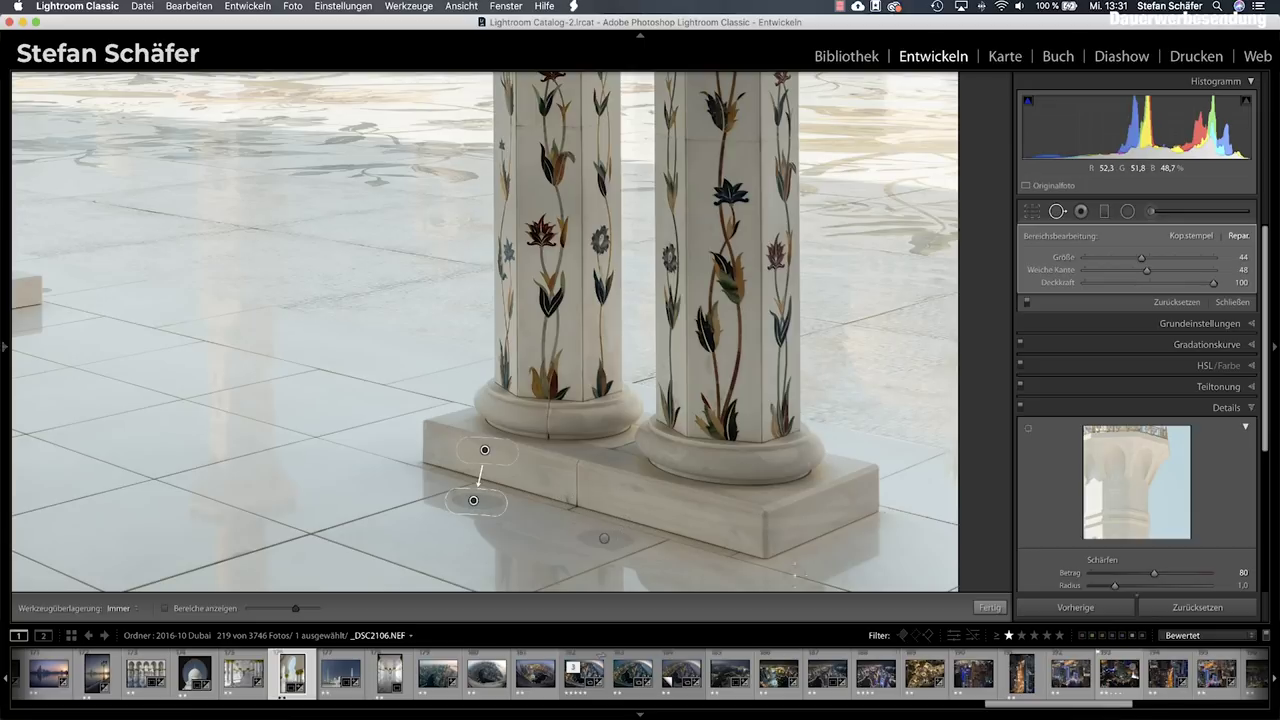
{"action": "left_click", "coordinate": [989, 607]}
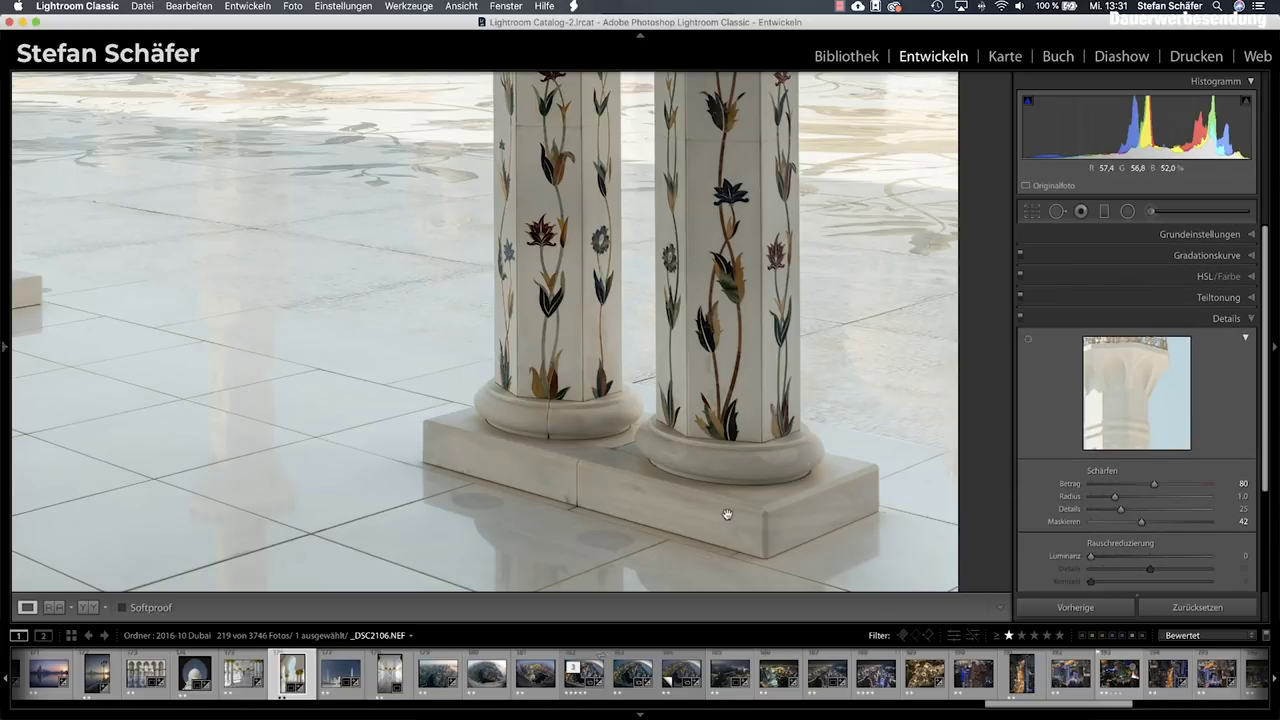
{"action": "left_click", "coordinate": [1057, 211]}
{"action": "left_click_drag", "start_coordinate": [586, 534], "coordinate": [621, 415]}
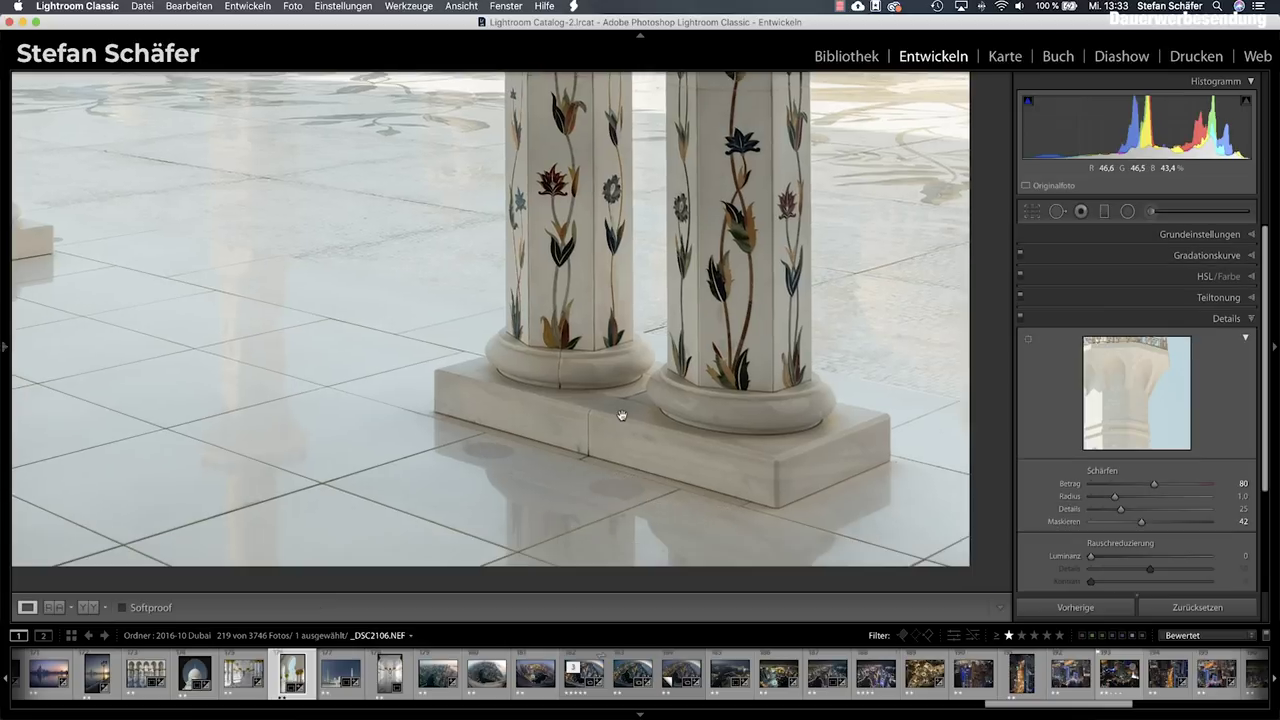
{"action": "left_click", "coordinate": [624, 430]}
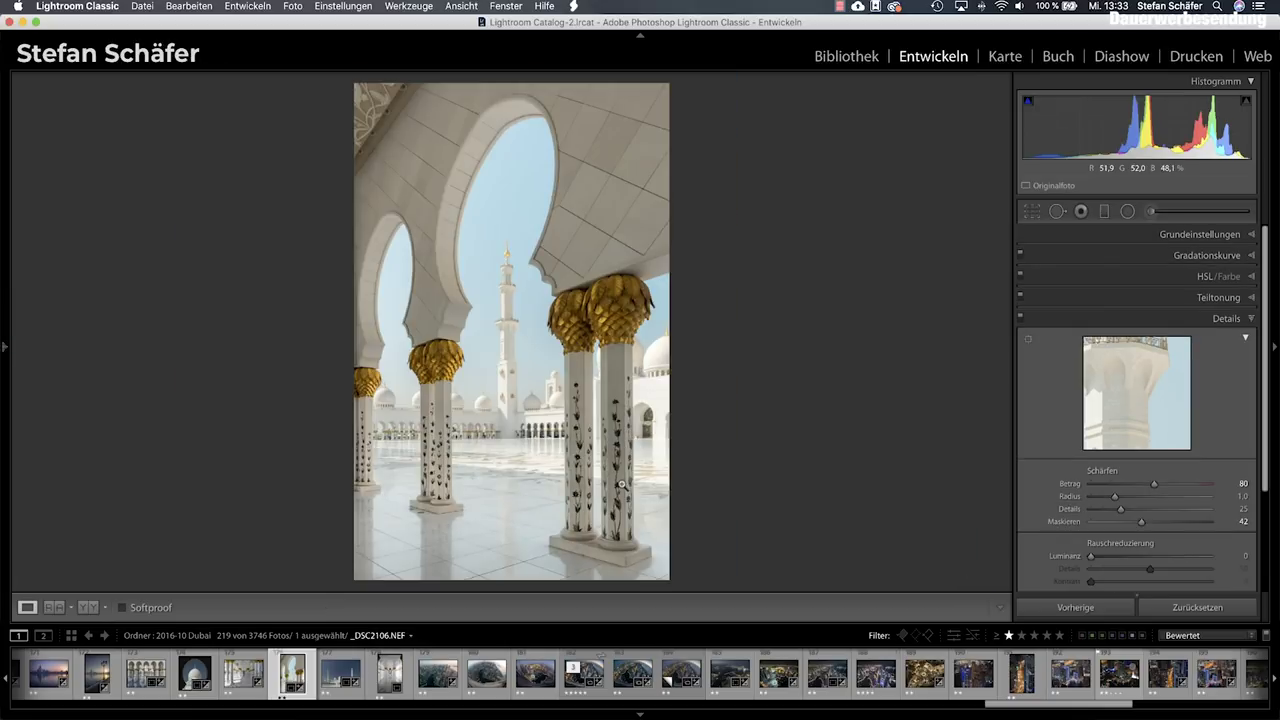
{"action": "left_click", "coordinate": [582, 566]}
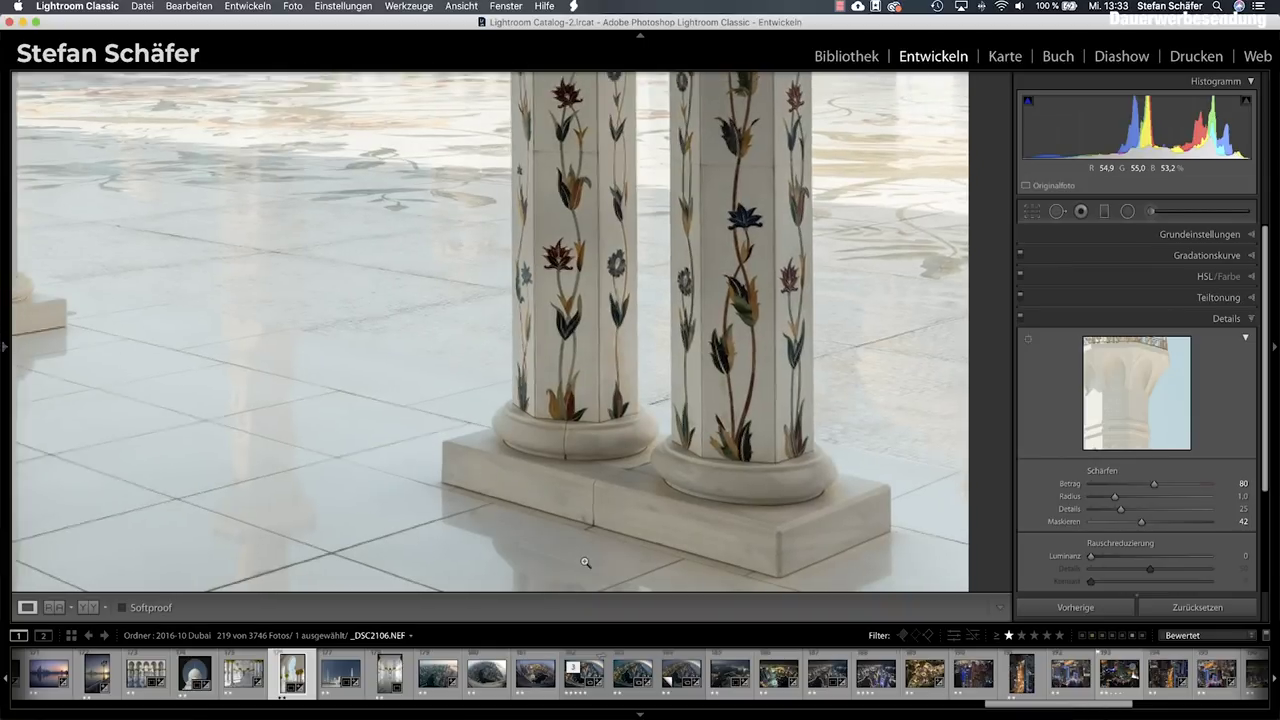
{"action": "left_click", "coordinate": [585, 562]}
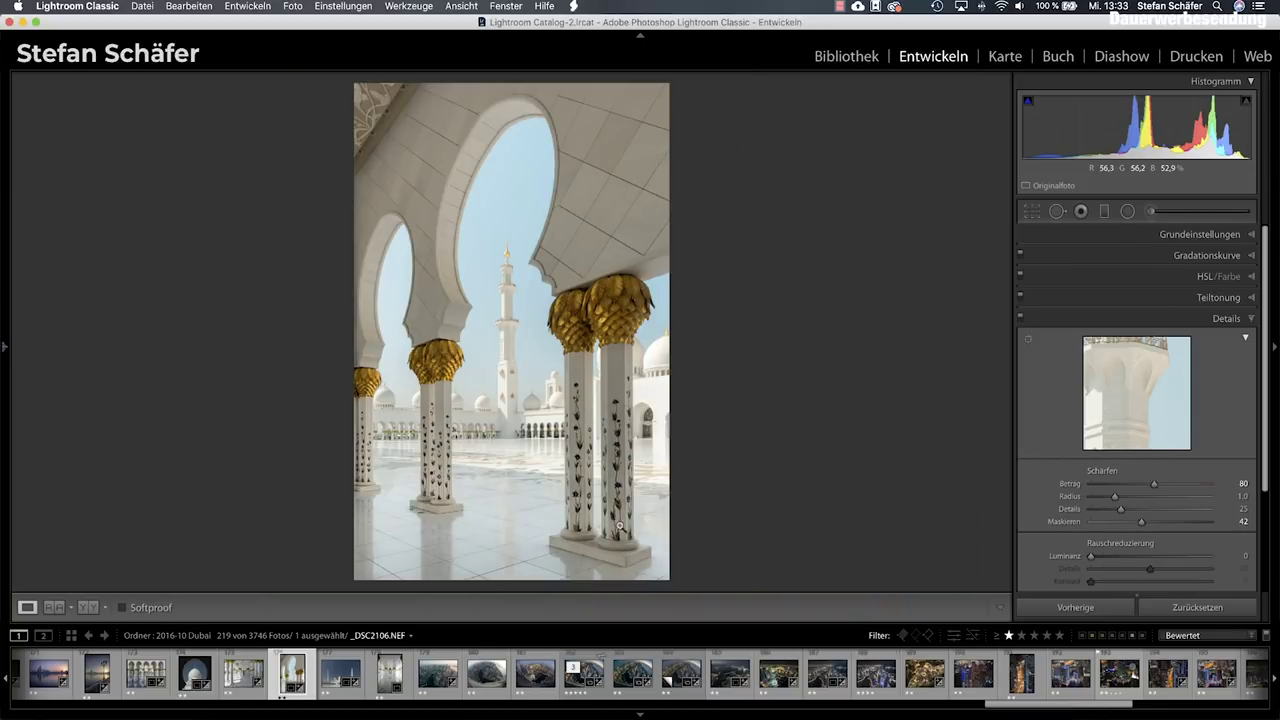
{"action": "left_click", "coordinate": [574, 563]}
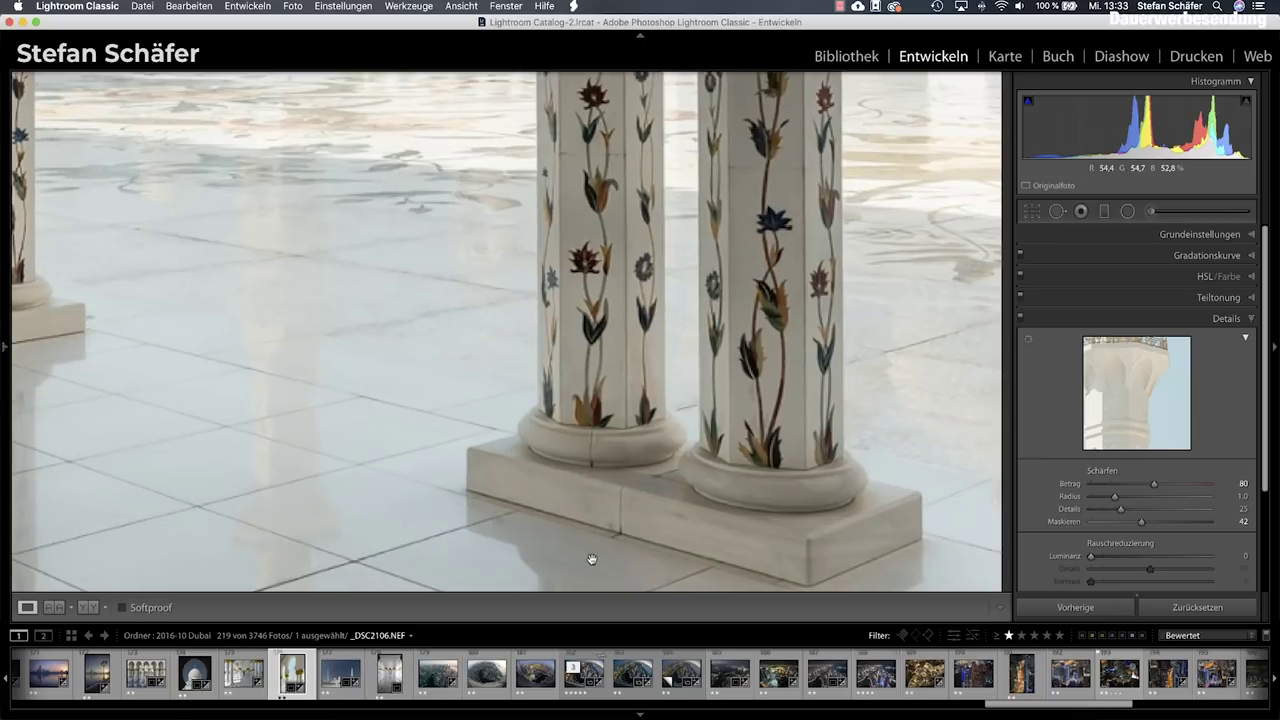
{"action": "left_click_drag", "start_coordinate": [577, 565], "coordinate": [578, 529]}
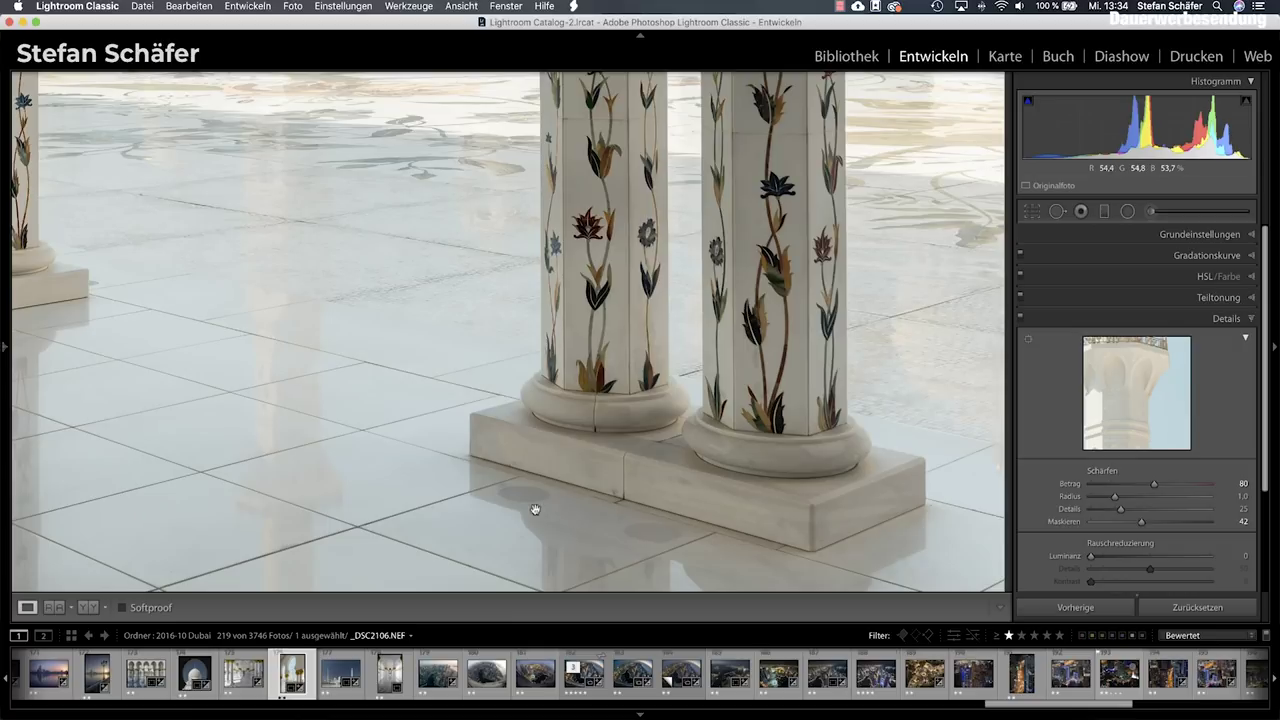
{"action": "left_click", "coordinate": [552, 513]}
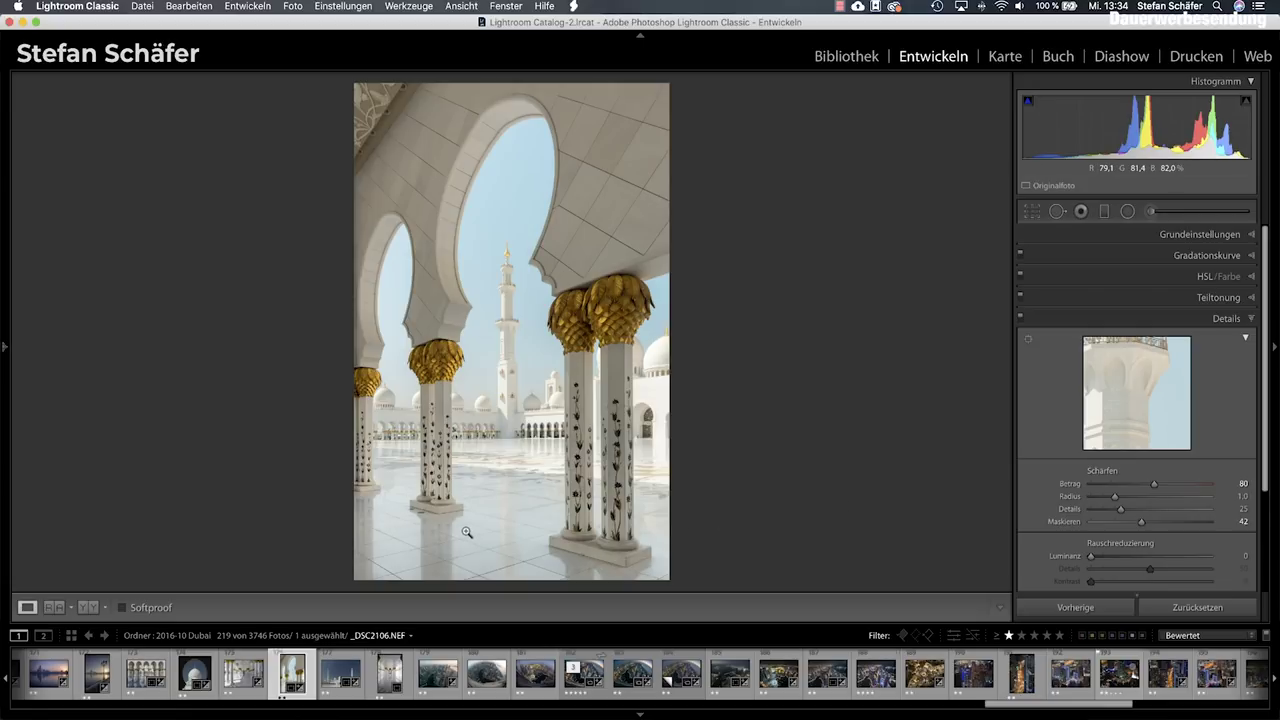
{"action": "key", "text": "backslash"}
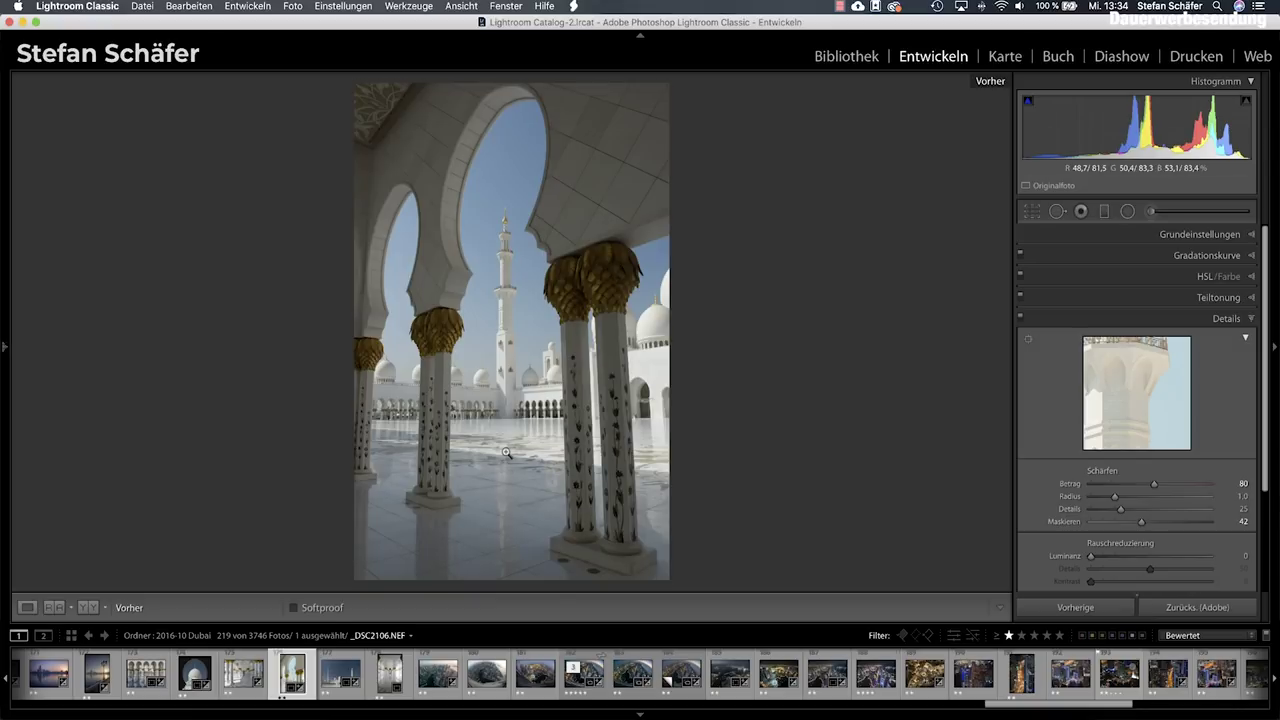
{"action": "key", "text": "backslash"}
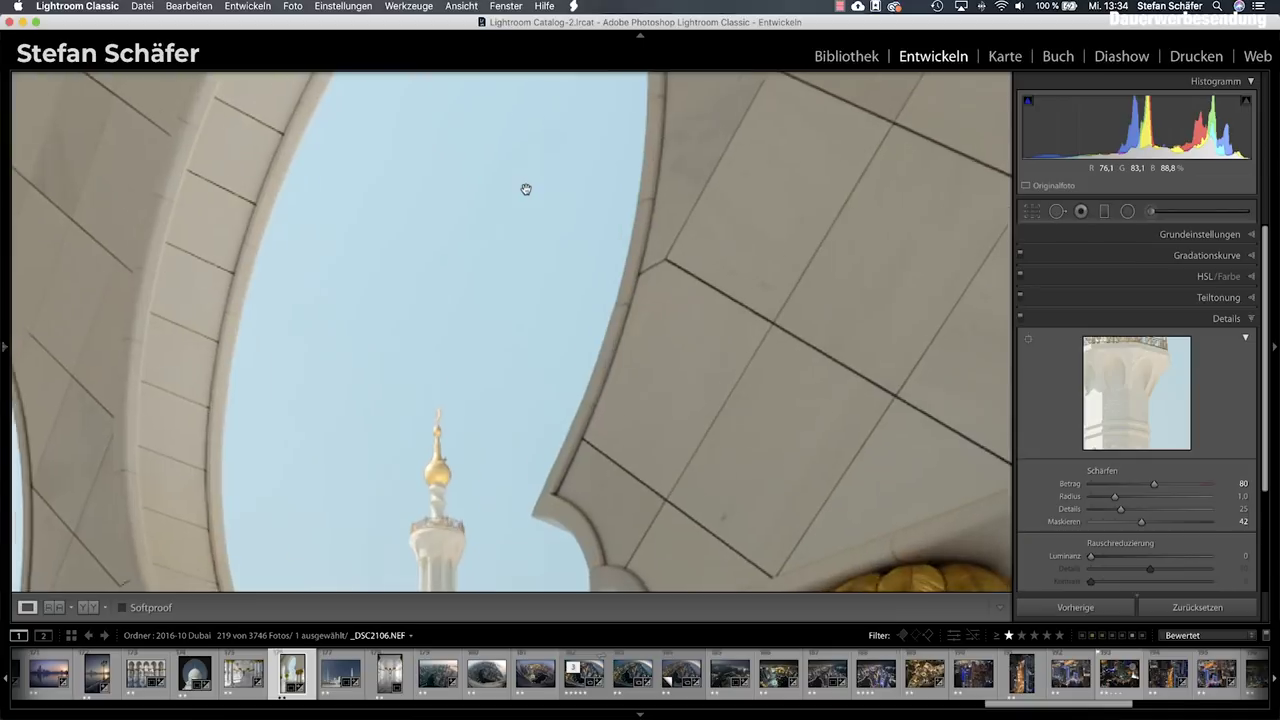
Zoom to 1:1, heal the sky spot in the central arch, then zoom back out.
{"action": "left_click", "coordinate": [528, 195]}
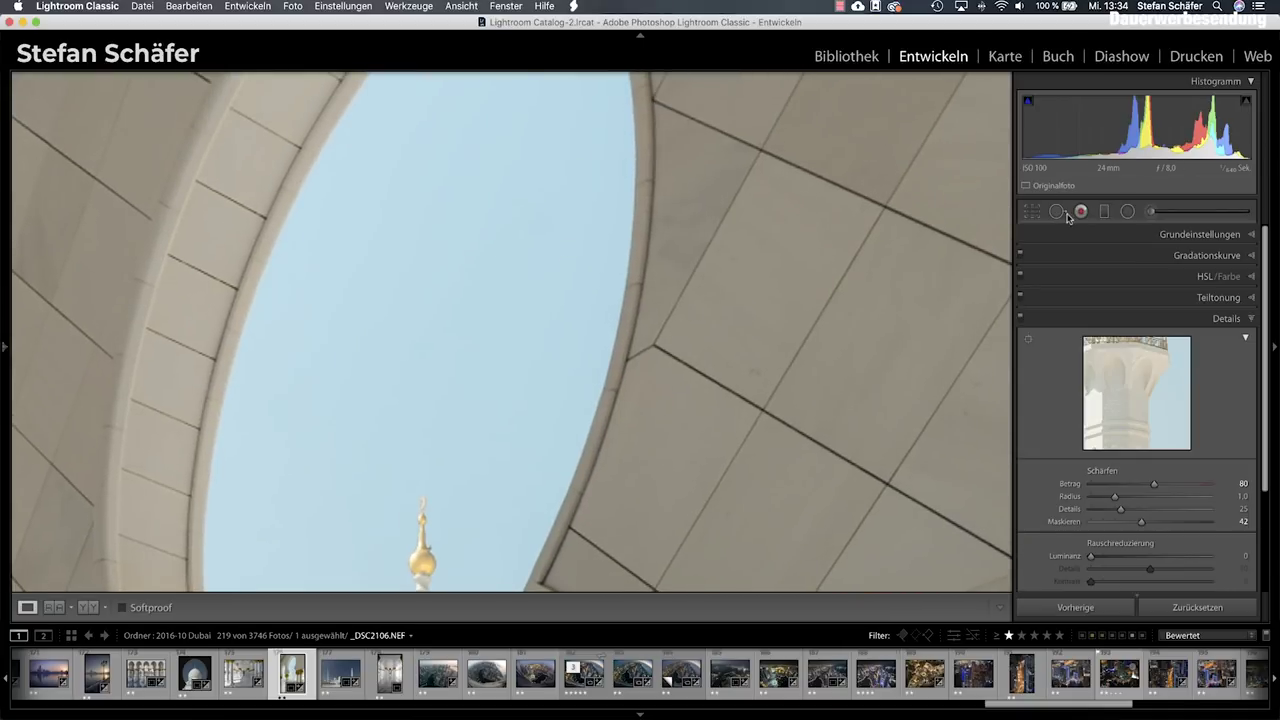
{"action": "left_click", "coordinate": [1058, 212]}
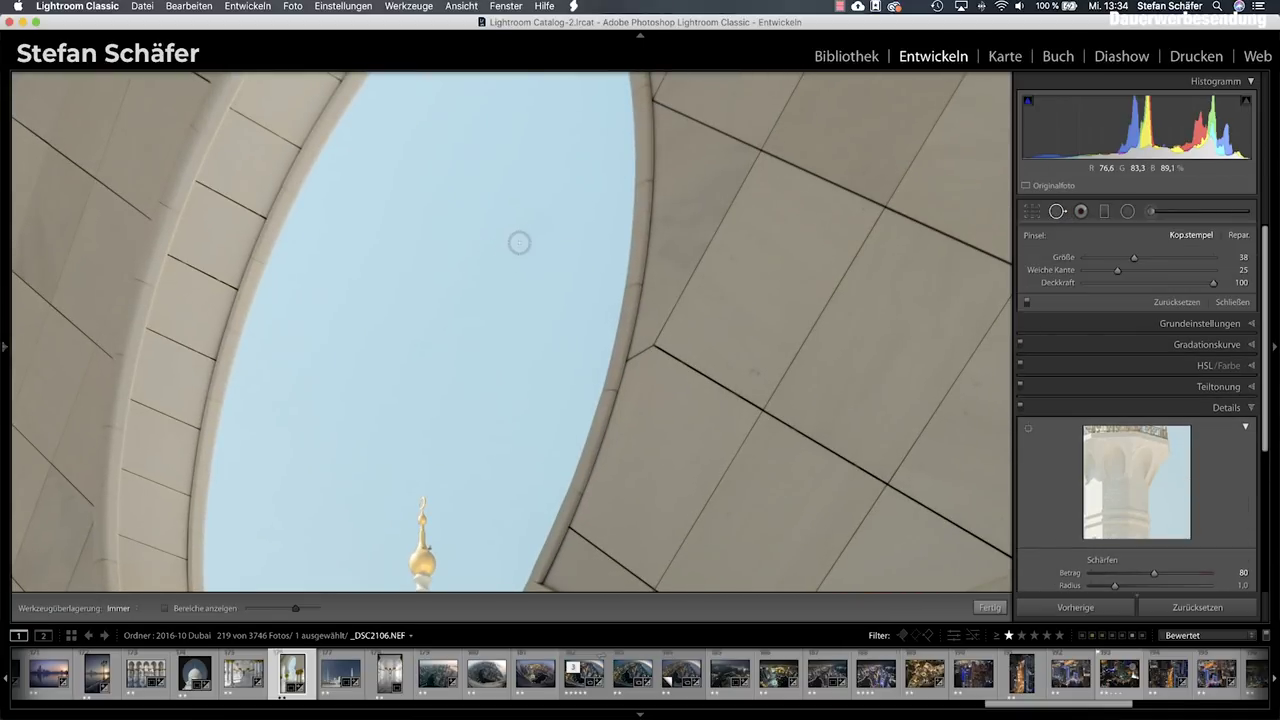
{"action": "left_click", "coordinate": [539, 219]}
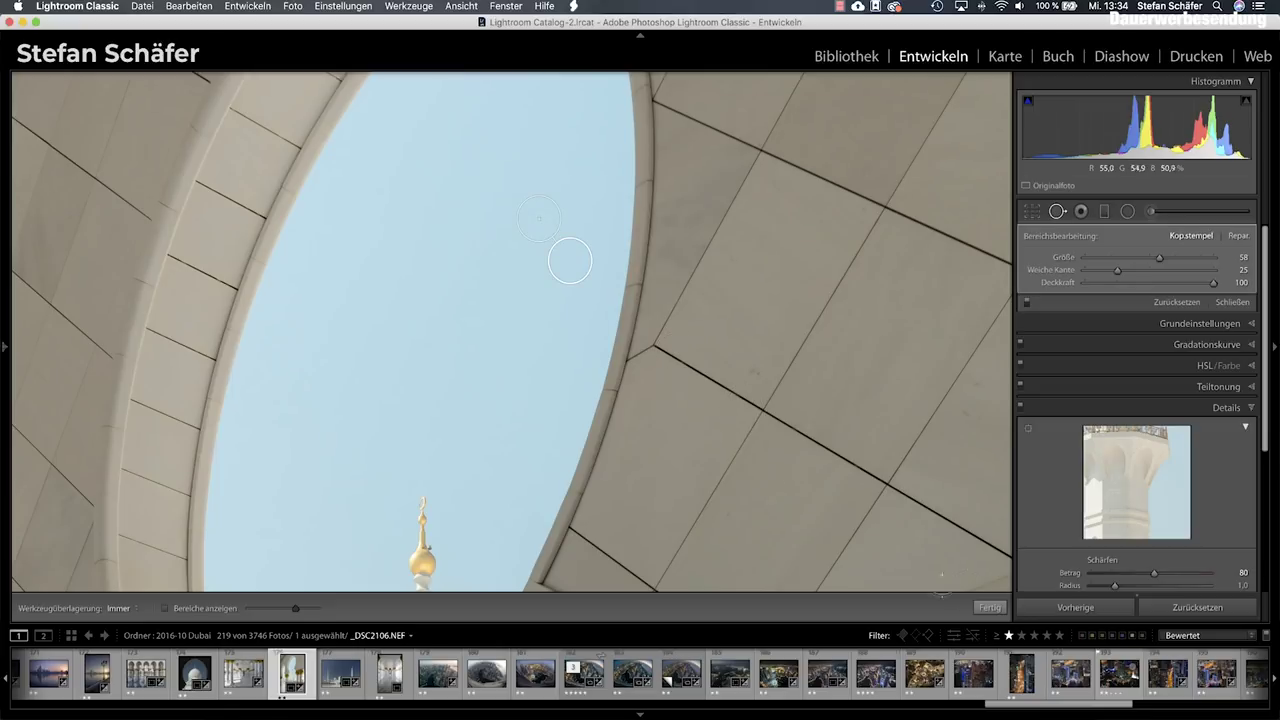
{"action": "left_click", "coordinate": [989, 607]}
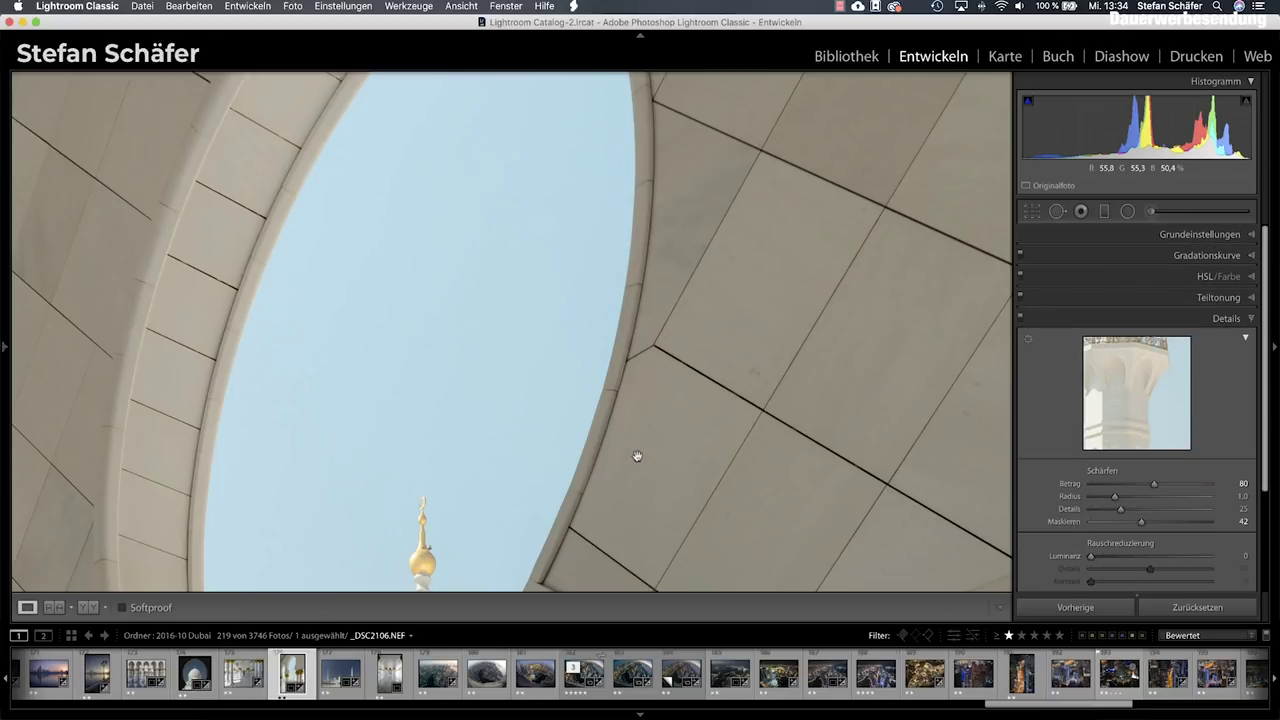
{"action": "left_click", "coordinate": [637, 459]}
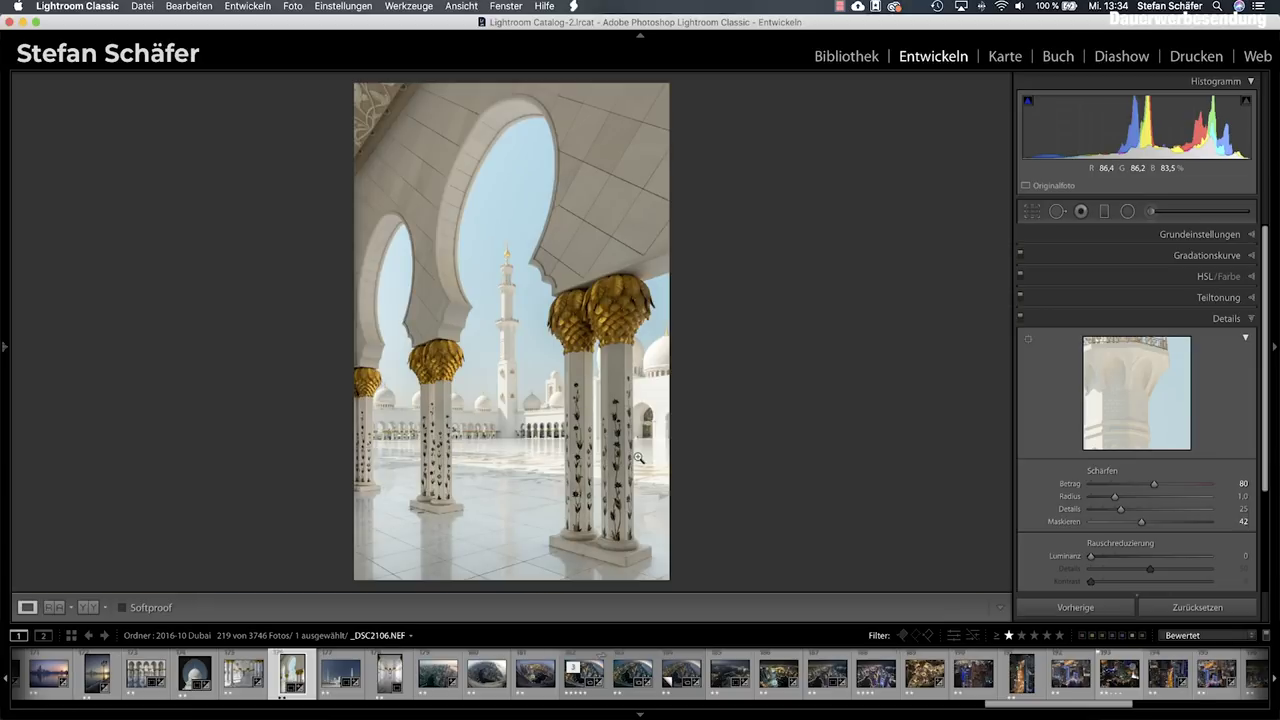